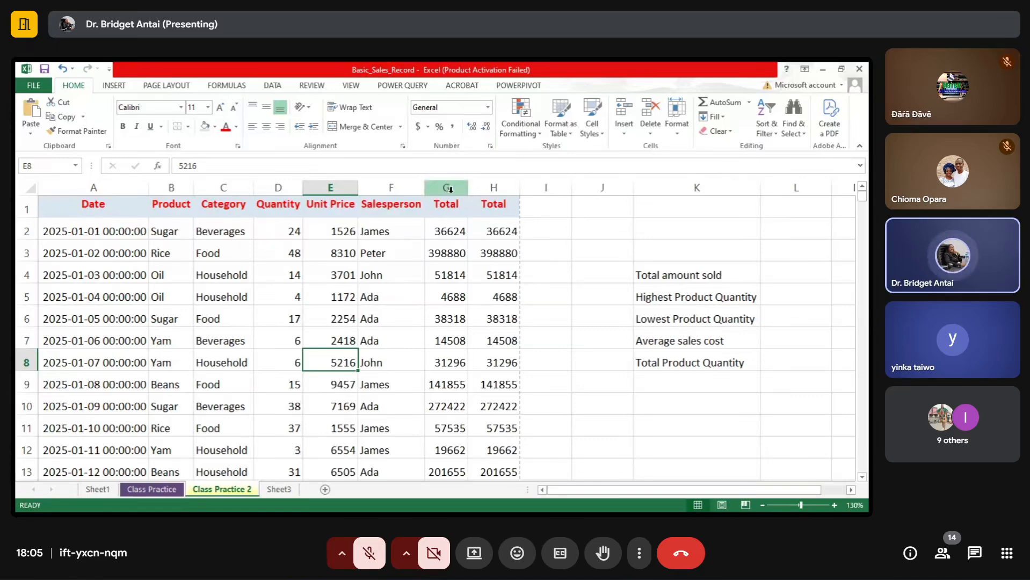
Compare the two Total columns, delete column G with the plain values, and check the formulas in the remaining Total column
click(498, 189)
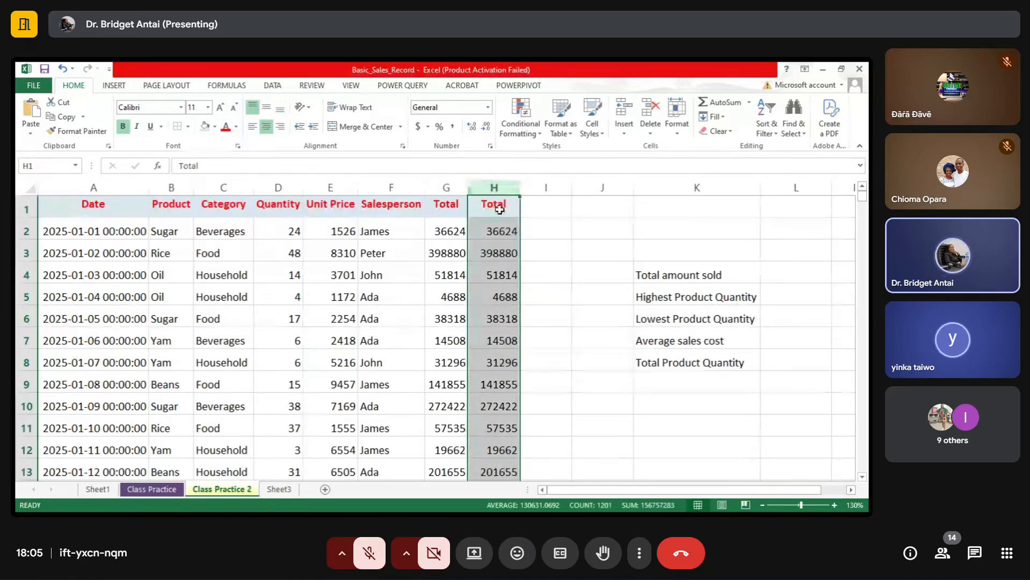
click(500, 232)
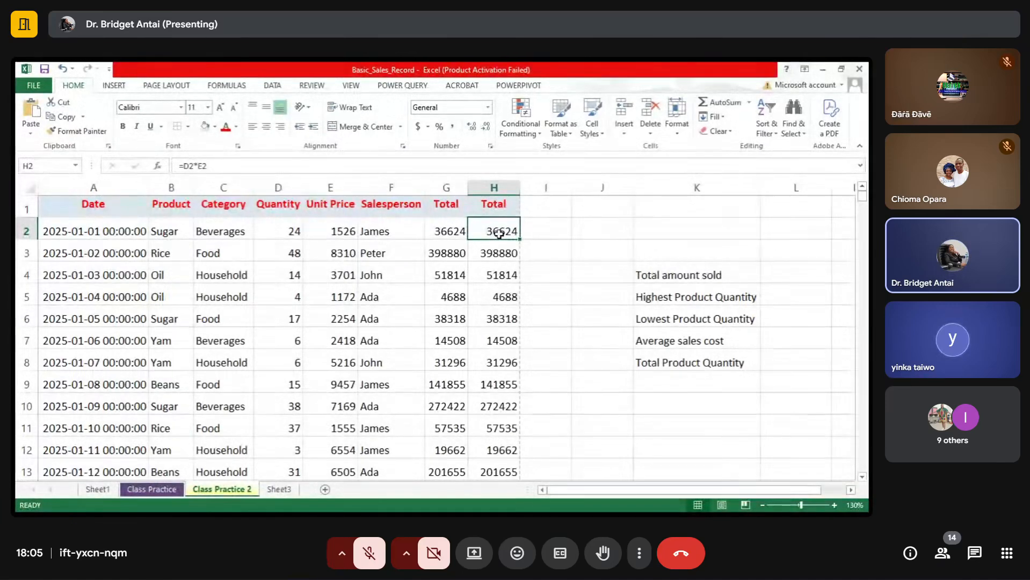
click(445, 233)
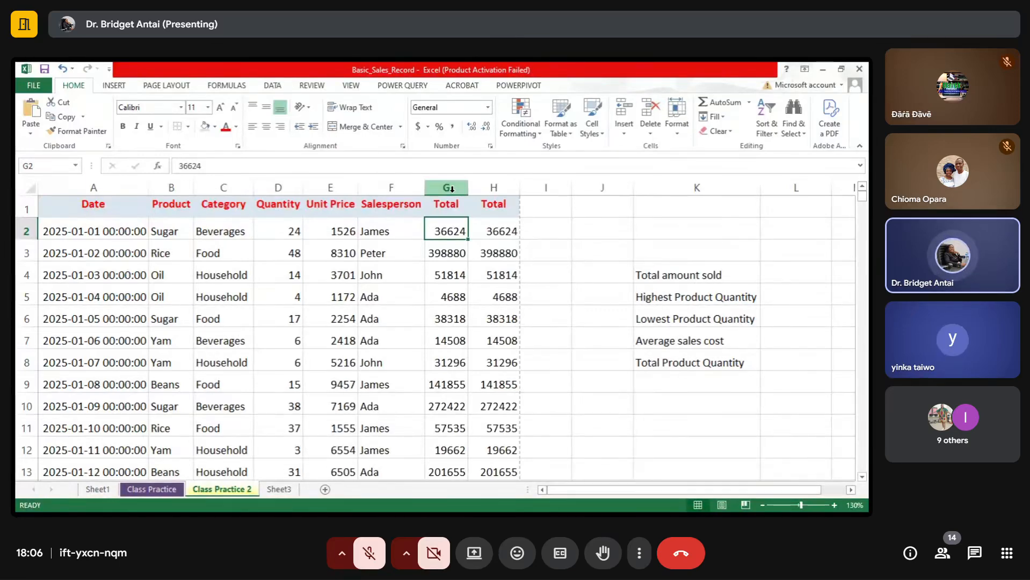
click(452, 189)
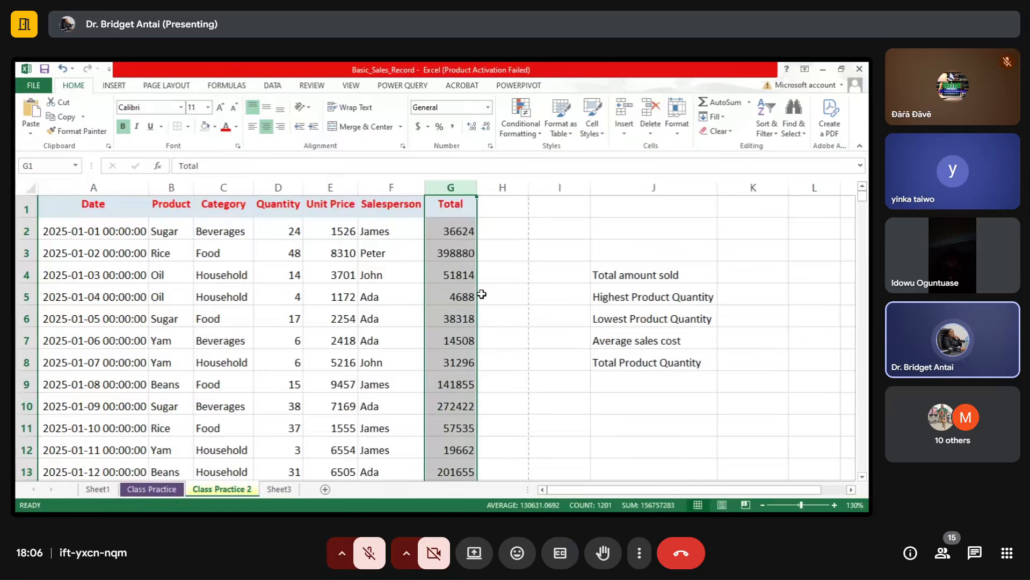
click(451, 231)
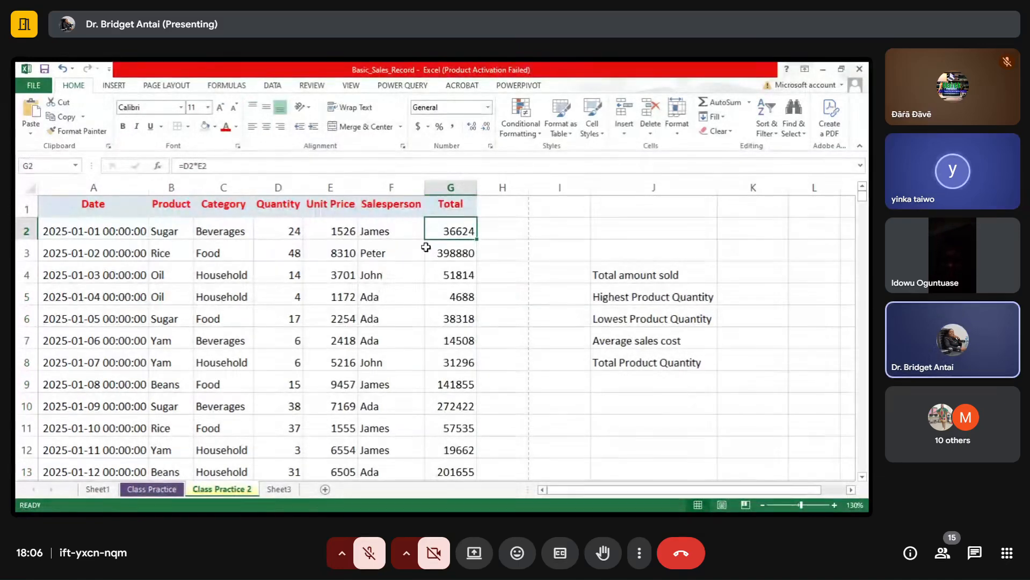
click(462, 309)
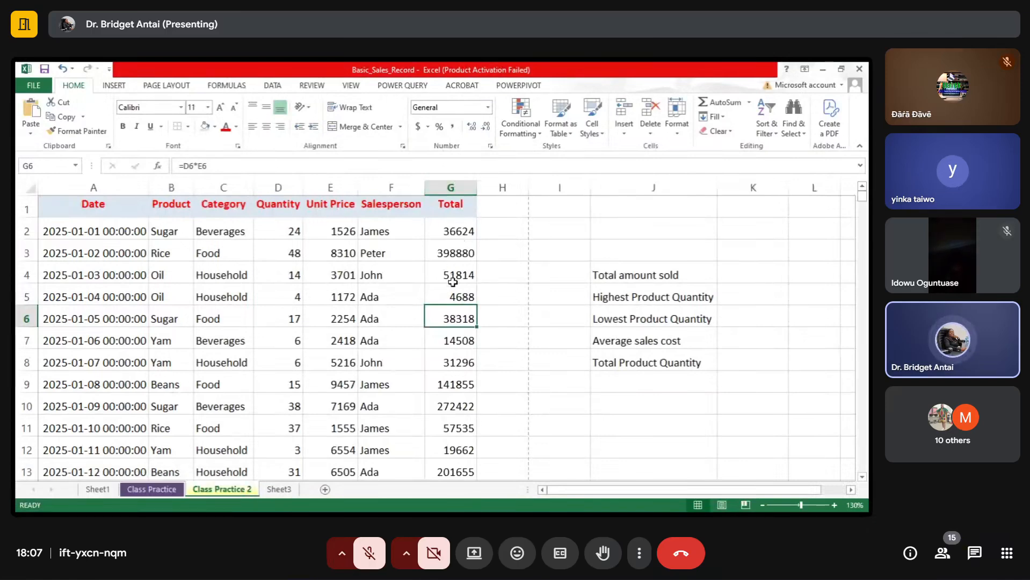
Format the Total column in comma style with zero decimal places
click(457, 187)
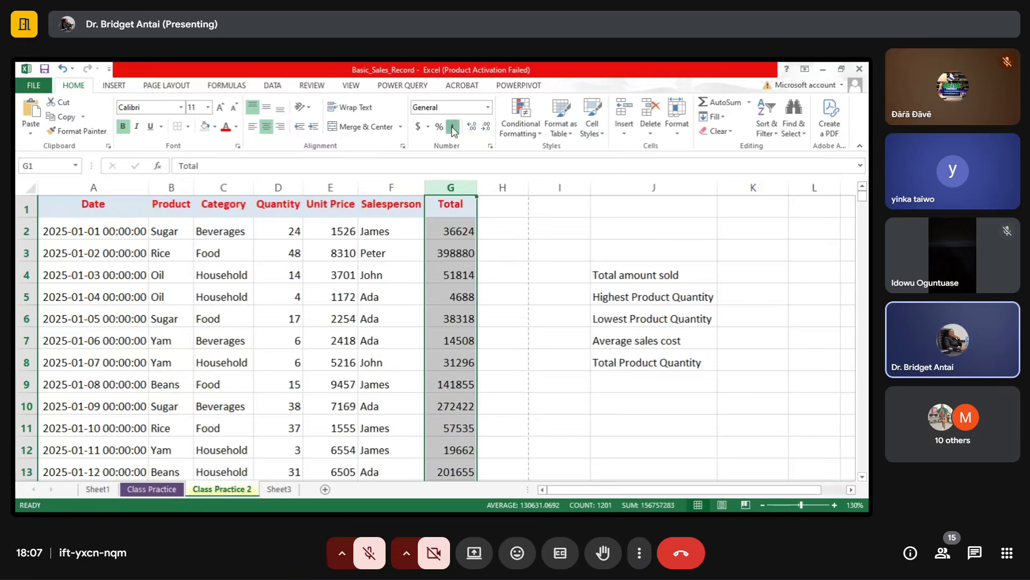
click(453, 128)
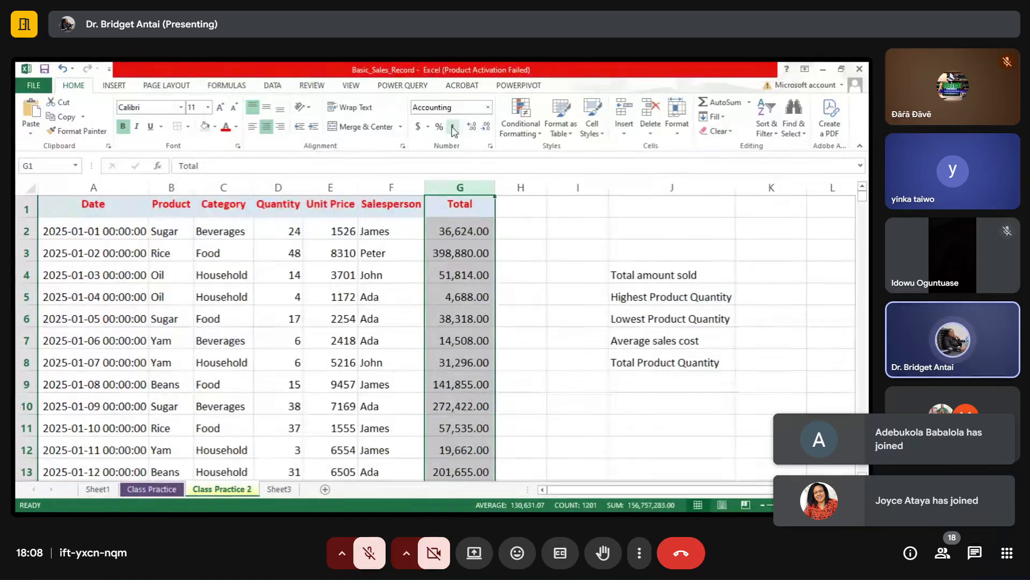
click(487, 128)
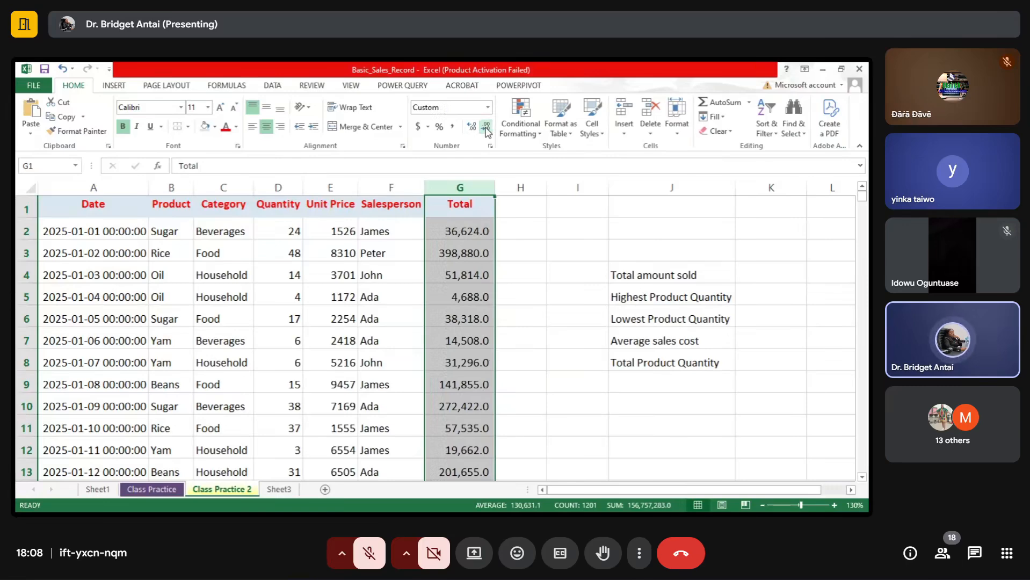
click(486, 129)
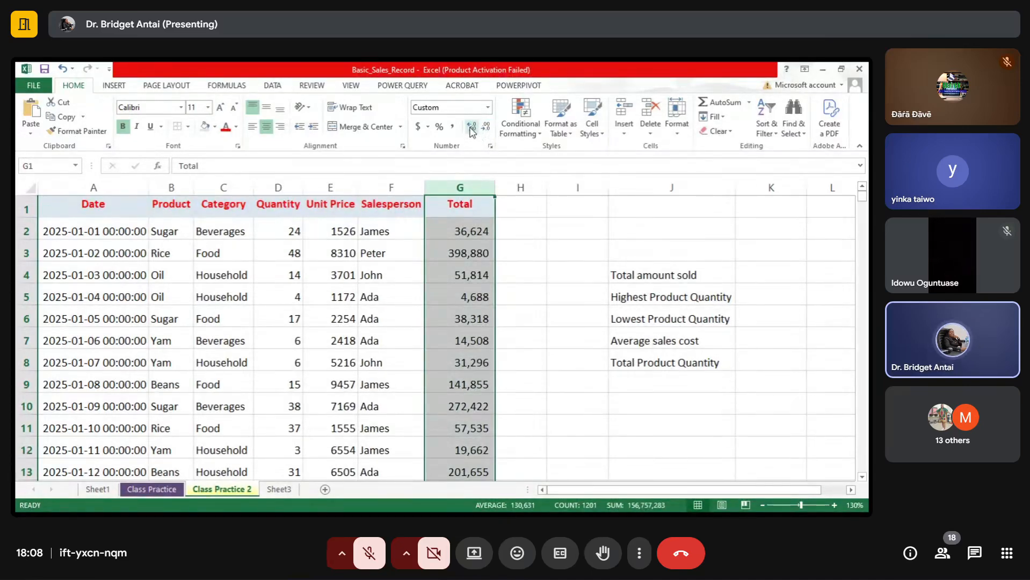
Increase the Total column's decimals to three places, and reduce them back to zero
click(472, 129)
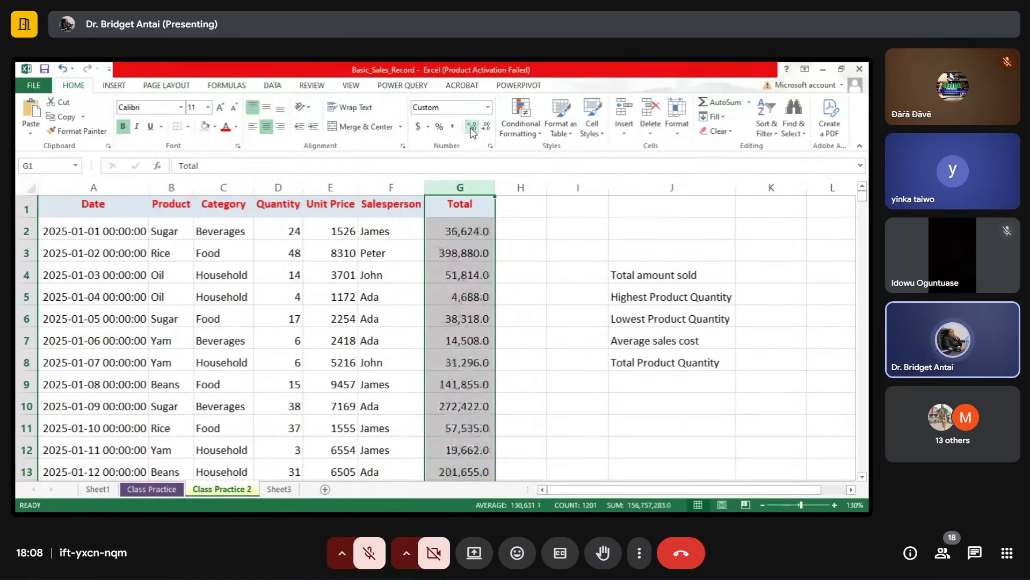
click(472, 129)
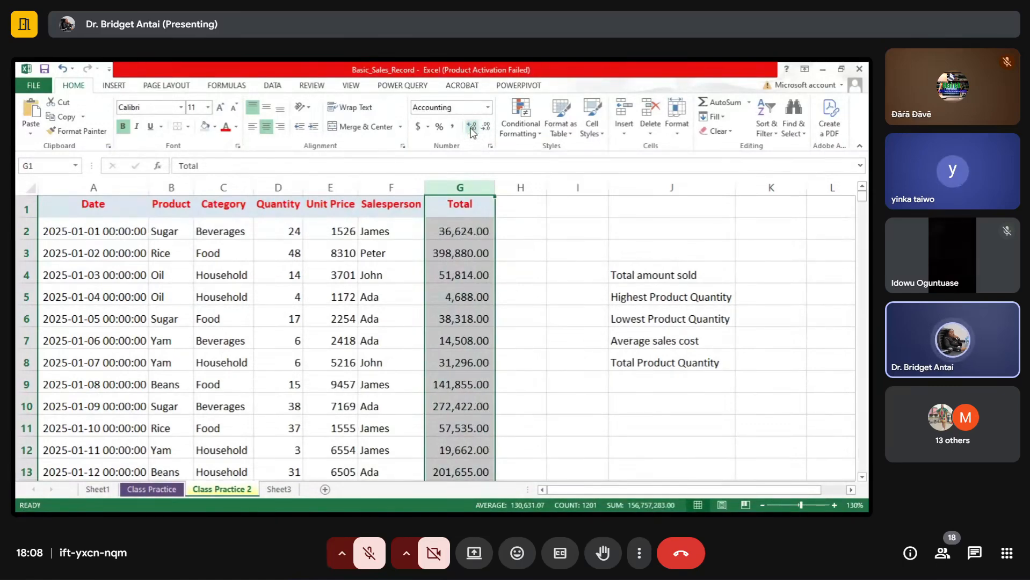
click(471, 129)
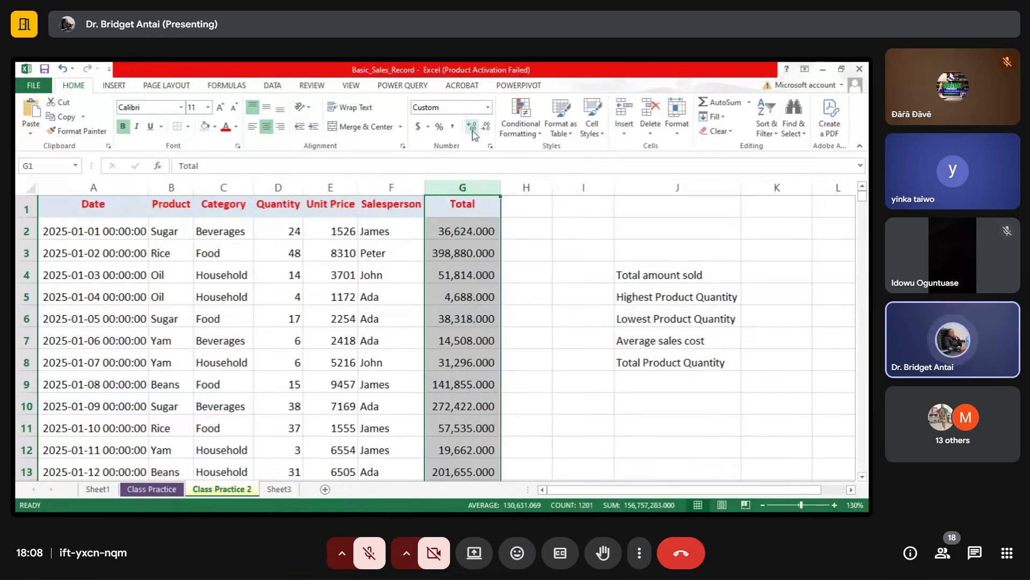
click(486, 129)
click(486, 129)
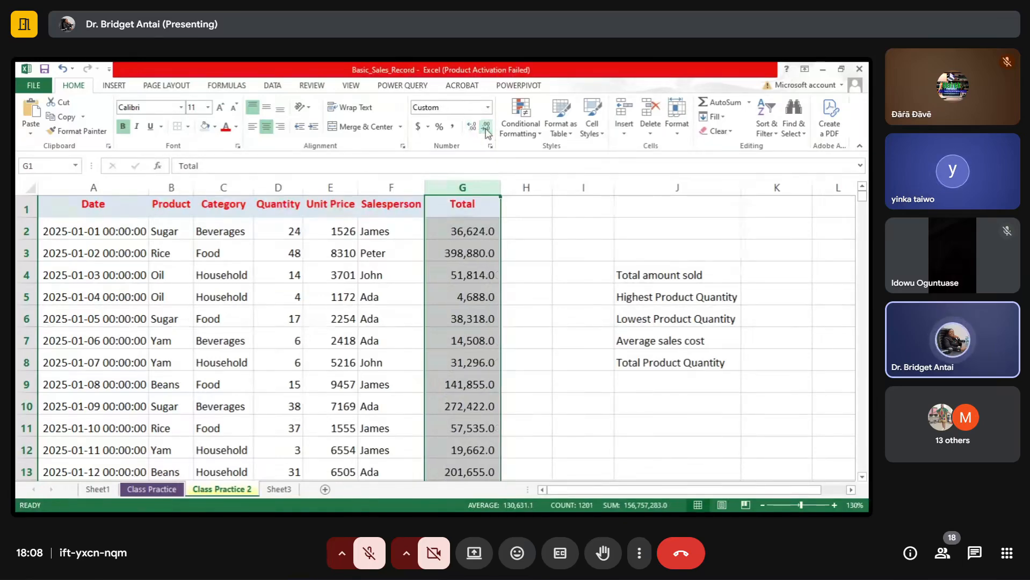
click(486, 129)
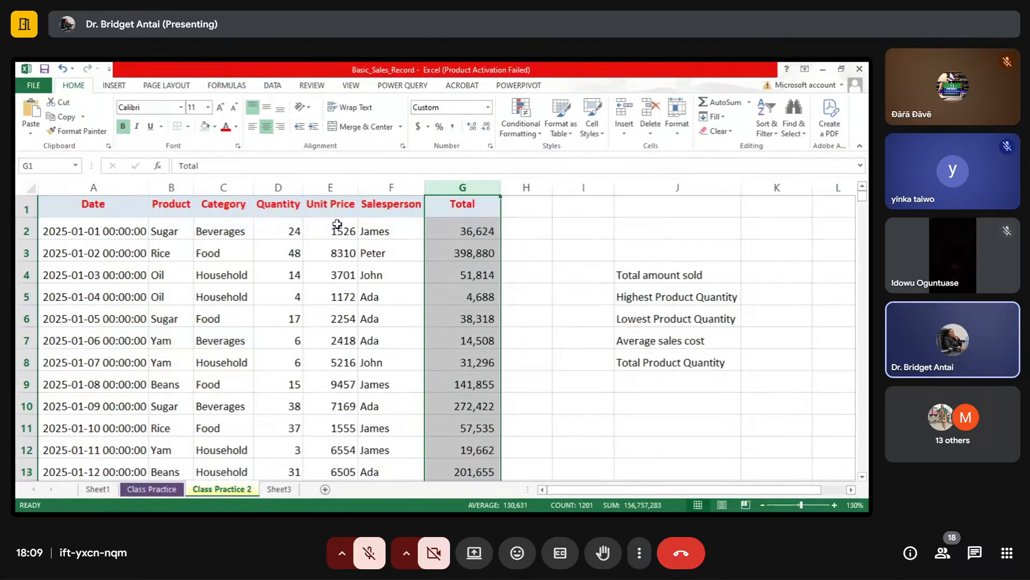
Format the Unit Price column in comma style with zero decimal places and autofit its width
click(333, 187)
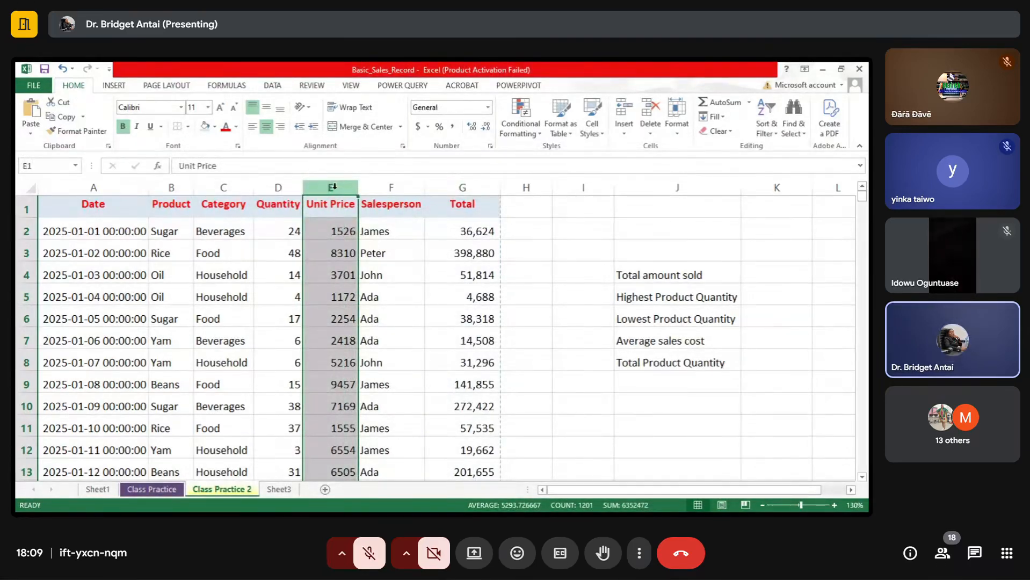
click(454, 128)
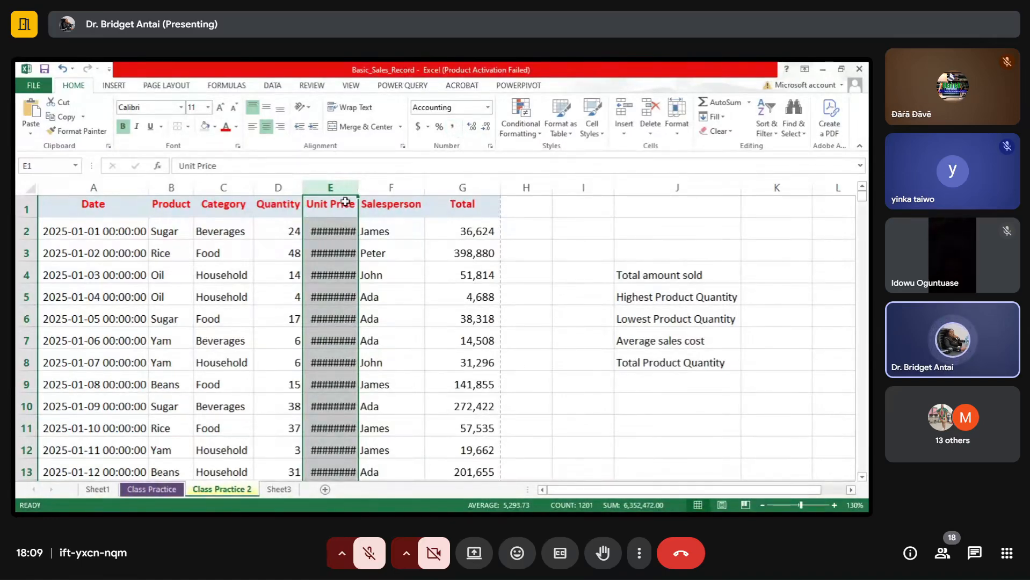
double_click(359, 186)
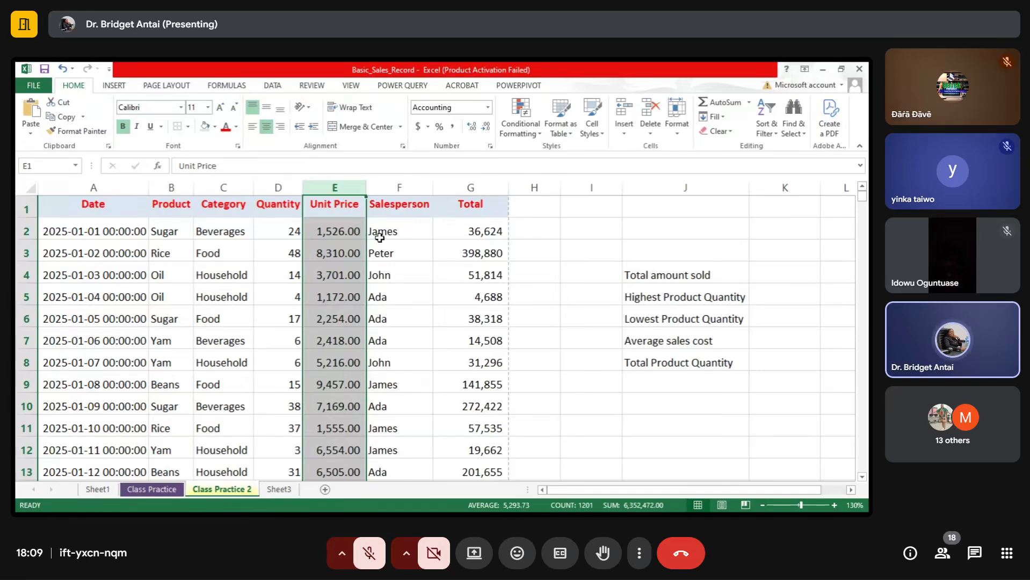
click(488, 131)
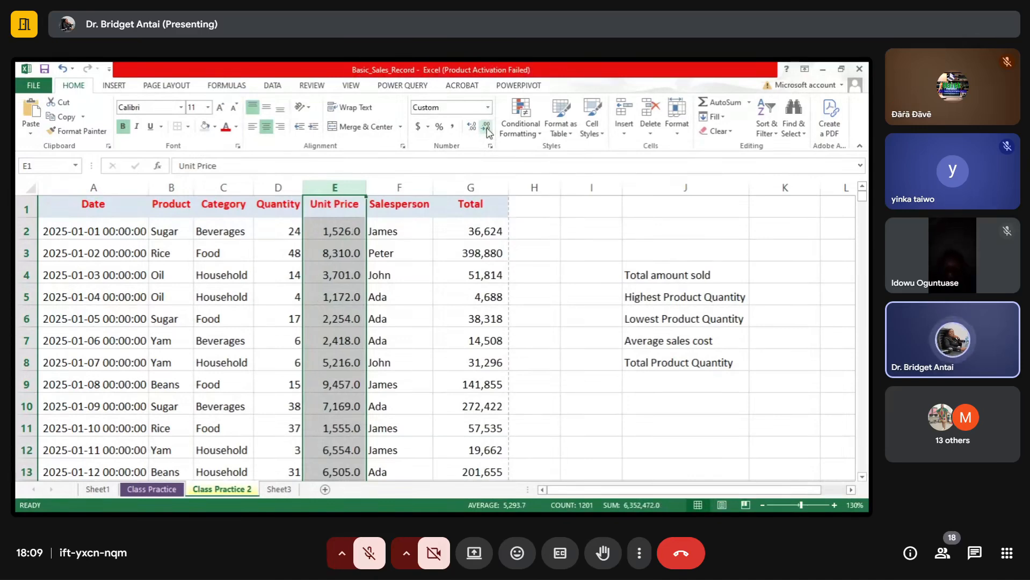
click(488, 132)
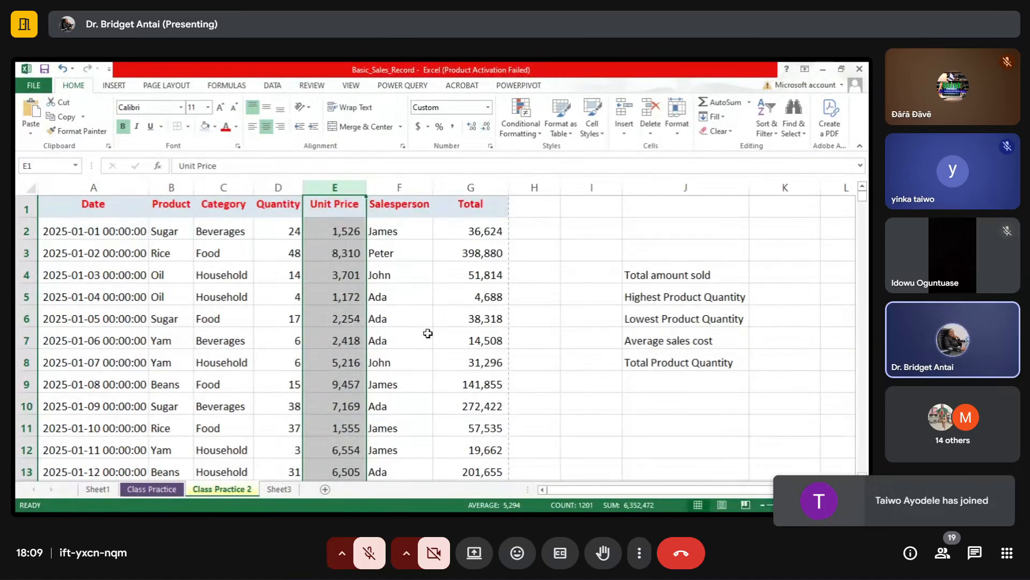
click(463, 317)
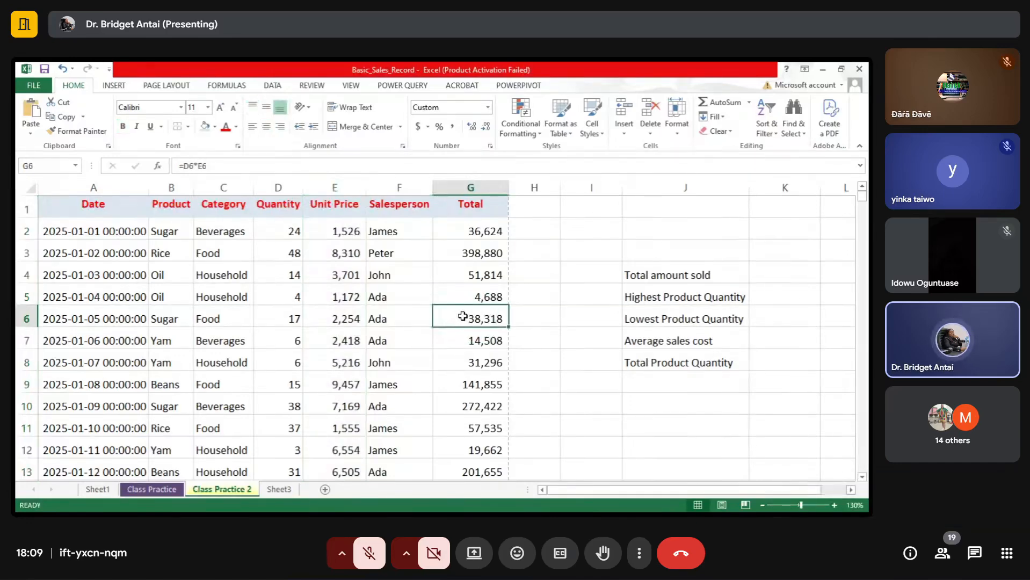
Change the Unit Price header in E1 to "Unit Price (N)"
click(346, 206)
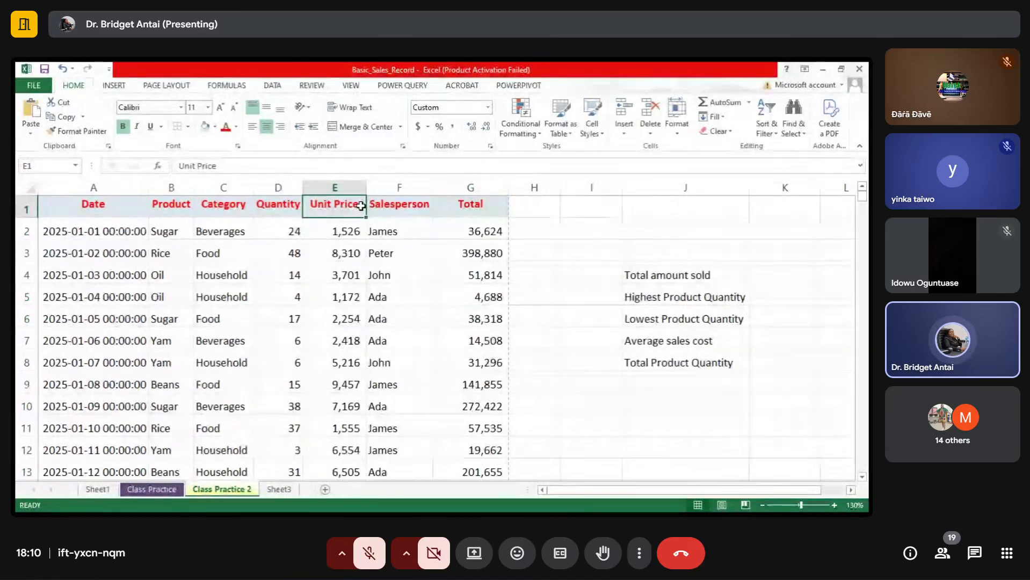
double_click(361, 205)
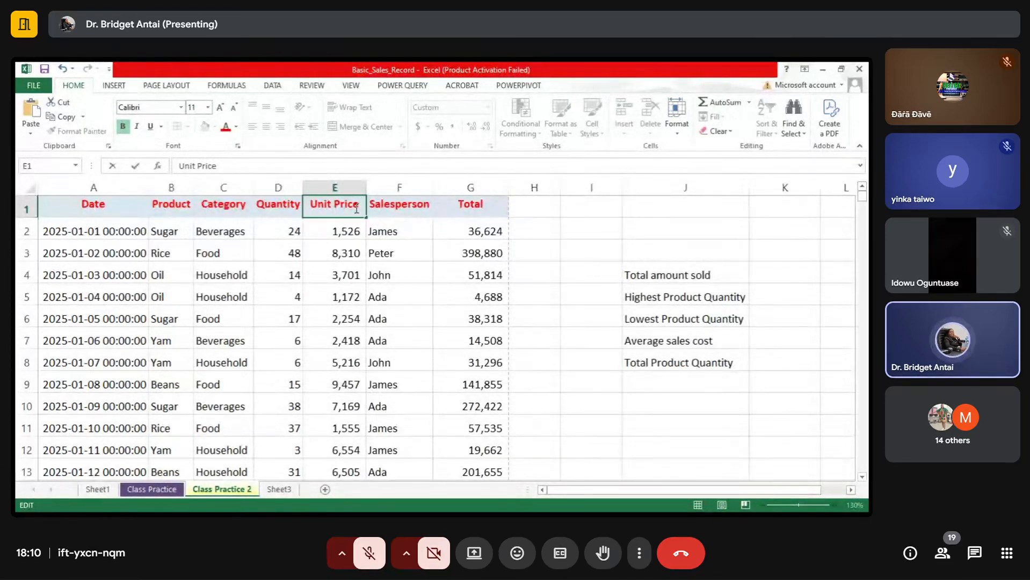
text(()
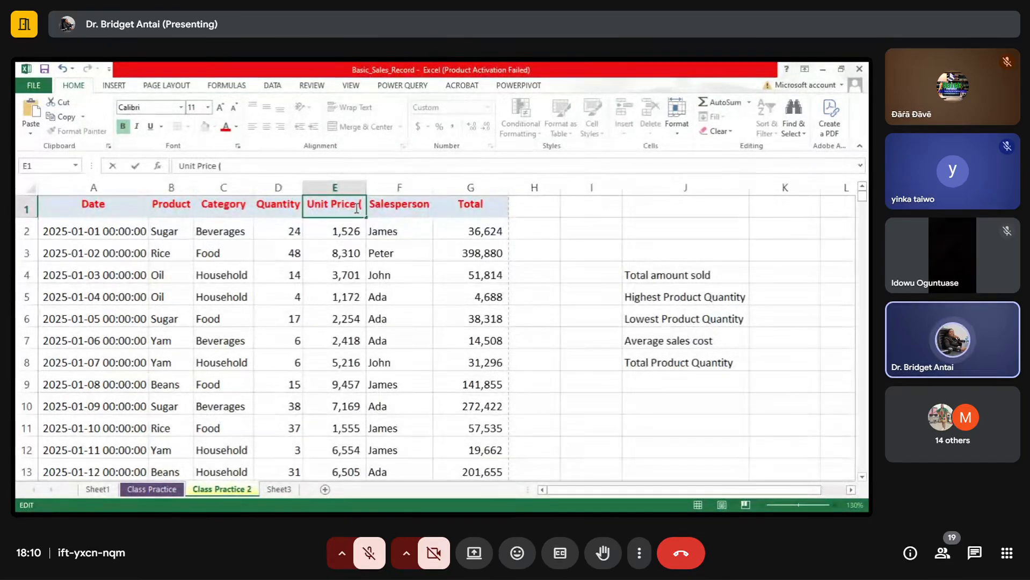
text(N))
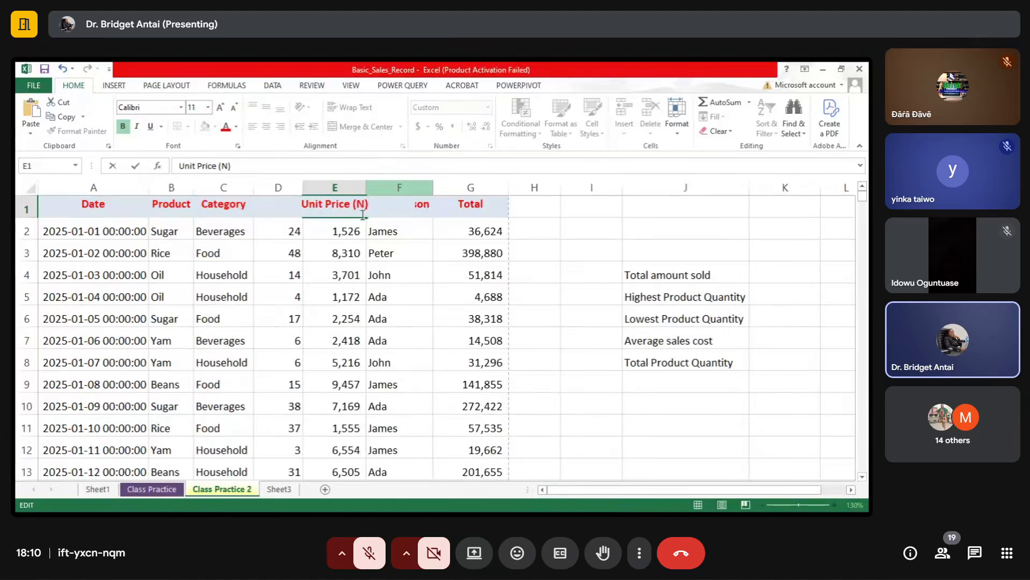
click(389, 258)
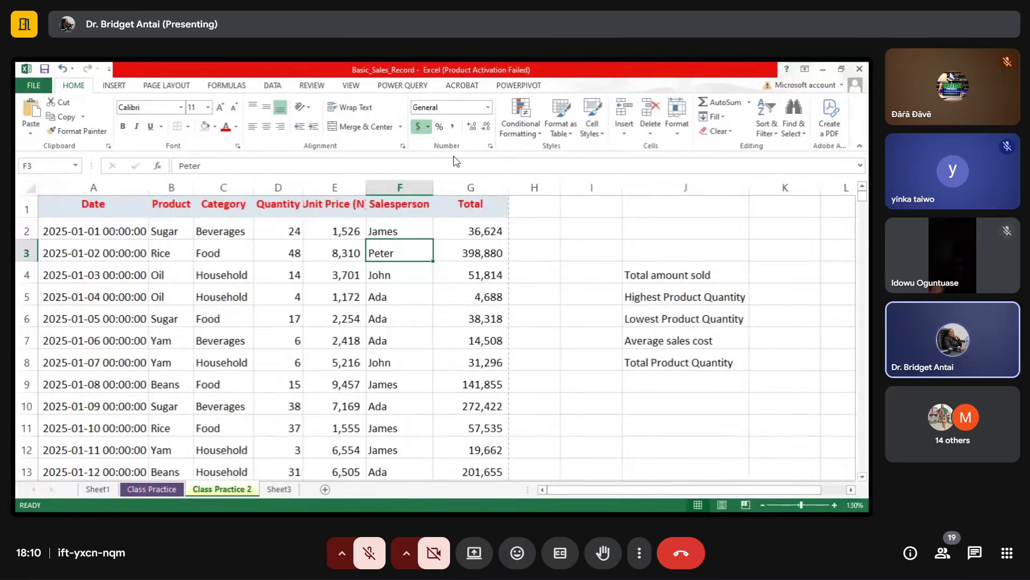
Strike through the N in the Unit Price header to represent the naira sign
click(355, 202)
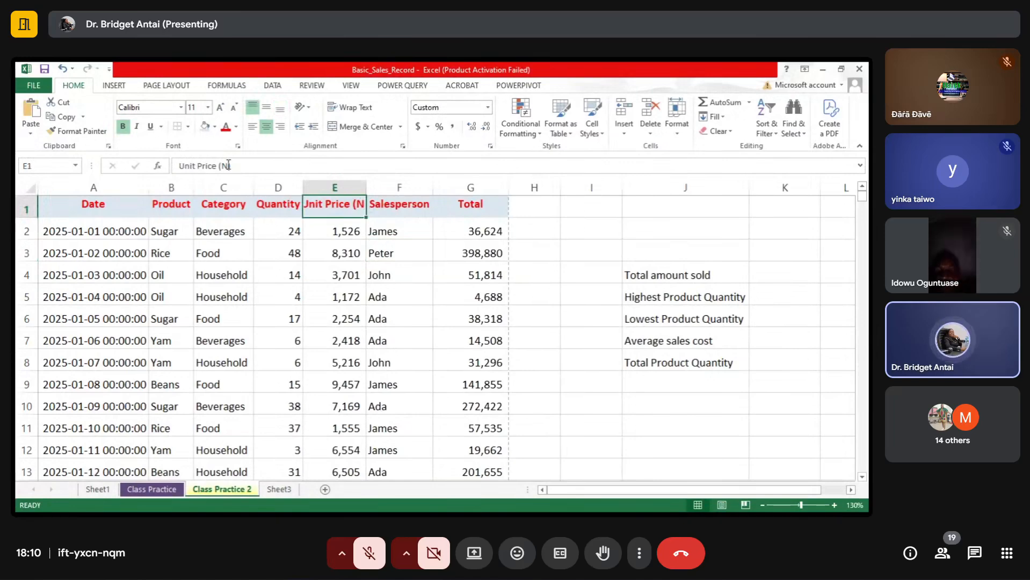
click(228, 165)
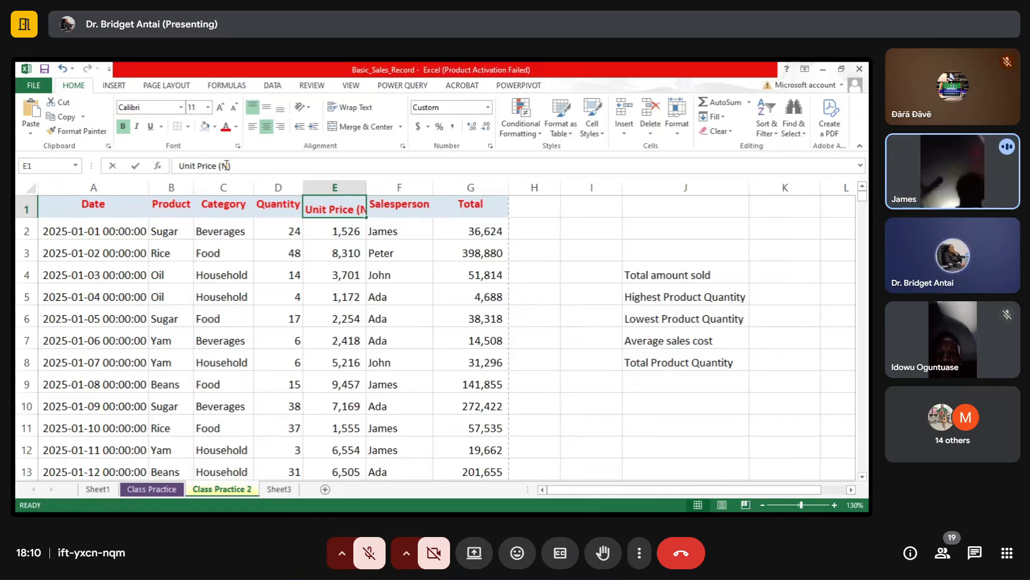
double_click(224, 166)
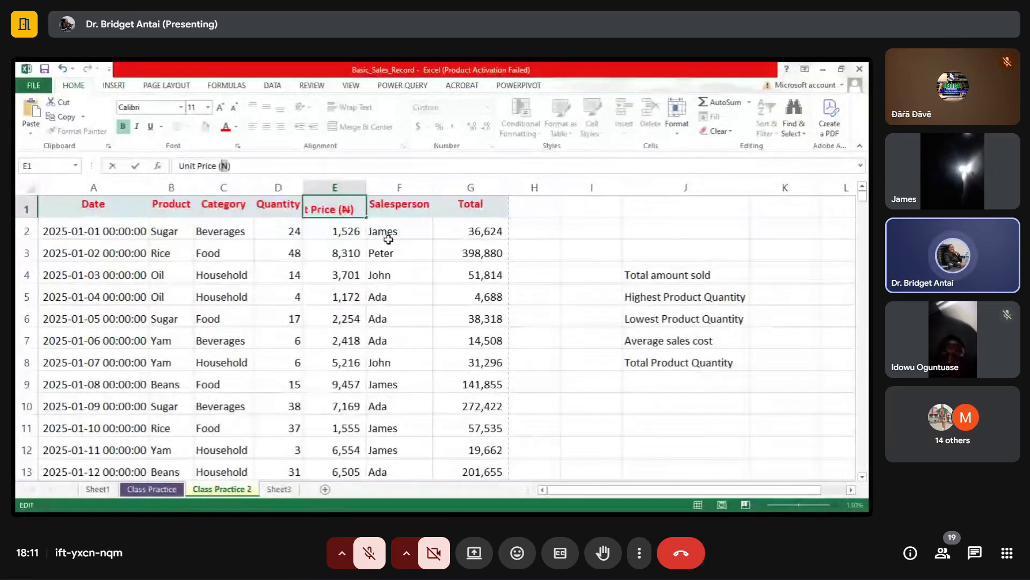
double_click(349, 209)
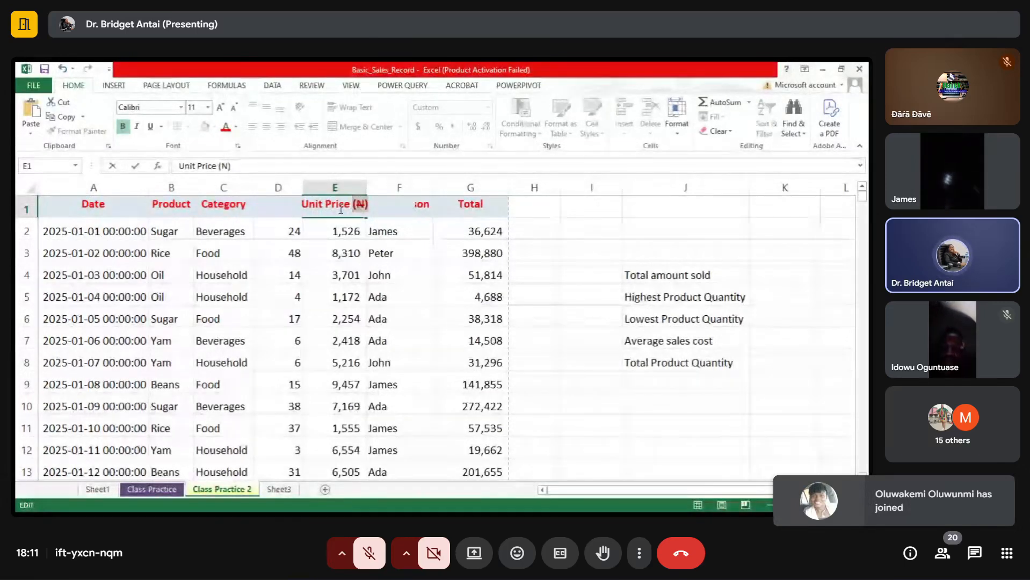
Change the Total header in G1 to "Total (N)" and autofit the Unit Price column to its header
click(498, 205)
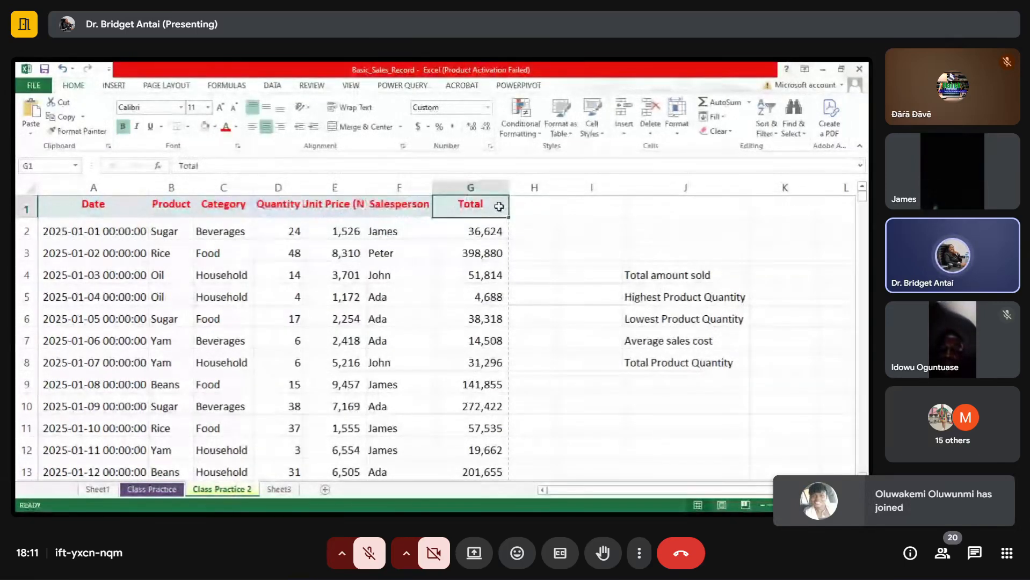
double_click(499, 207)
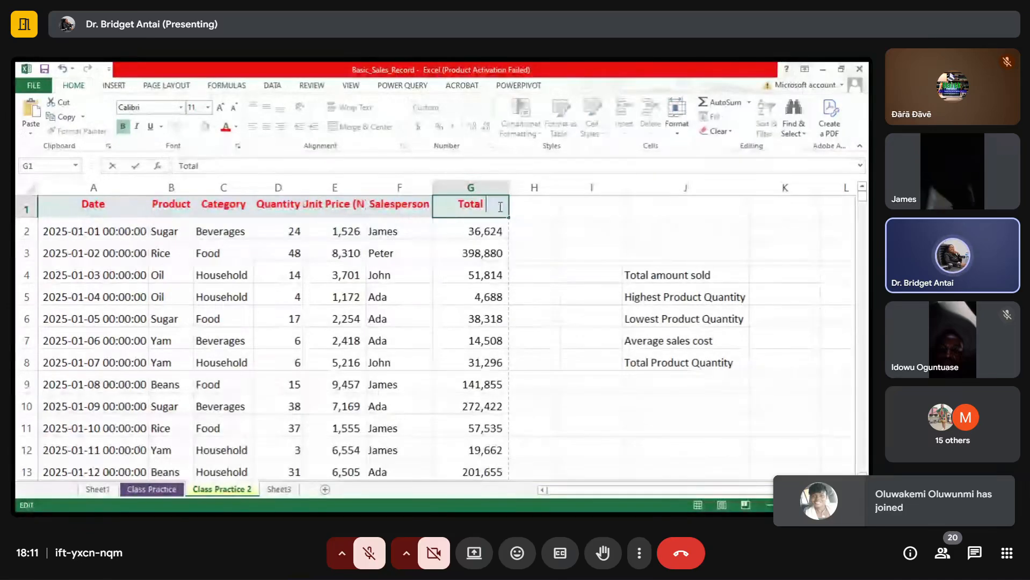
text((N))
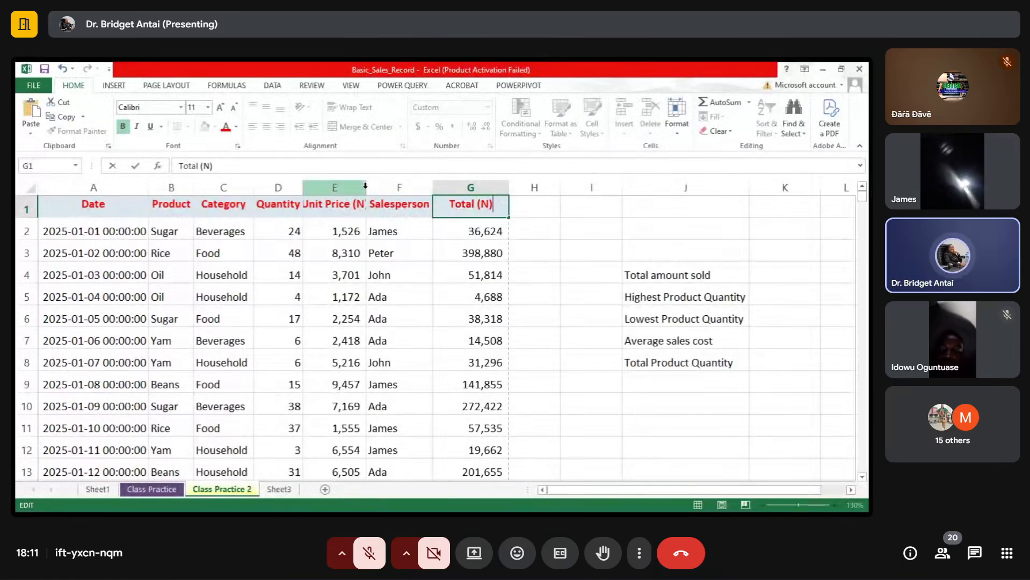
click(354, 210)
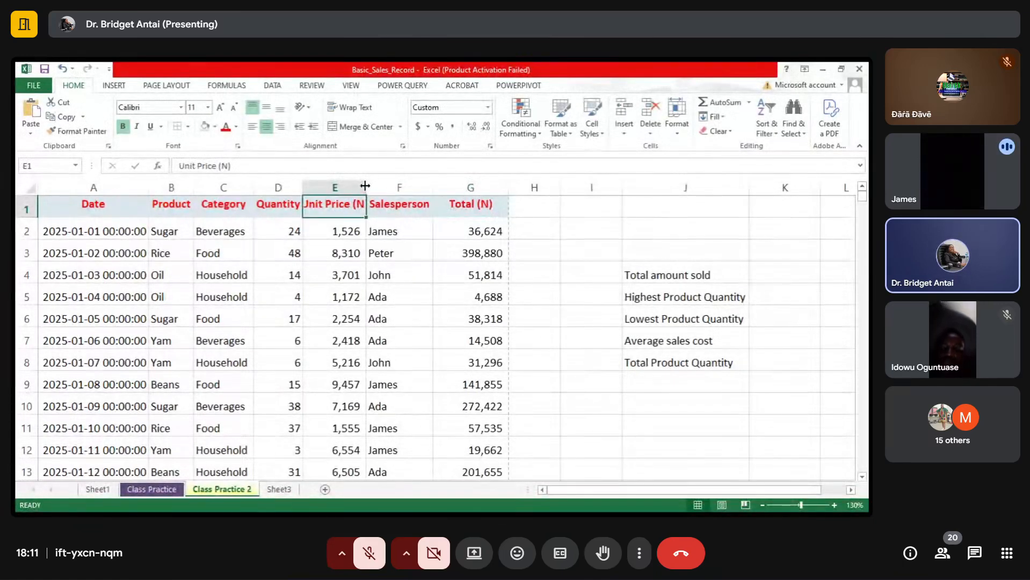
double_click(365, 186)
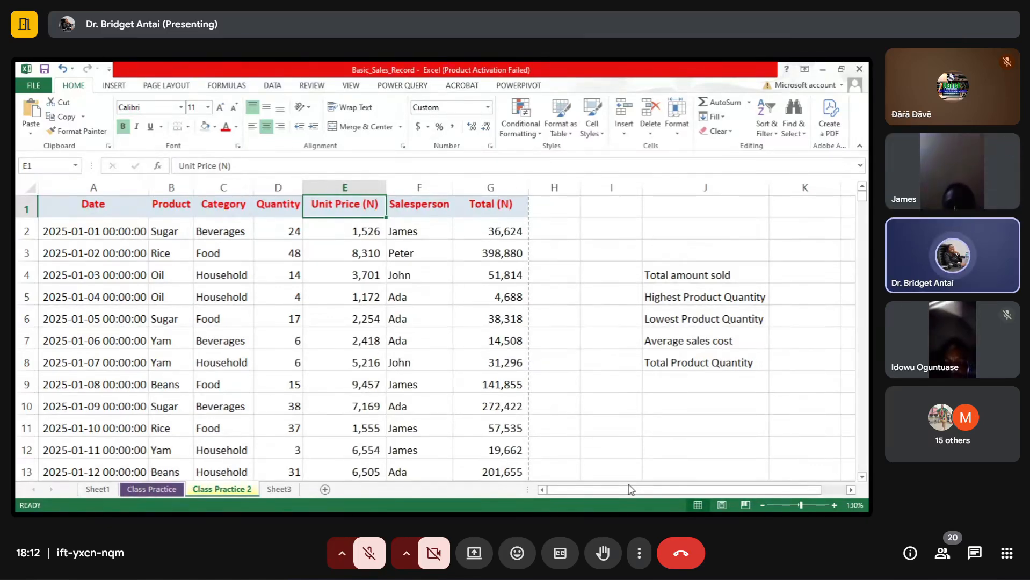
key(alt+Tab)
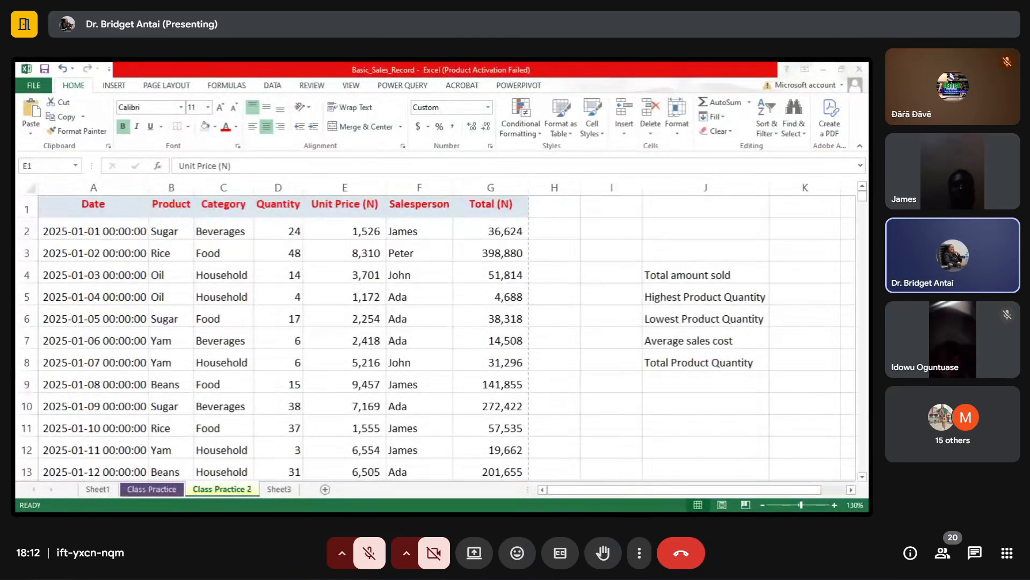
click(298, 301)
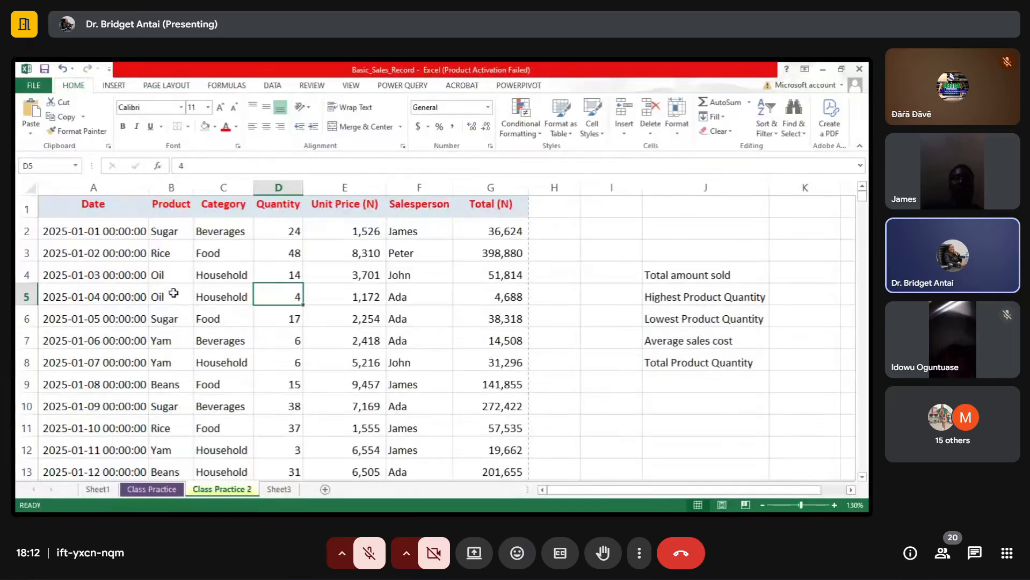
click(200, 213)
click(179, 189)
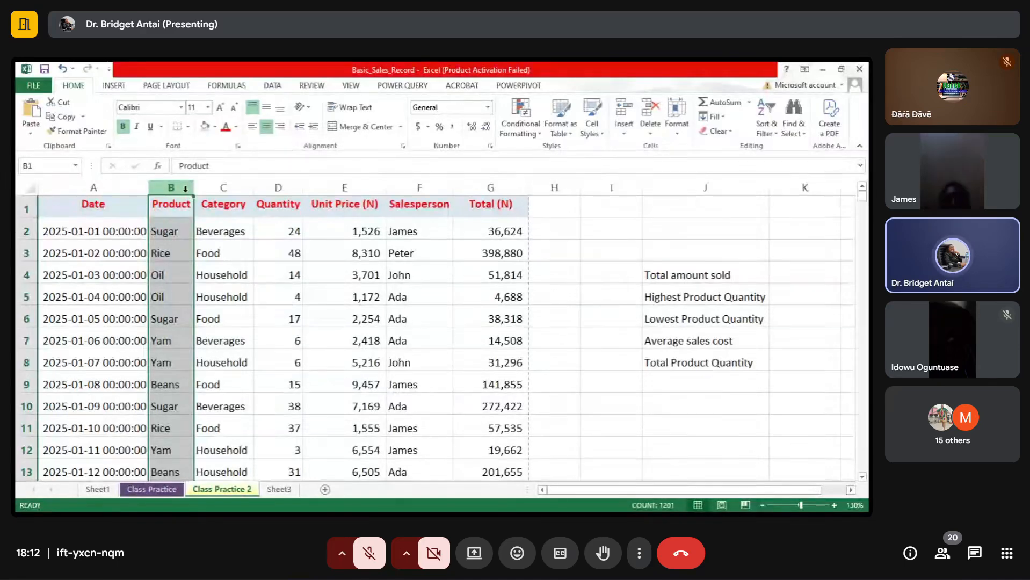
click(114, 188)
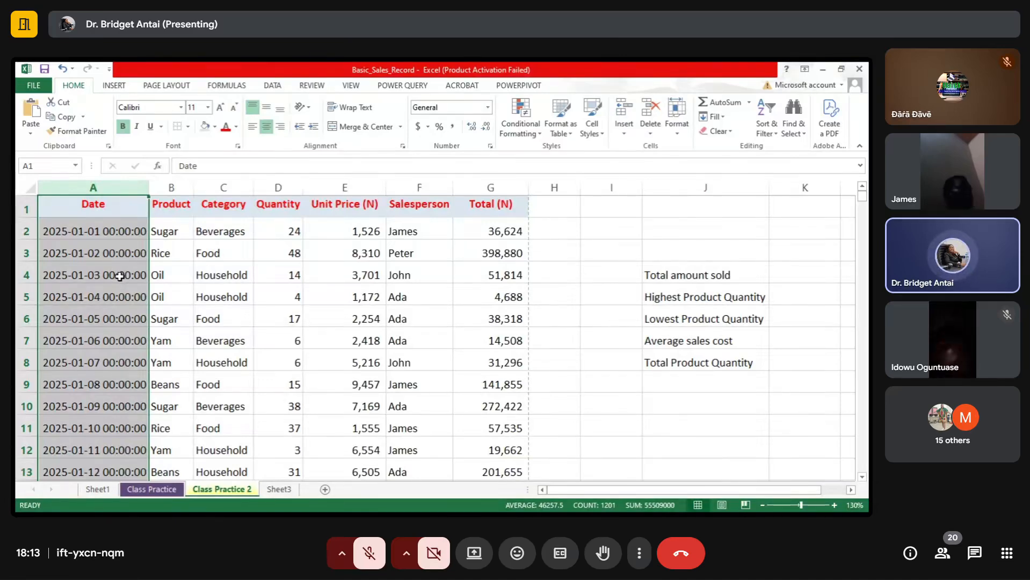
click(171, 188)
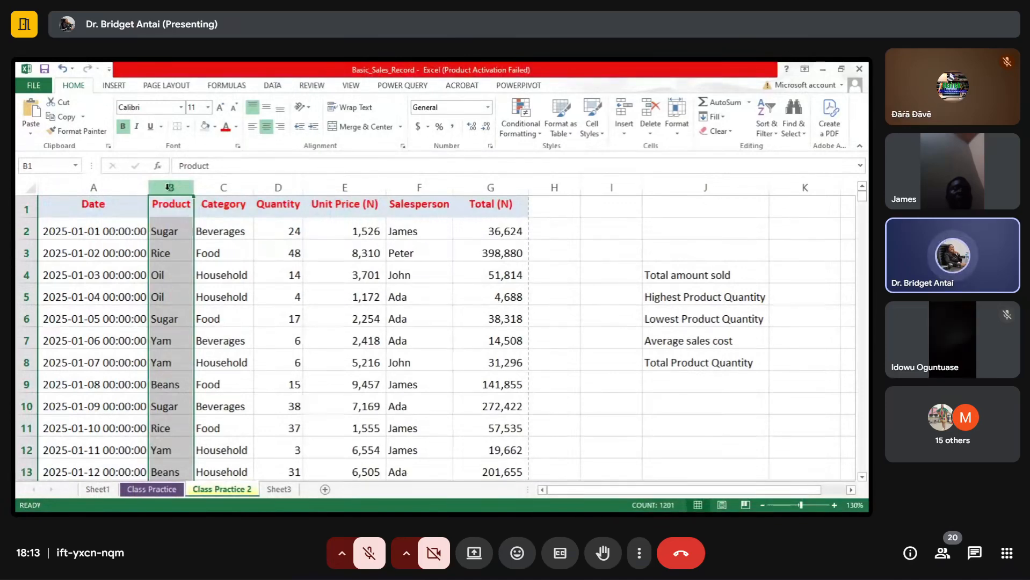
click(110, 189)
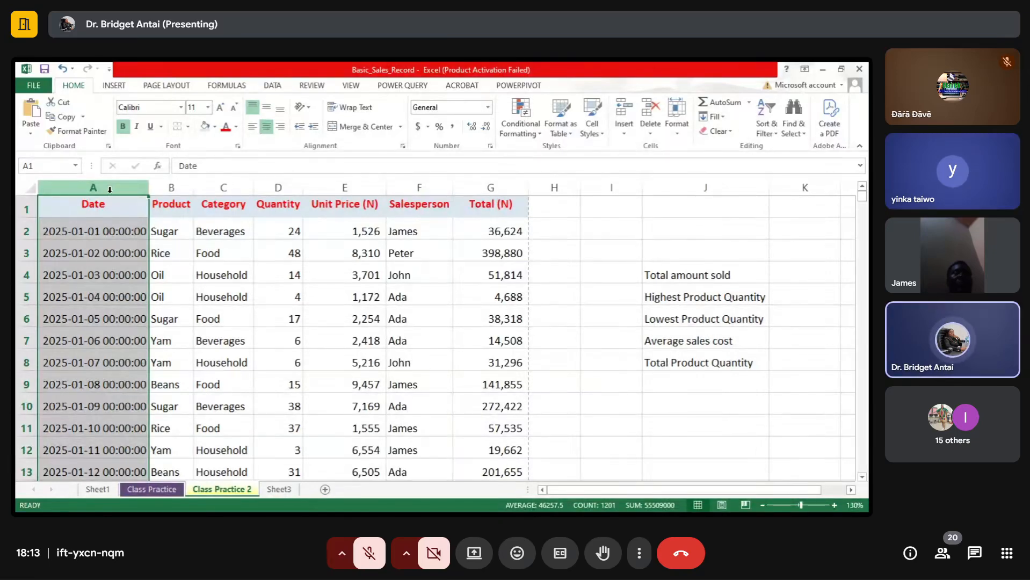
Insert three blank columns between the Date and Product columns
click(180, 187)
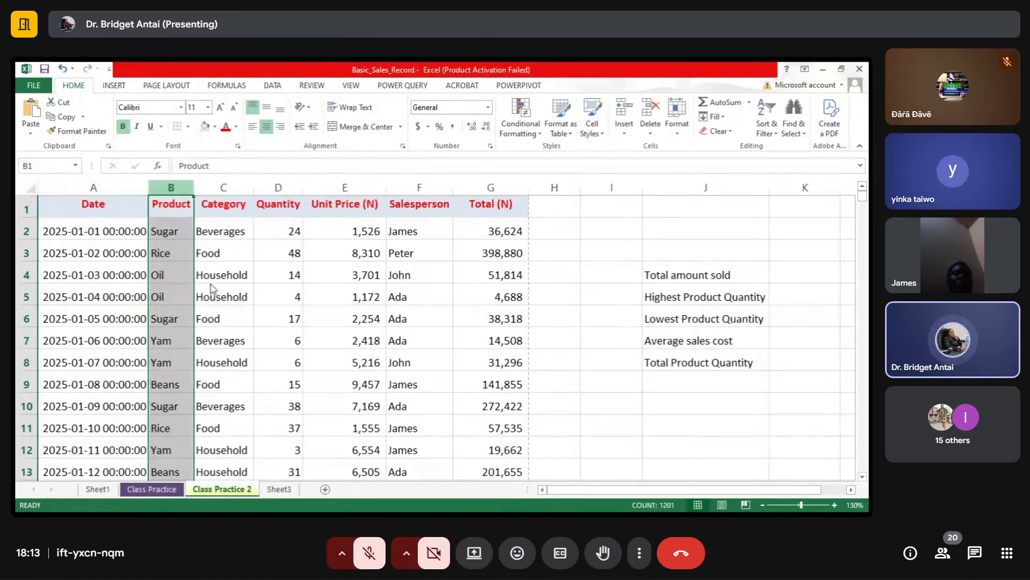
key(ctrl+shift+plus)
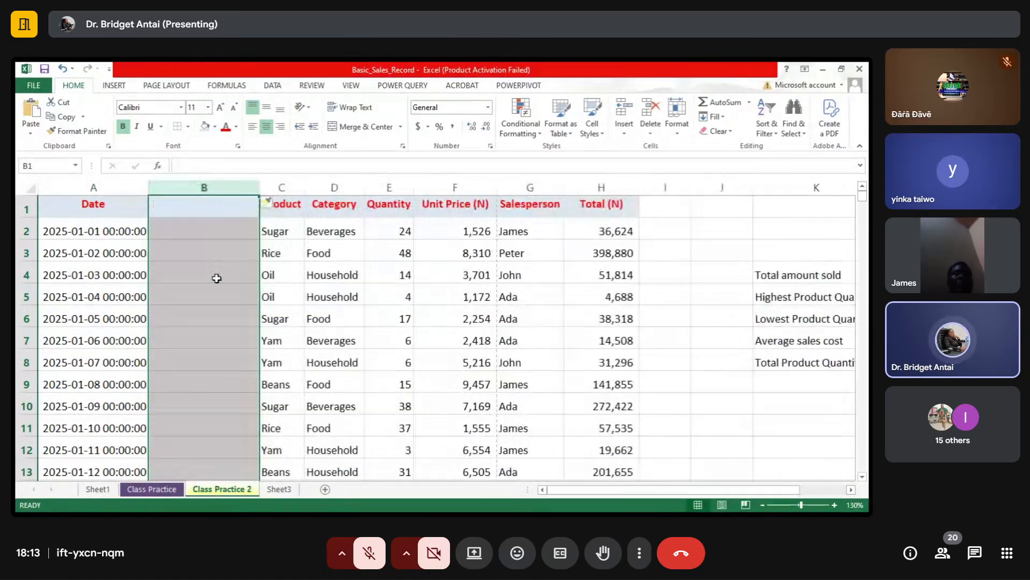
click(279, 187)
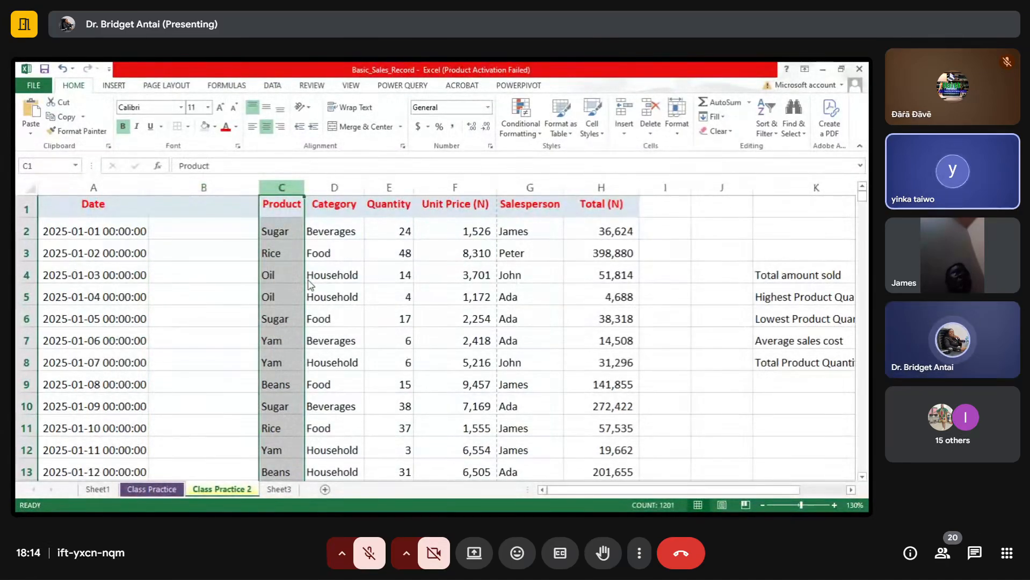
key(ctrl+shift+plus)
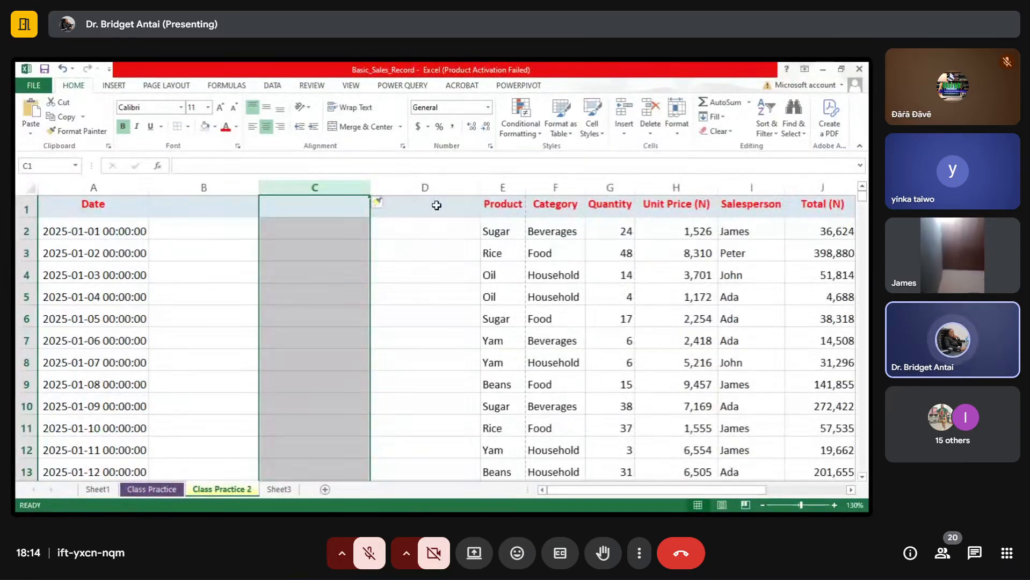
click(436, 204)
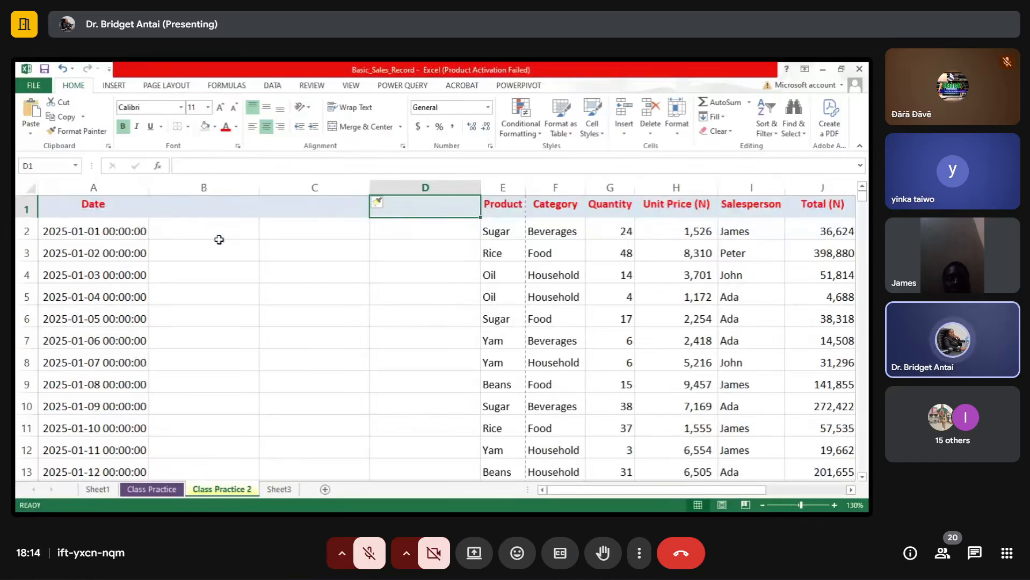
Try to copy the Date column into the blank columns B to D
click(227, 206)
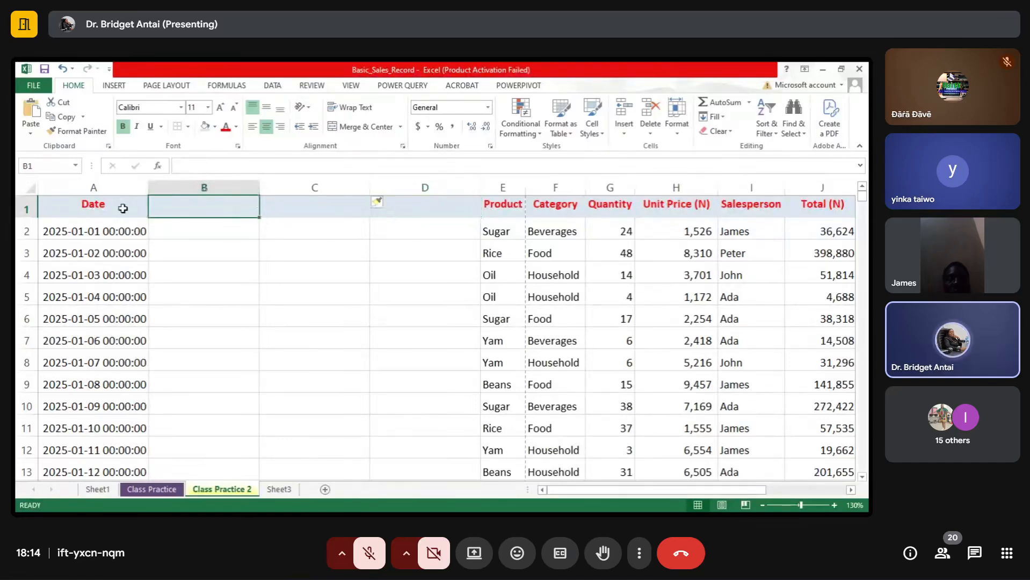
click(101, 189)
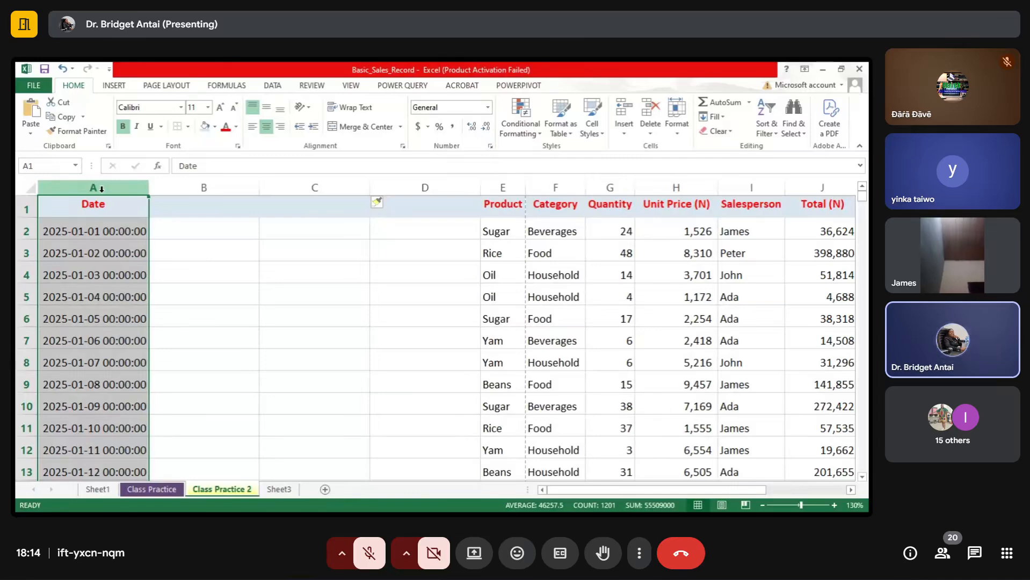
key(ctrl+c)
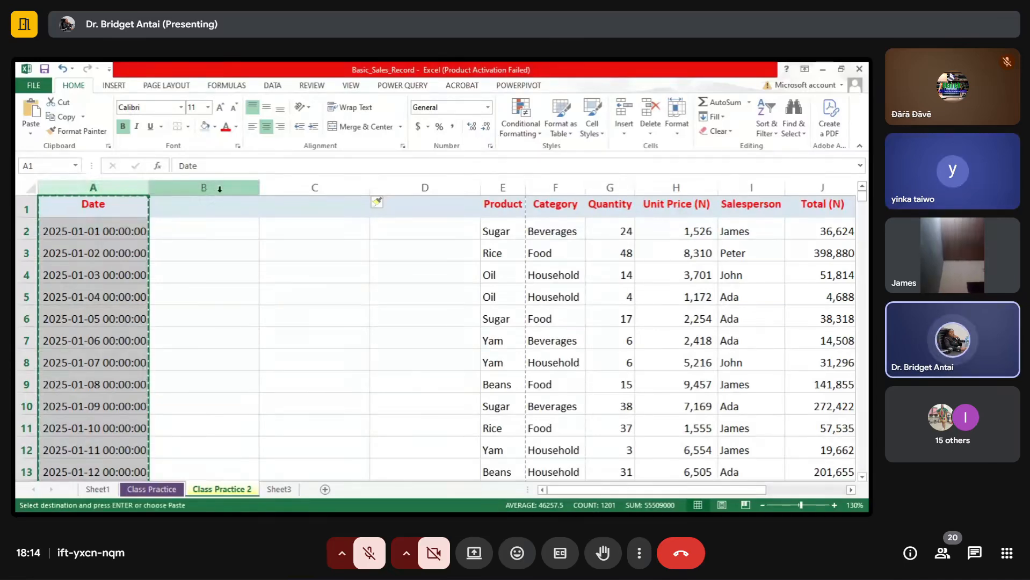
click(193, 188)
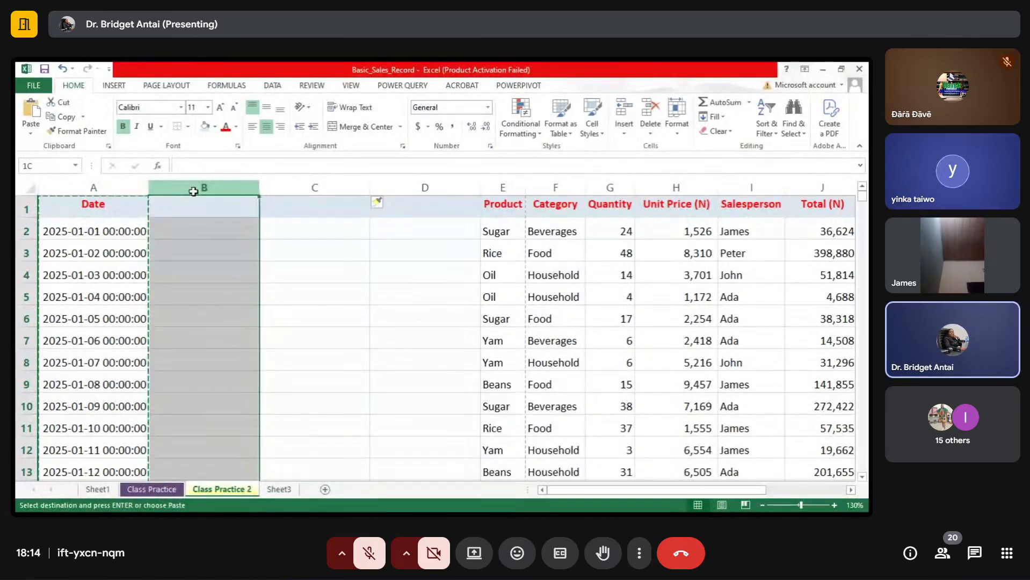
drag(193, 191, 266, 199)
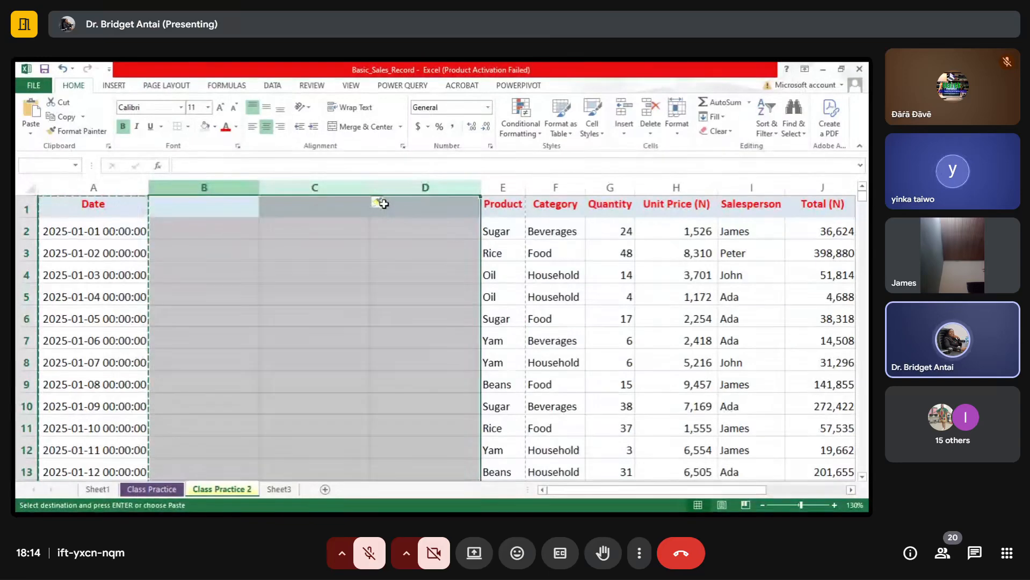
click(323, 210)
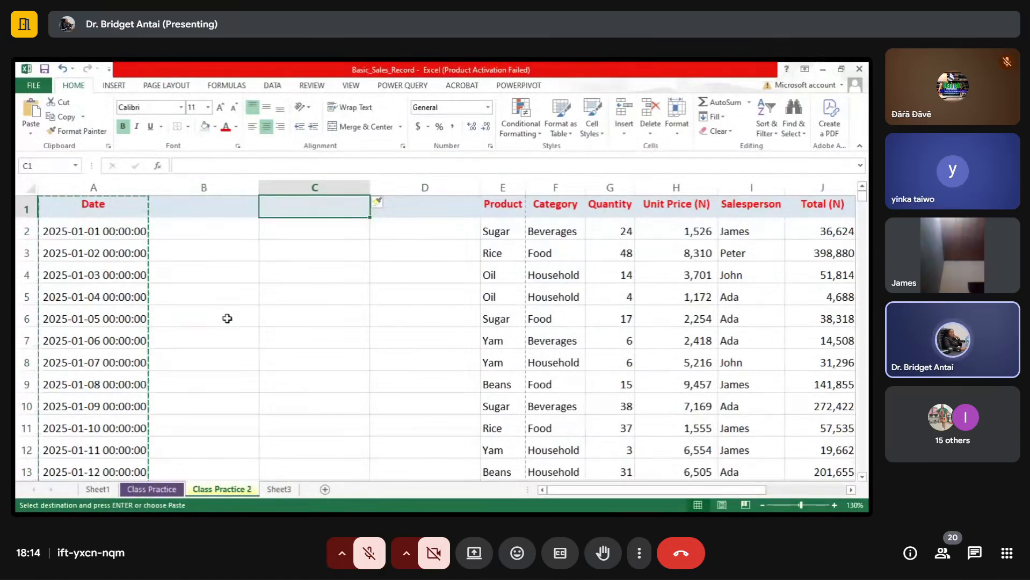
text(`)
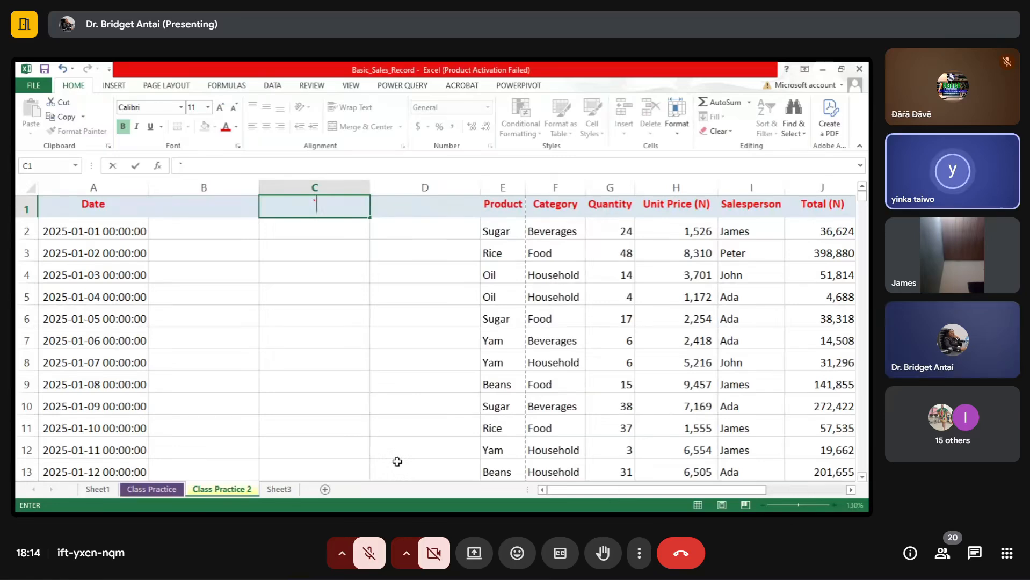
click(607, 488)
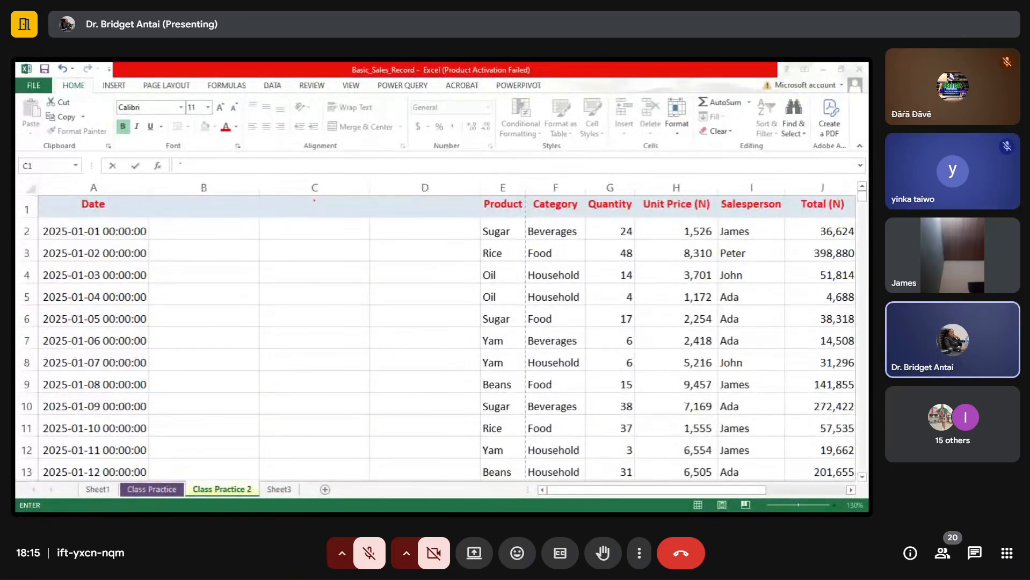
Add a filter to the Date header in A1 and remove it again
click(109, 208)
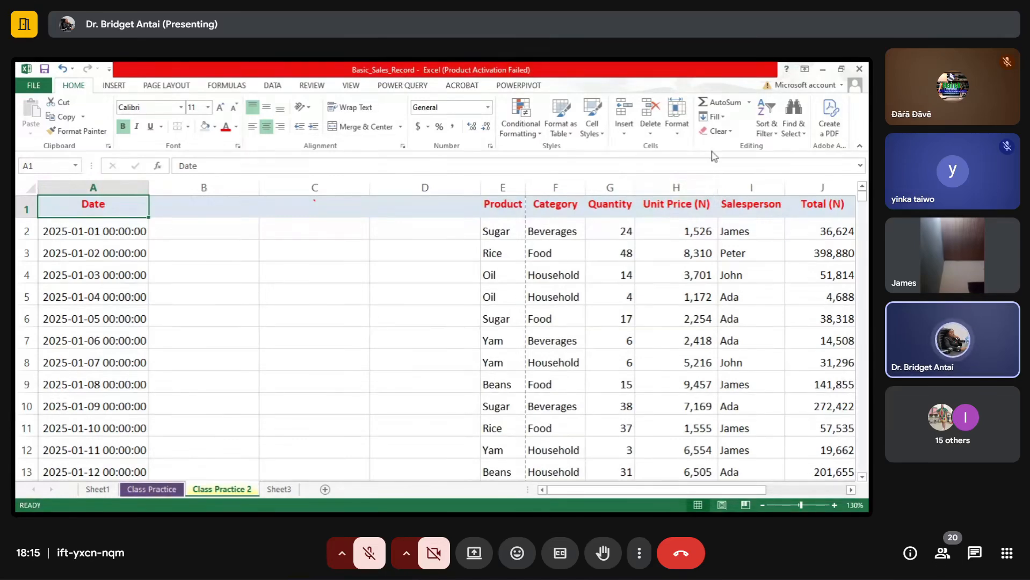
click(768, 133)
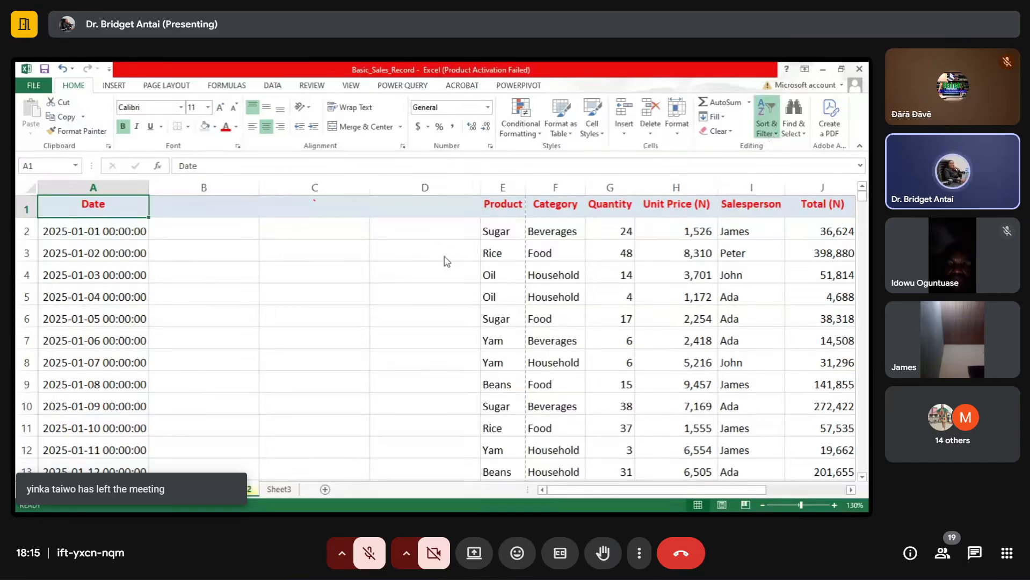
click(782, 194)
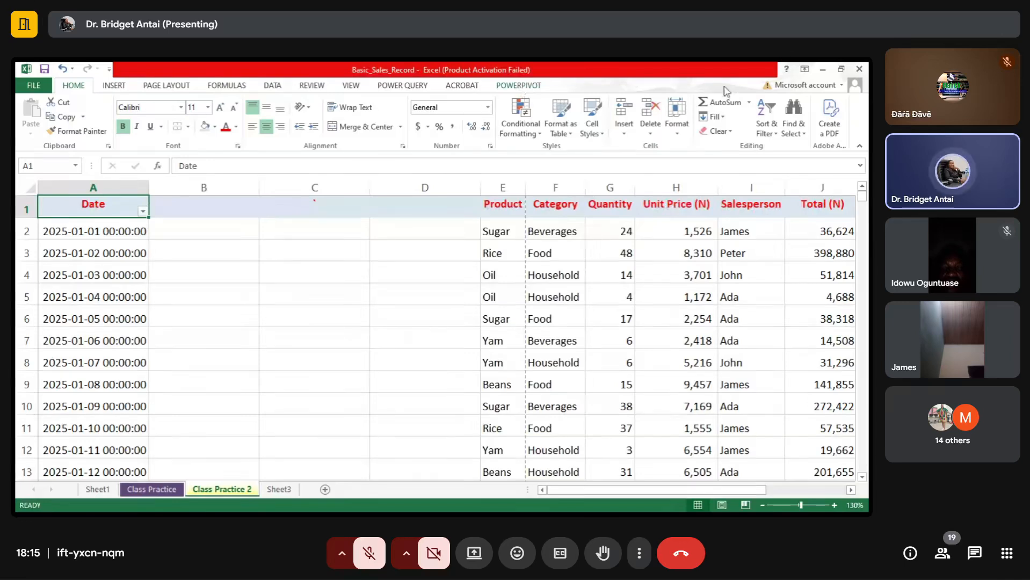
click(768, 131)
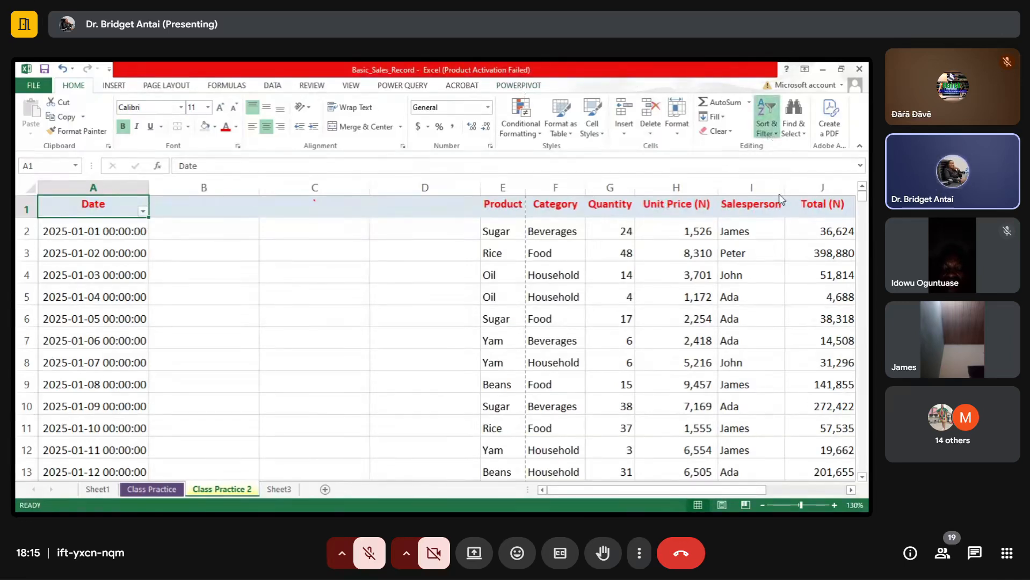
click(781, 200)
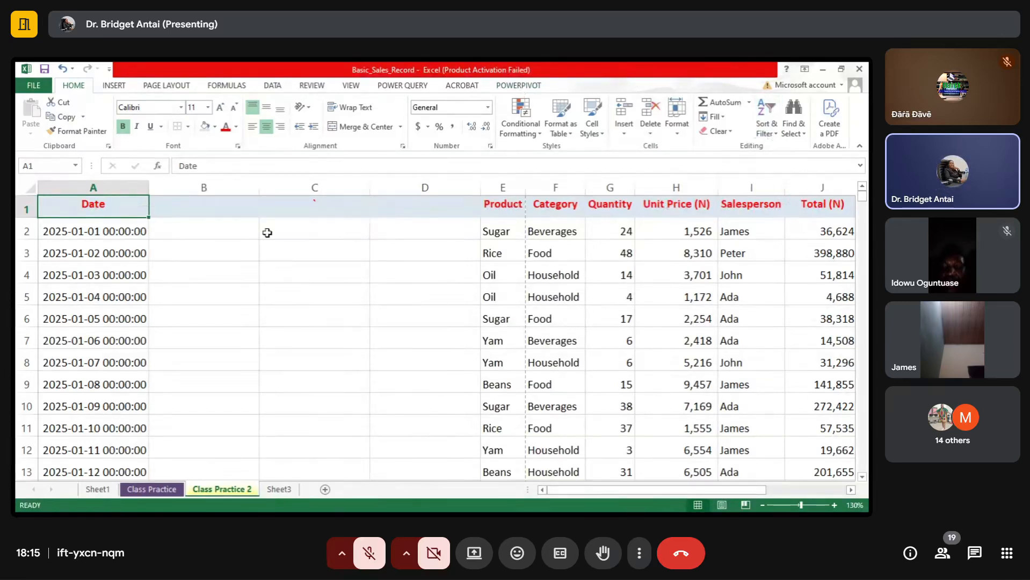
Copy the whole Date column into the three blank columns B, C and D
click(220, 209)
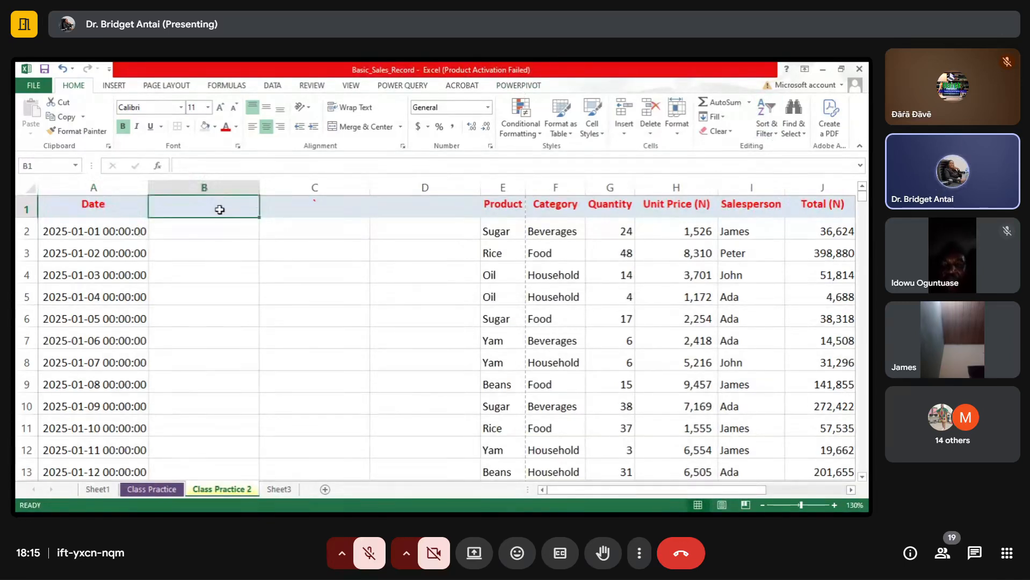
click(105, 188)
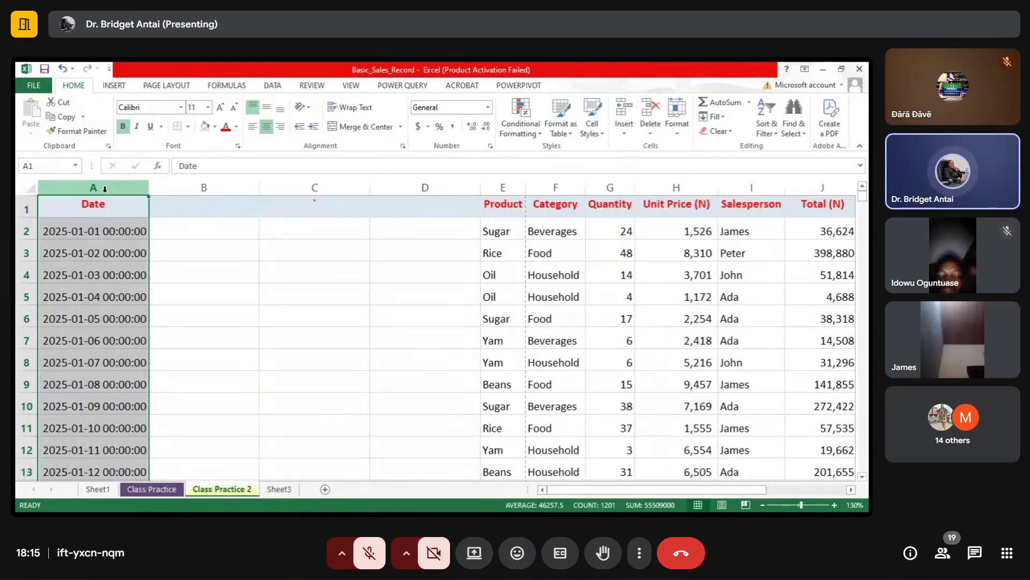
key(ctrl+c)
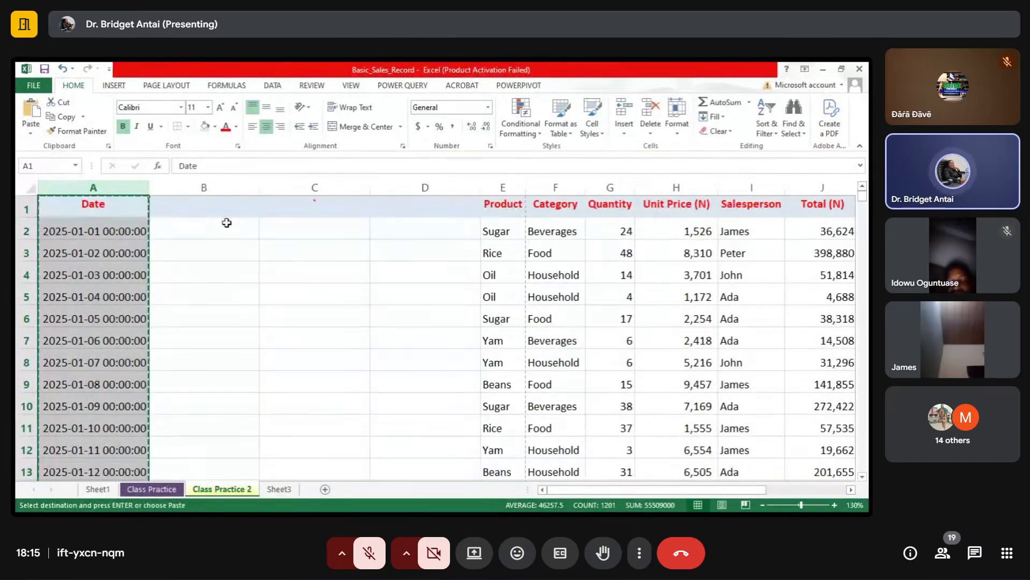
click(226, 187)
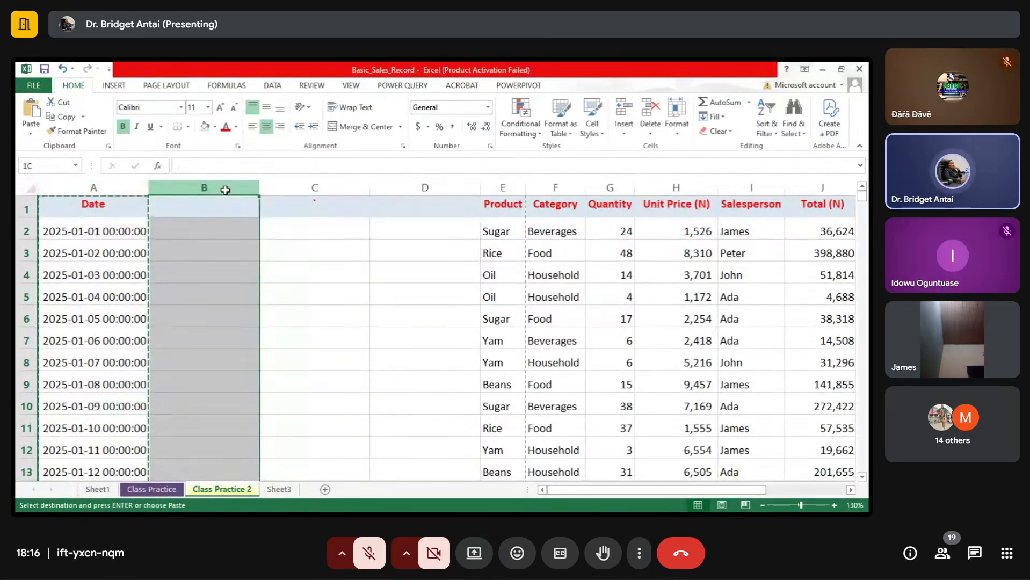
drag(226, 190, 341, 186)
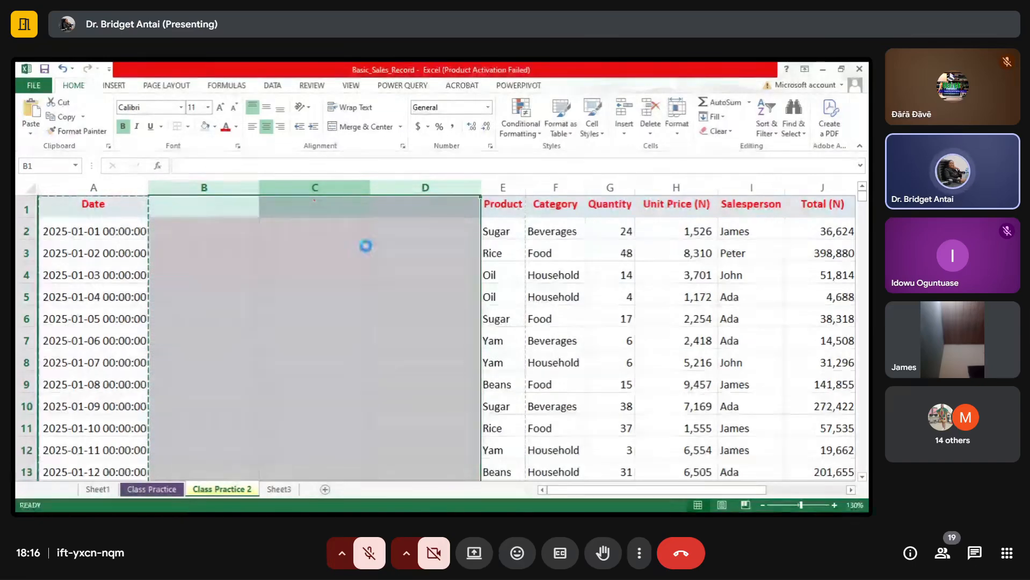
key(ctrl+v)
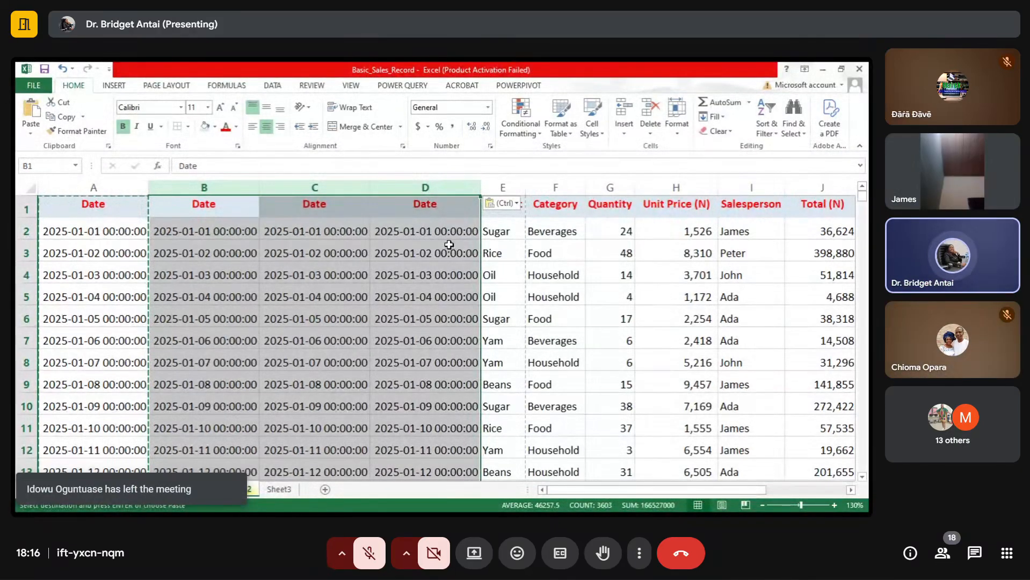
key(Escape)
click(209, 264)
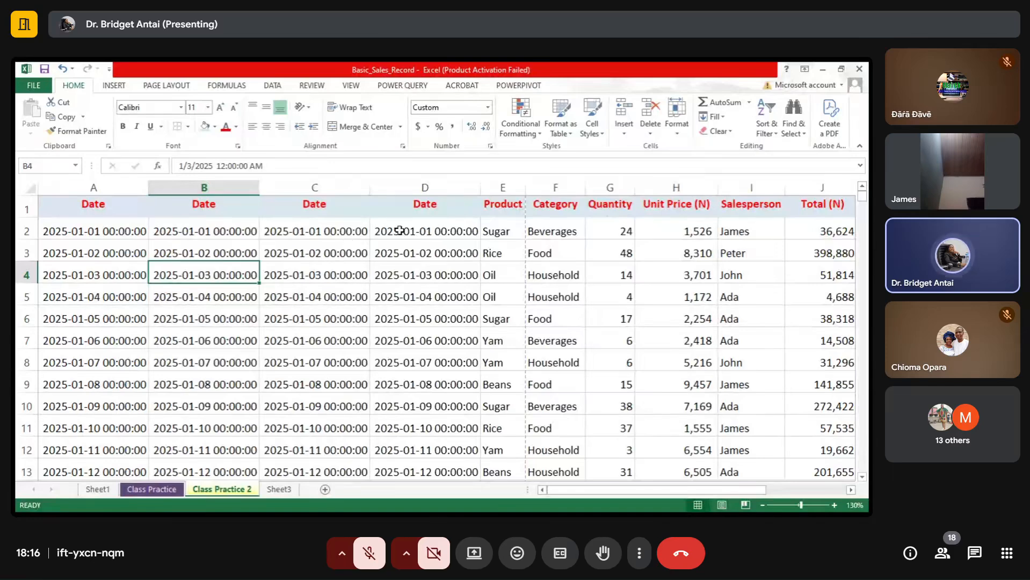
Try the short date format on the copied Date column B and undo it
click(212, 186)
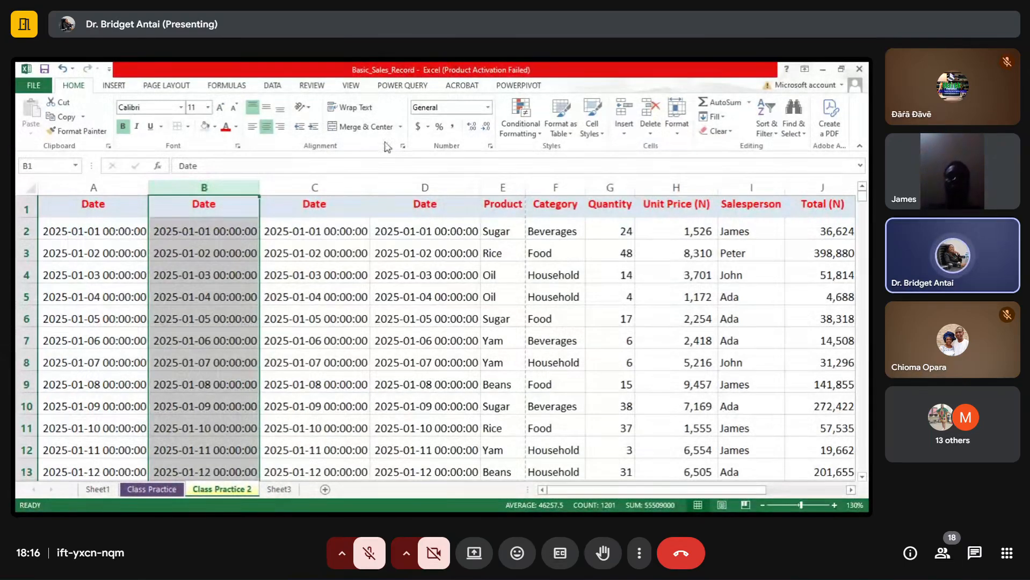
click(488, 108)
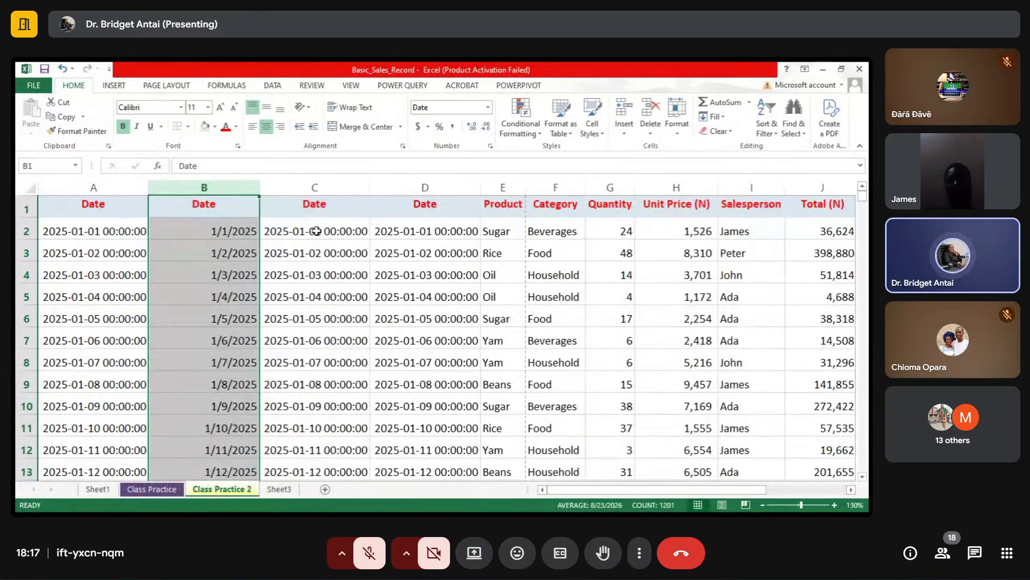
click(489, 107)
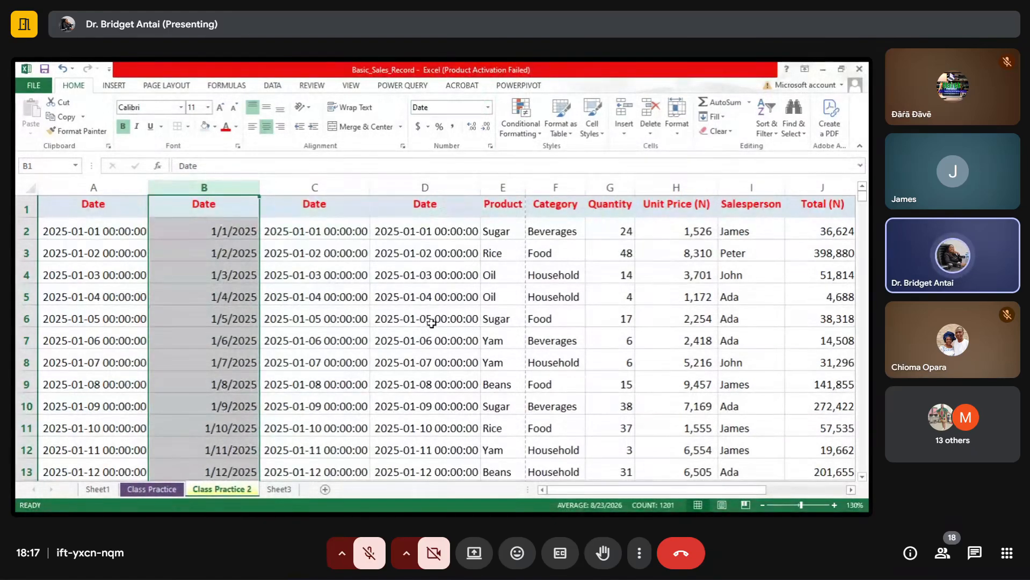
key(ctrl+z)
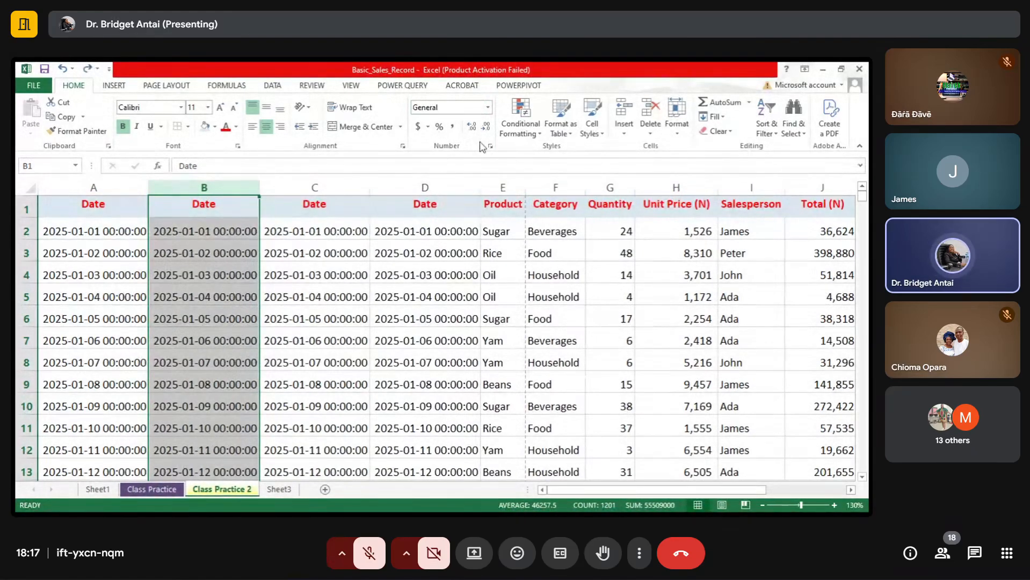
Format the copied Date column B as a day-month-year date in the style 1-Jan-2025
click(488, 107)
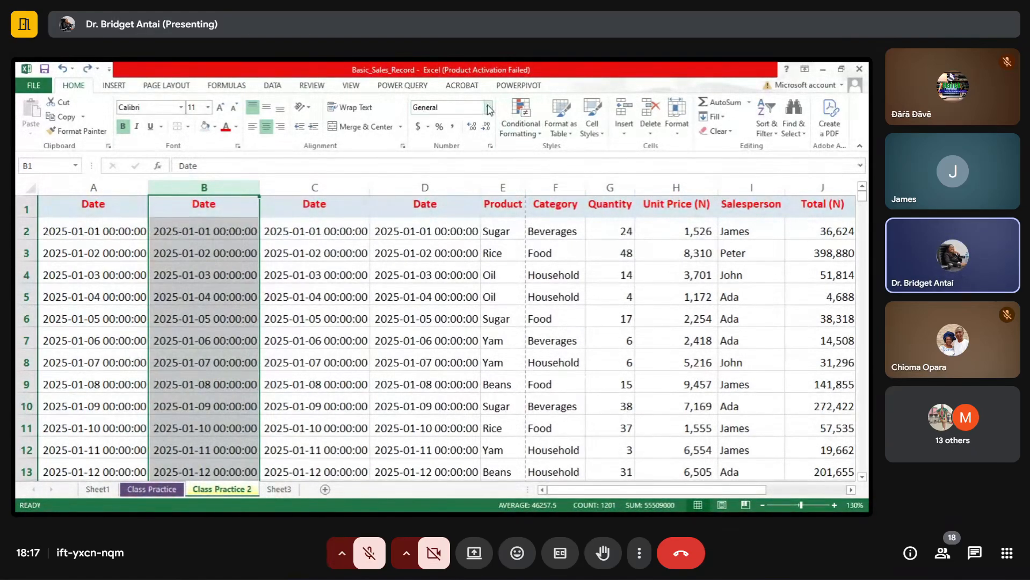
click(462, 403)
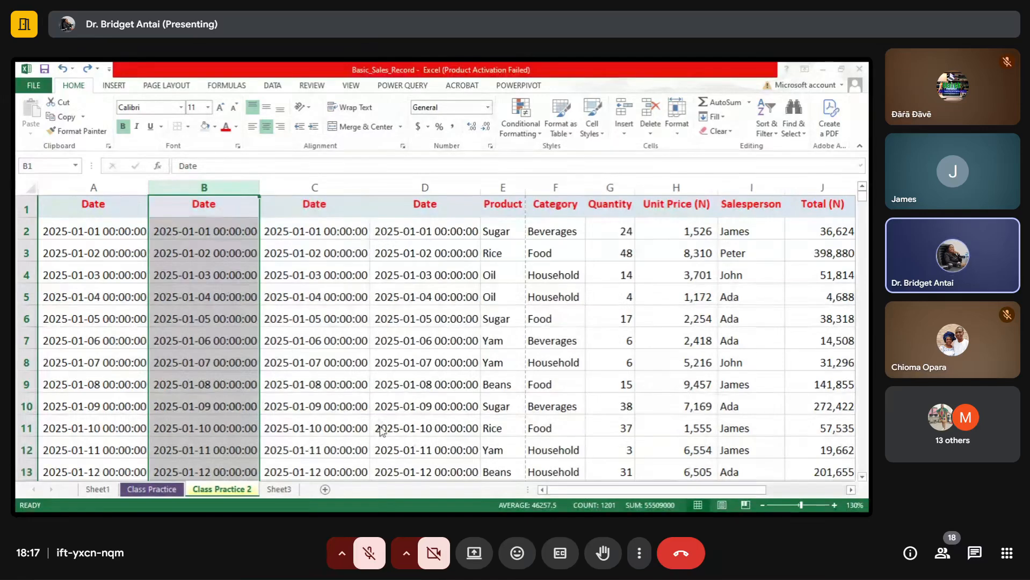
click(393, 491)
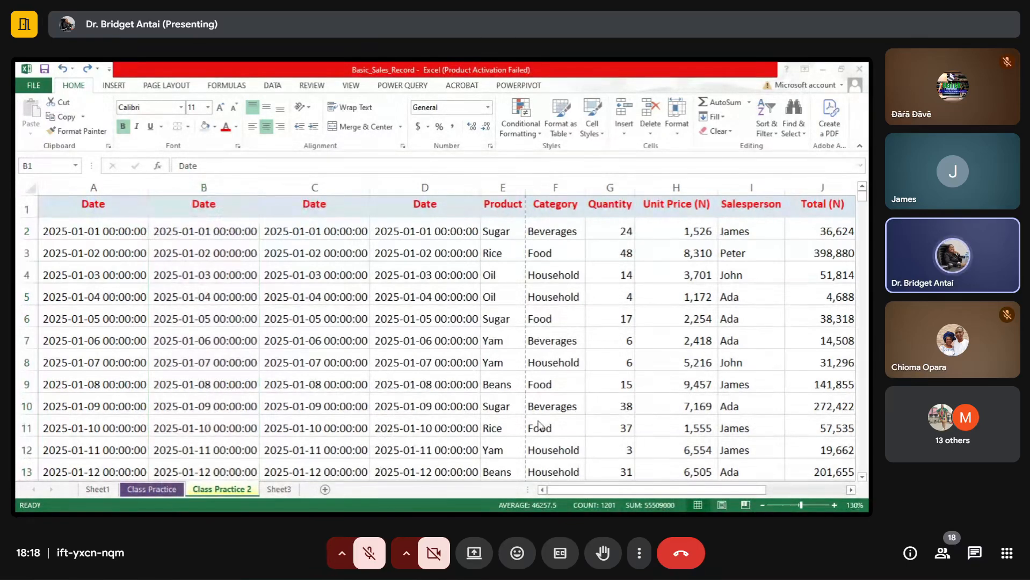
click(372, 479)
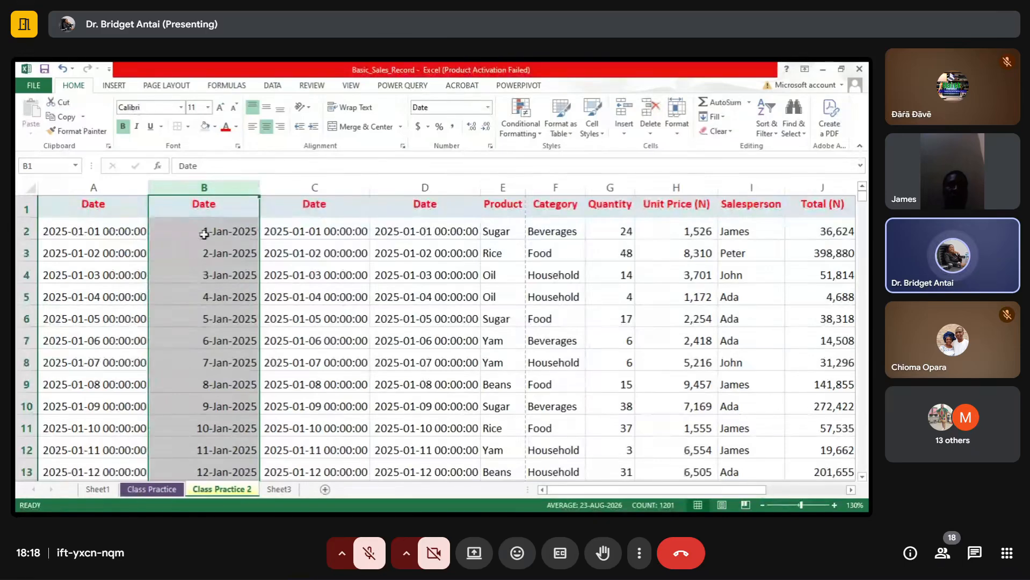
click(227, 233)
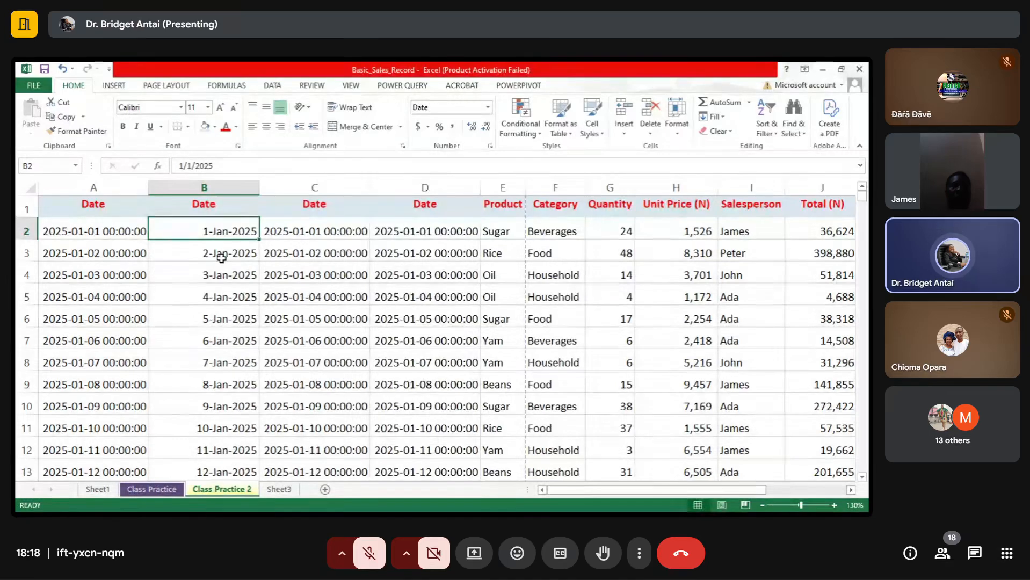
Try an elapsed-hours custom format on the copied Date column C and undo it
click(325, 186)
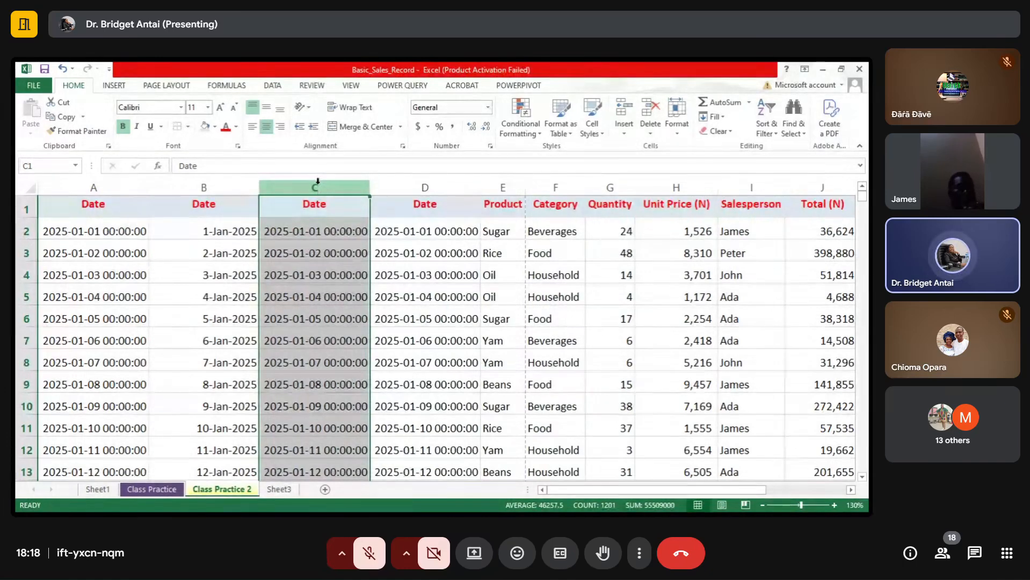
click(488, 108)
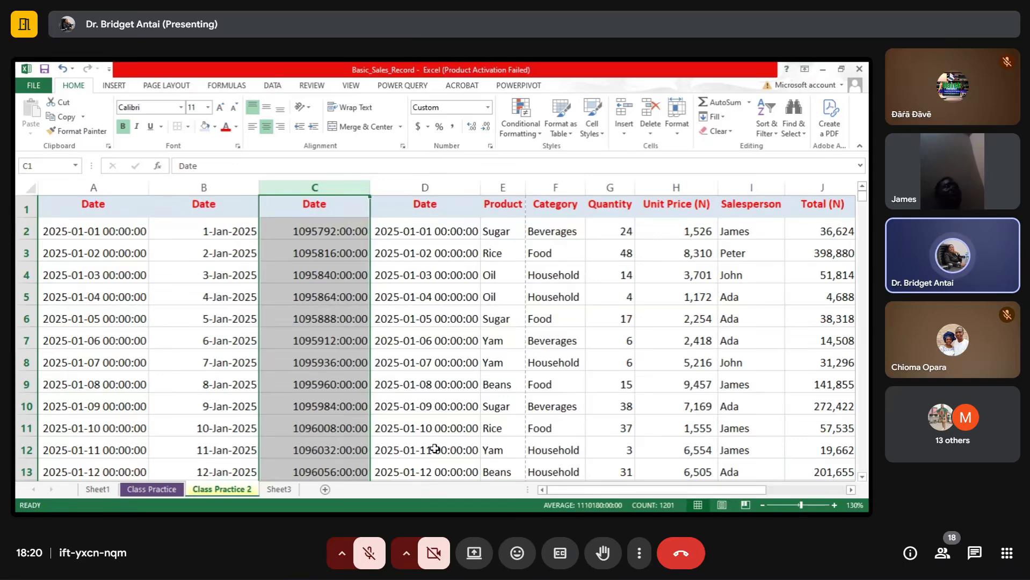
key(ctrl+z)
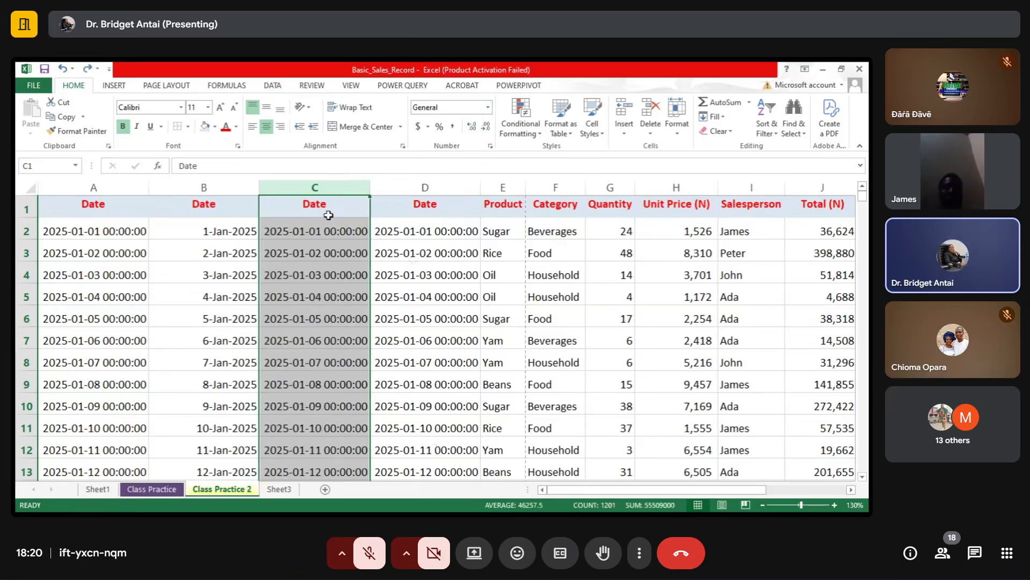
Apply the Time number format to the copied Date column C
click(487, 108)
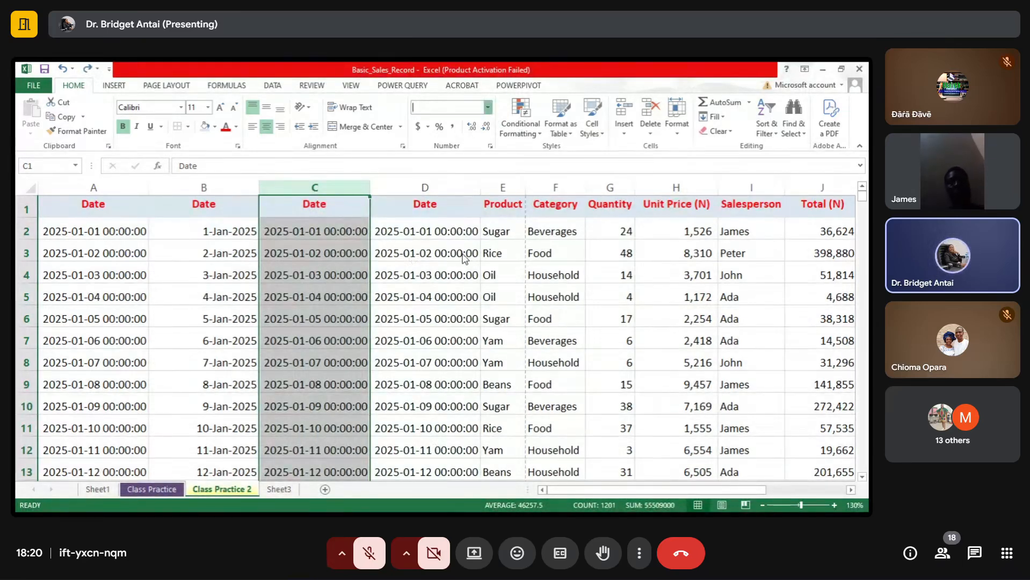
click(456, 291)
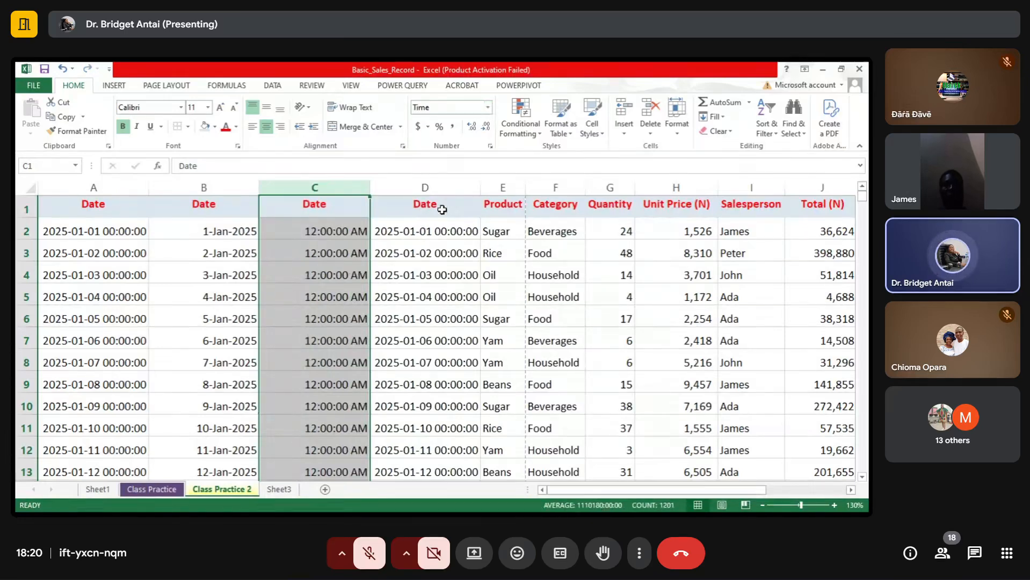
Delete the spare Date copy in column D and the original unformatted Date column A
click(438, 189)
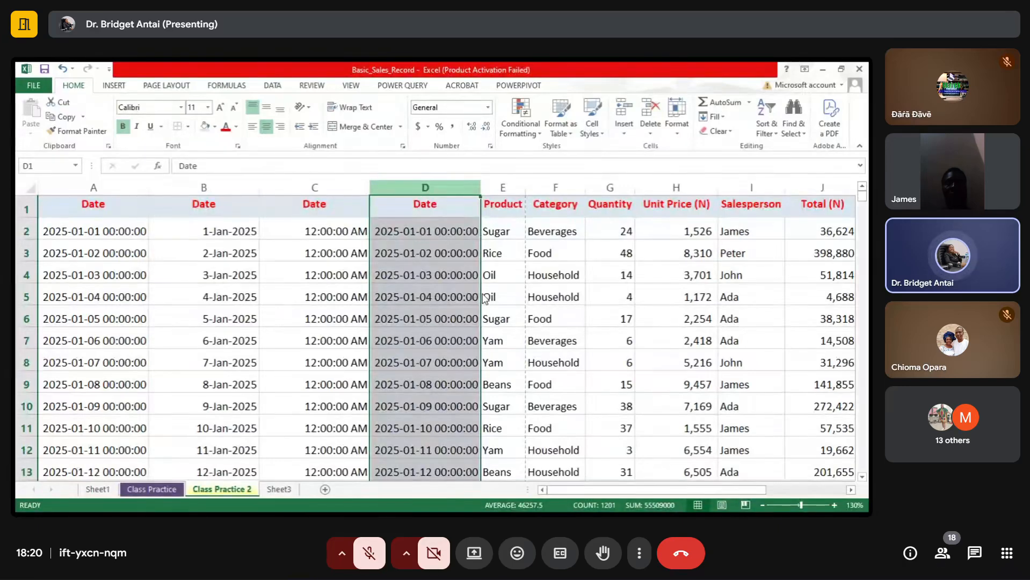
key(ctrl+minus)
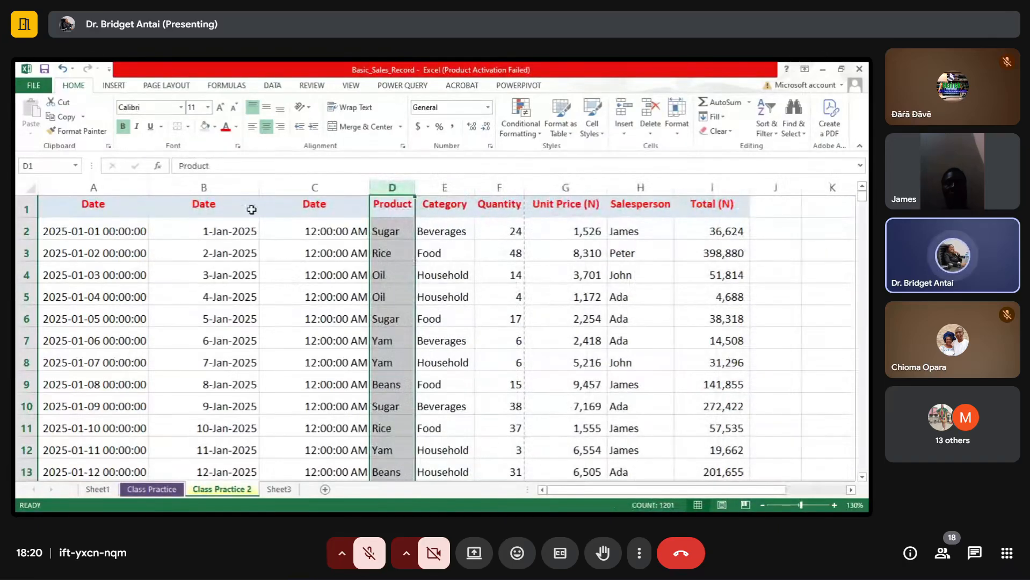
click(212, 186)
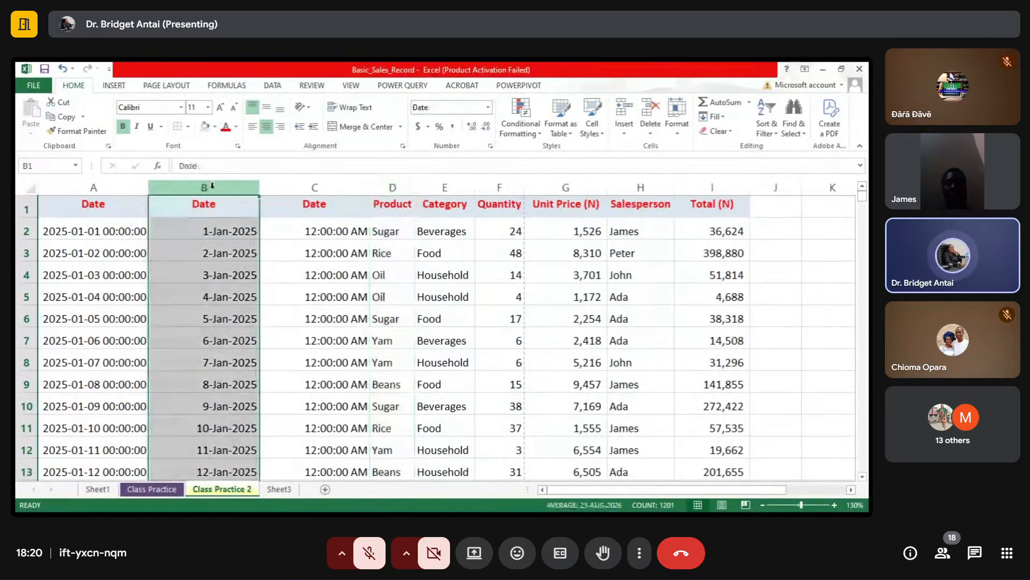
click(338, 365)
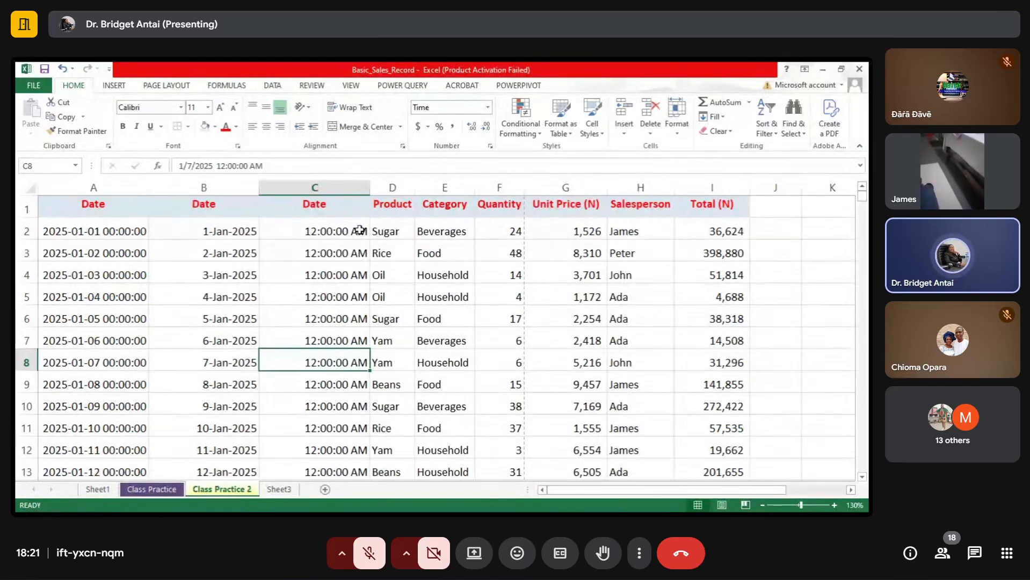
click(338, 206)
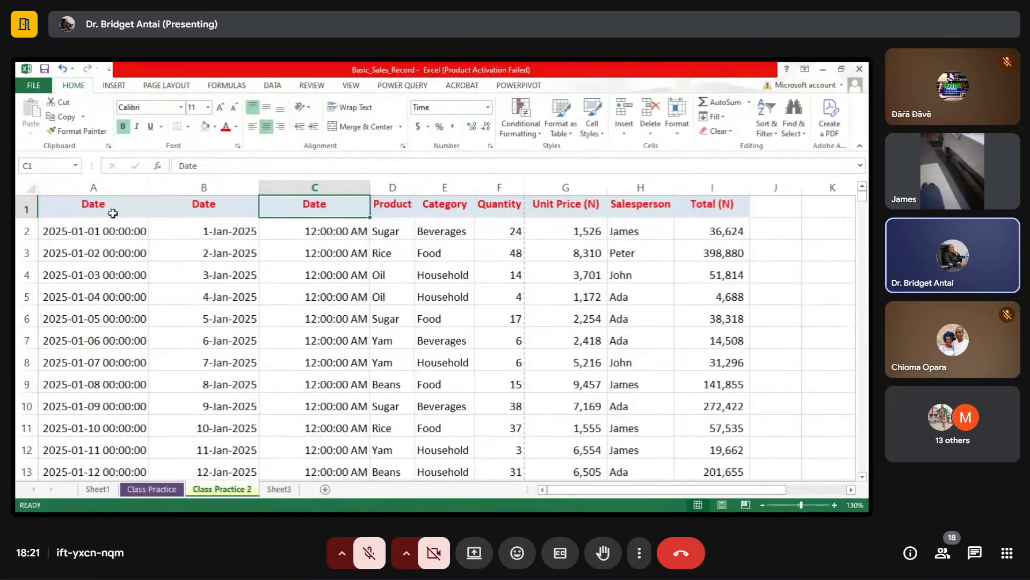
click(93, 189)
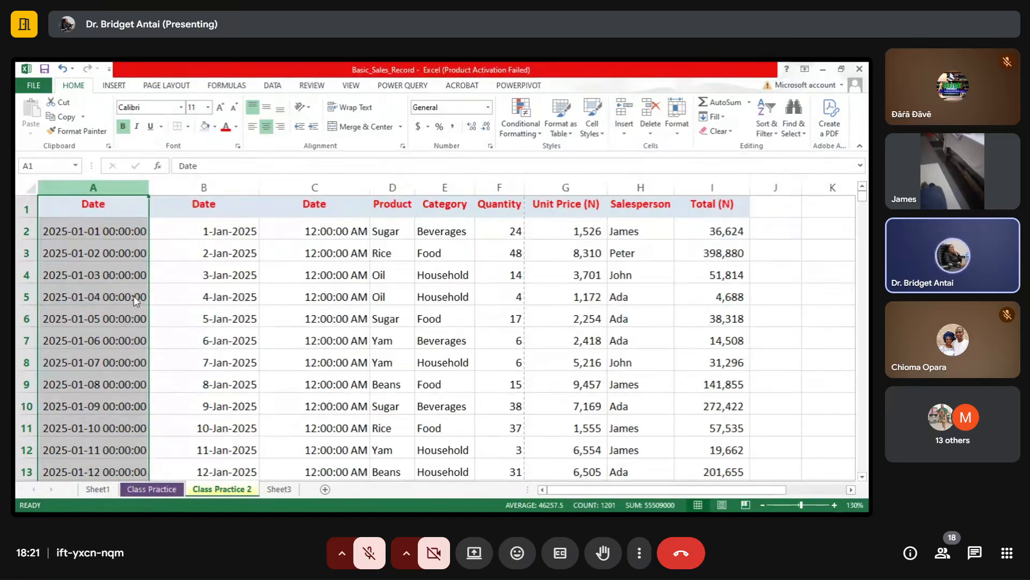
key(ctrl+minus)
click(272, 294)
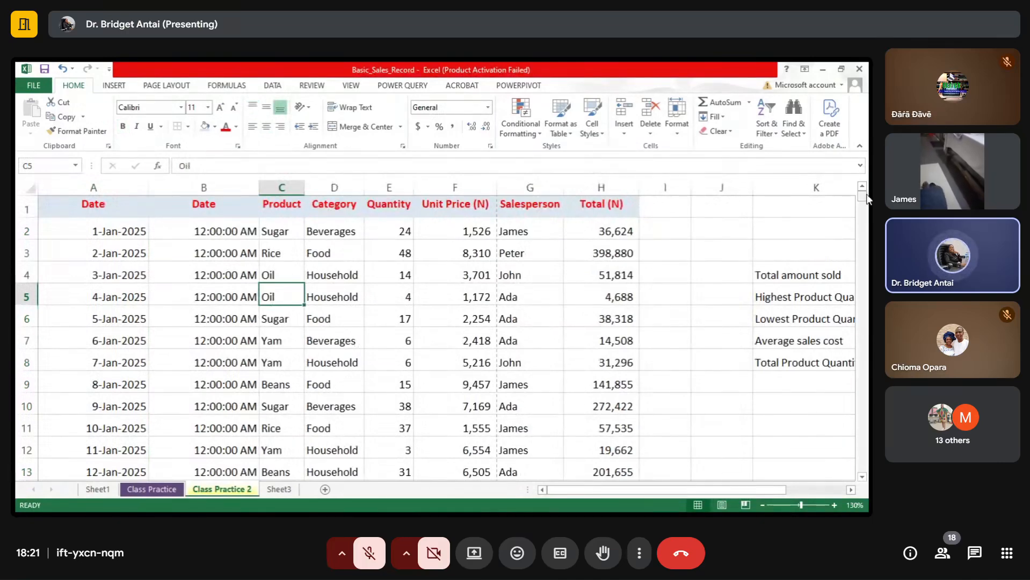
Narrow the two remaining Date columns, B and A, to fit their dates and times more closely
mouse_move(862, 196)
mouse_down()
mouse_move(861, 328)
mouse_move(862, 197)
mouse_up()
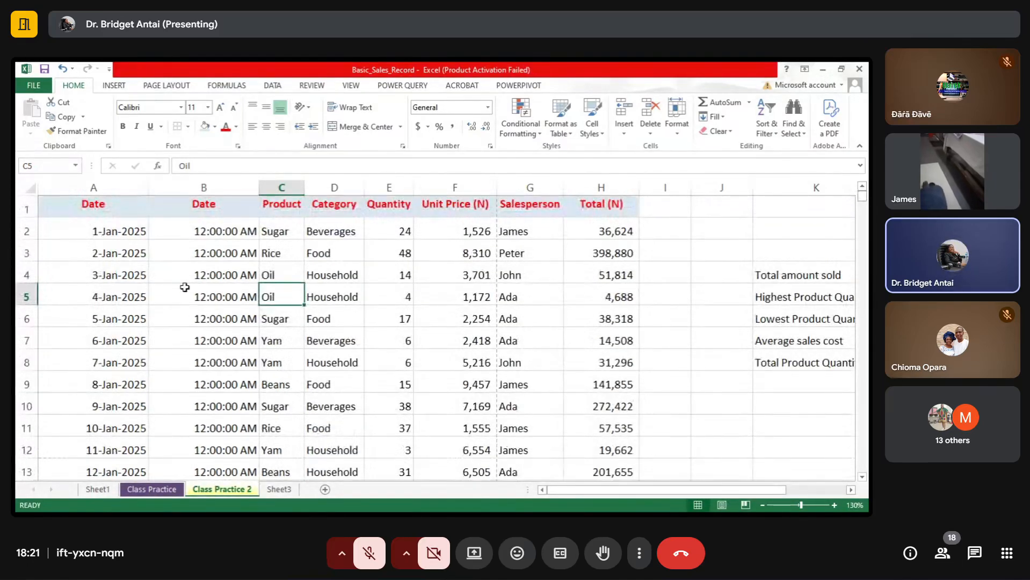
click(261, 209)
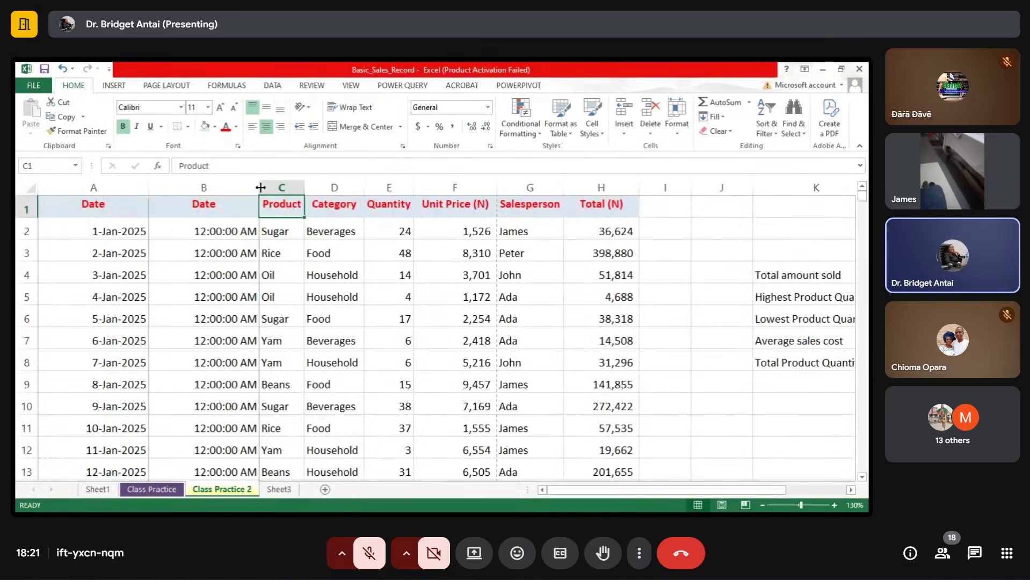
drag(249, 187, 238, 188)
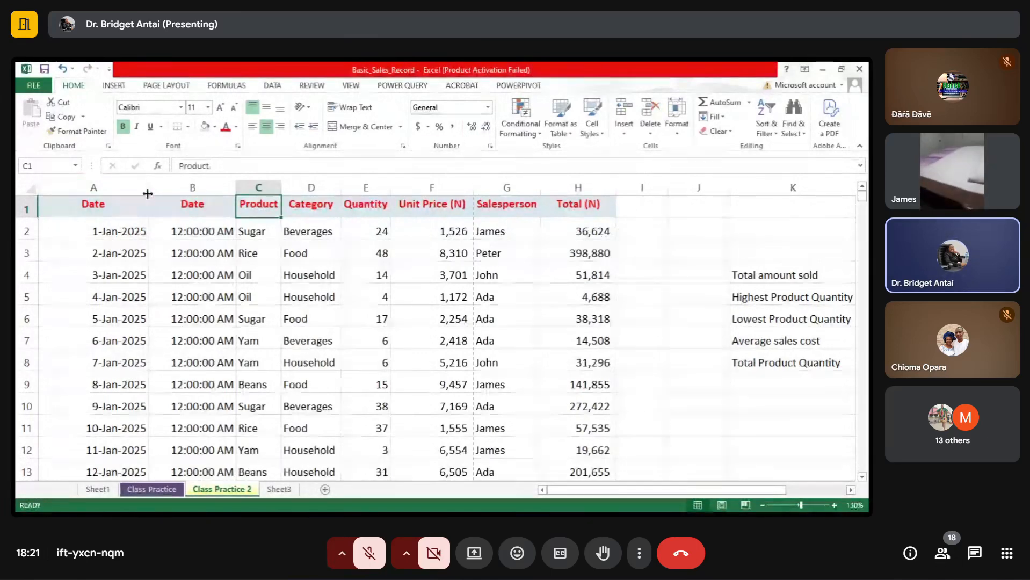
drag(149, 189, 121, 190)
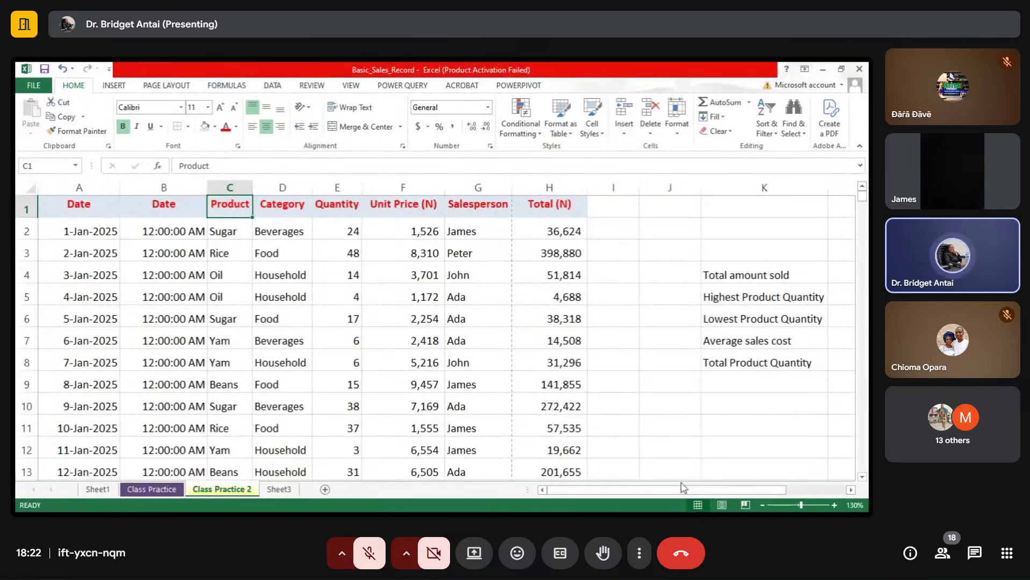
key(alt+Tab)
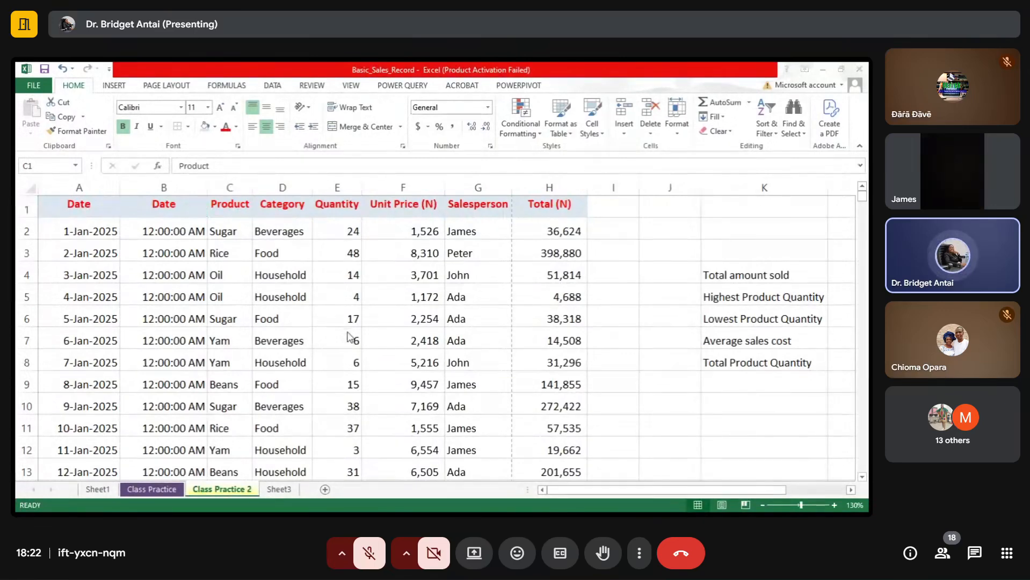
key(XF86AudioLowerVolume)
key(XF86AudioLowerVolume)
key(XF86AudioLowerVolume)
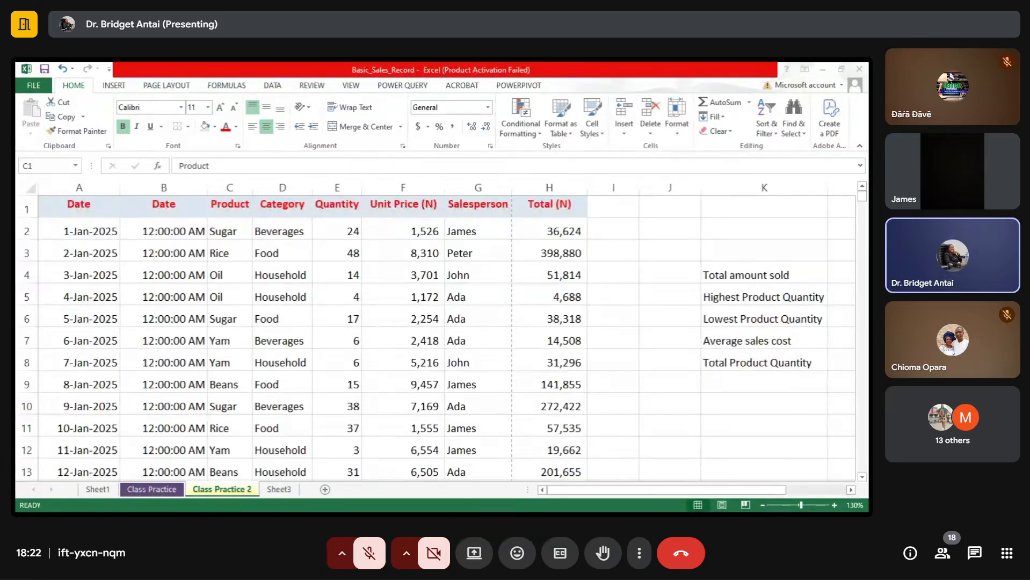
key(XF86AudioLowerVolume)
key(XF86AudioLowerVolume)
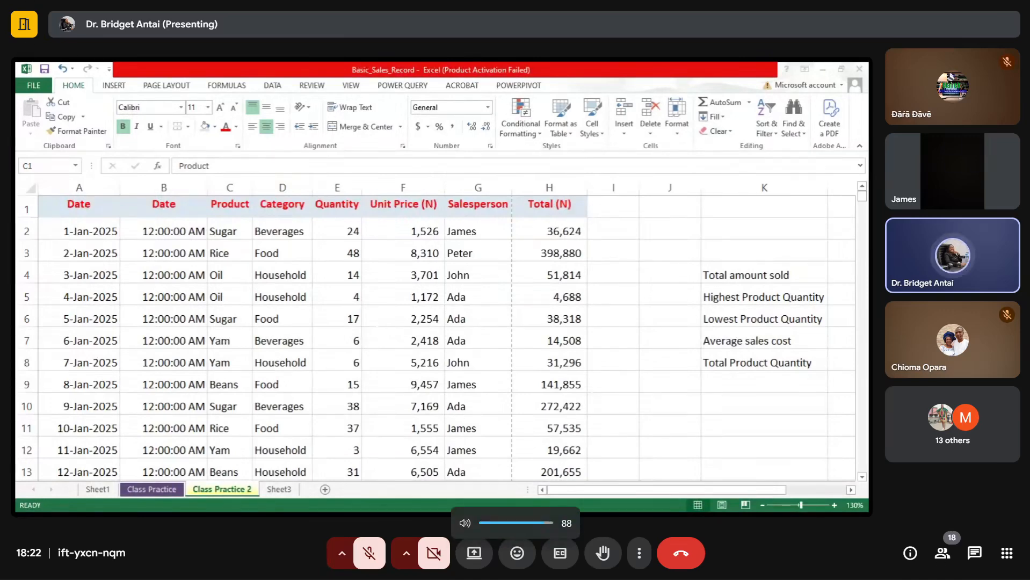
key(alt+Tab)
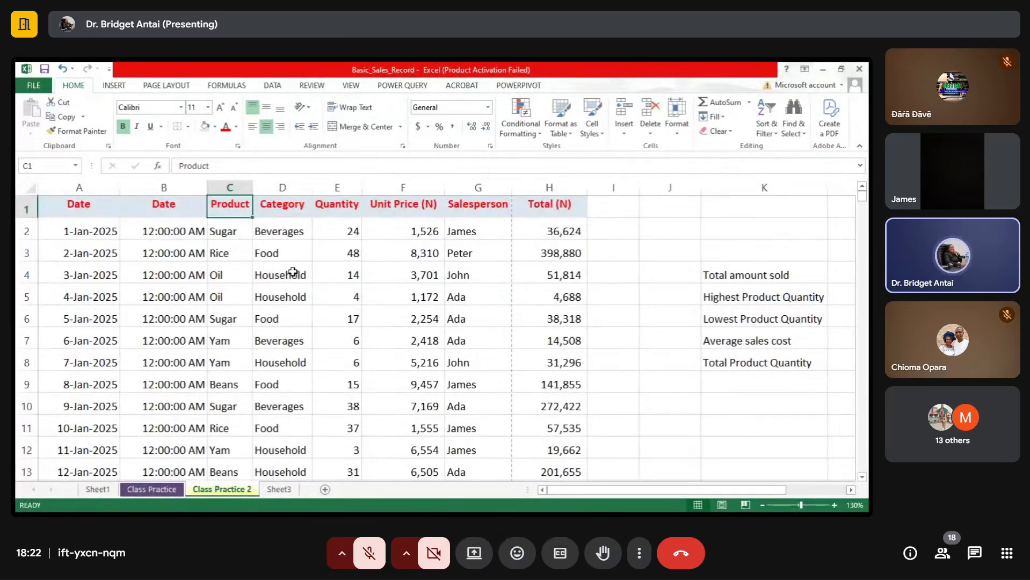
key(XF86AudioLowerVolume)
key(XF86AudioLowerVolume)
key(XF86AudioLowerVolume)
key(XF86AudioLowerVolume)
key(XF86AudioLowerVolume)
key(XF86AudioLowerVolume)
Examine the formula behind the first Total (N) value in H2
click(566, 230)
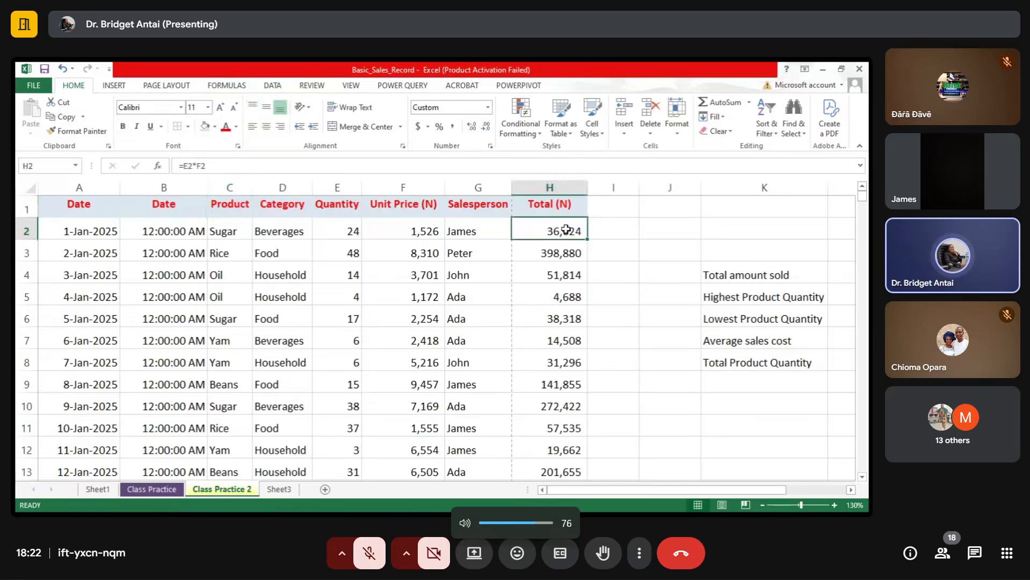
key(XF86AudioLowerVolume)
key(XF86AudioLowerVolume)
key(XF86AudioLowerVolume)
key(XF86AudioLowerVolume)
key(XF86AudioLowerVolume)
key(XF86AudioLowerVolume)
key(XF86AudioLowerVolume)
key(XF86AudioLowerVolume)
key(XF86AudioLowerVolume)
key(XF86AudioLowerVolume)
key(XF86AudioLowerVolume)
key(XF86AudioLowerVolume)
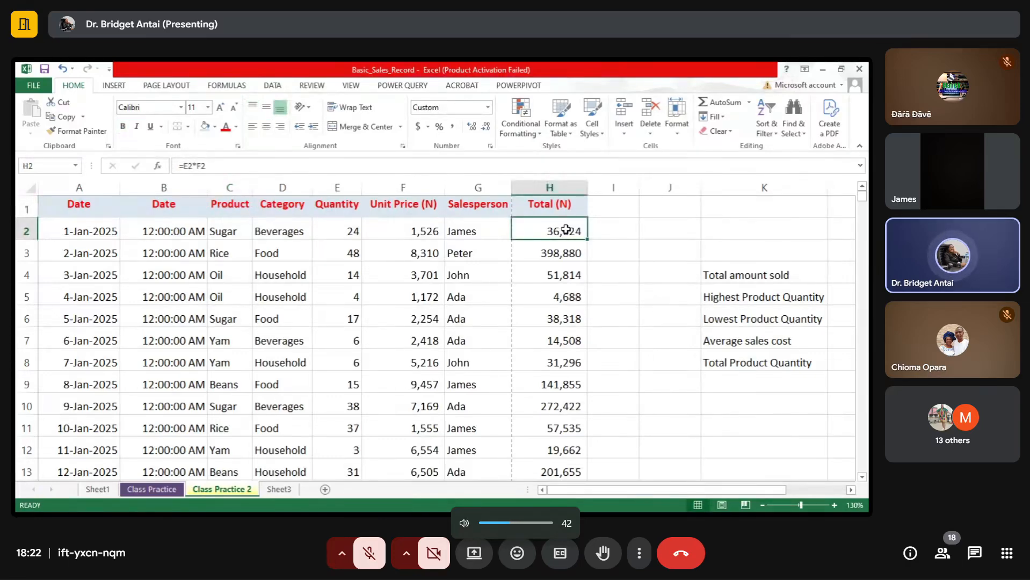
key(XF86AudioRaiseVolume)
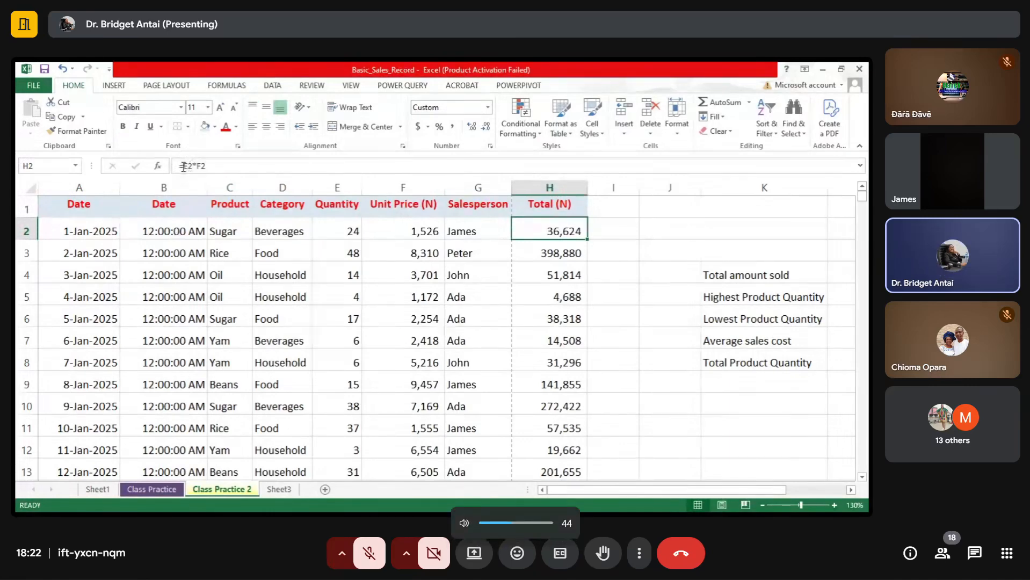
key(XF86AudioRaiseVolume)
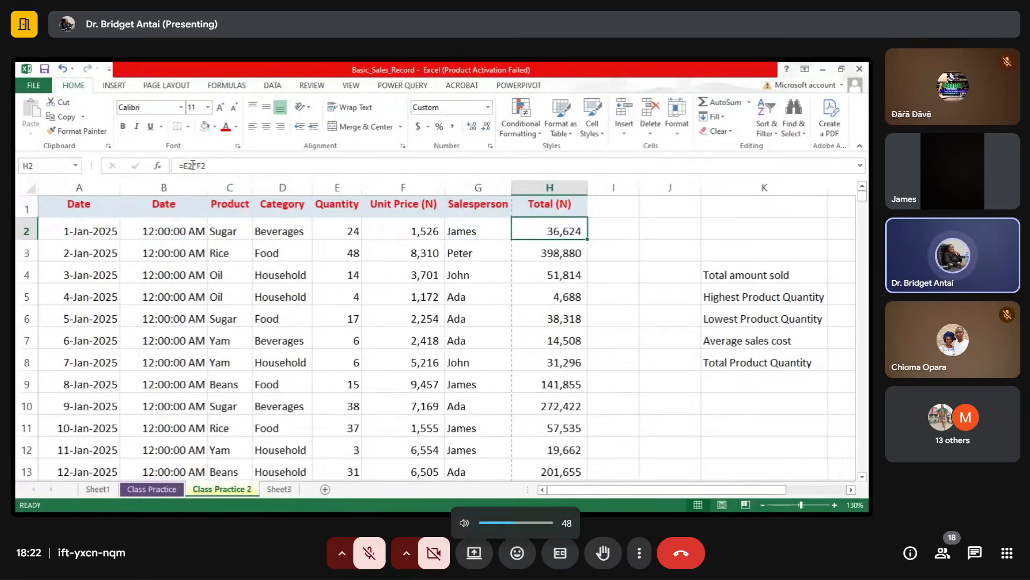
key(XF86AudioRaiseVolume)
key(XF86AudioRaiseVolume)
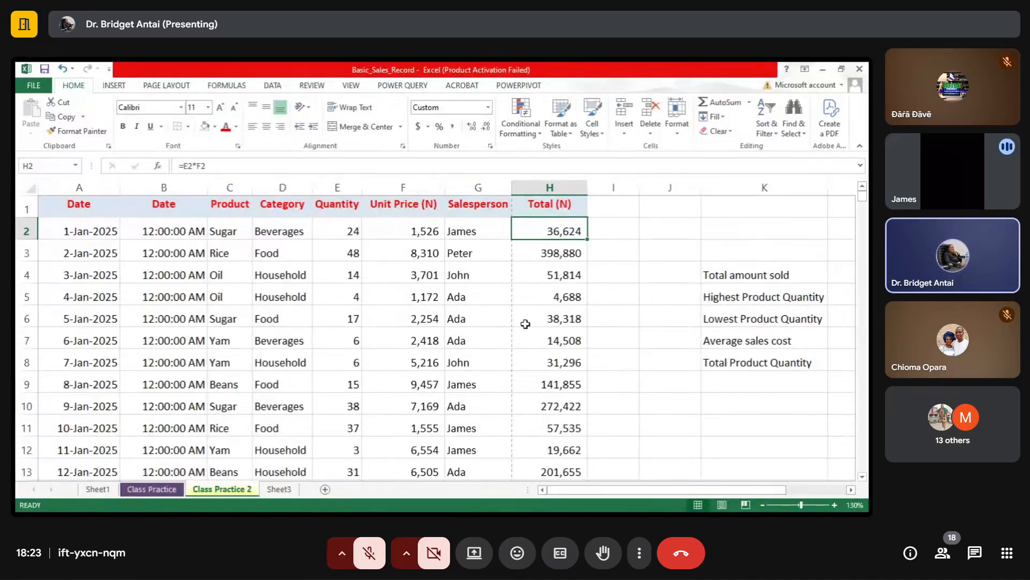
click(599, 475)
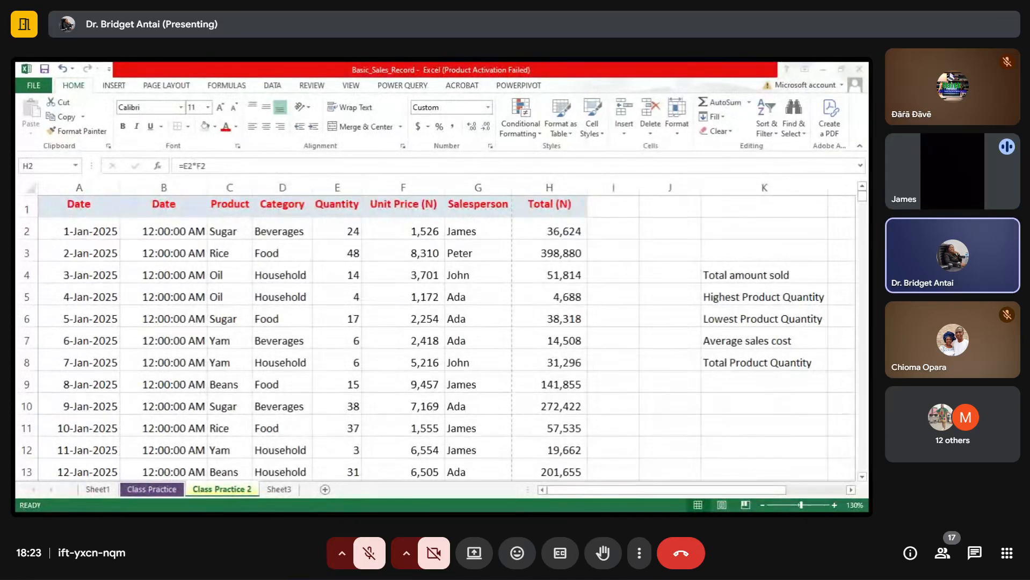
click(583, 516)
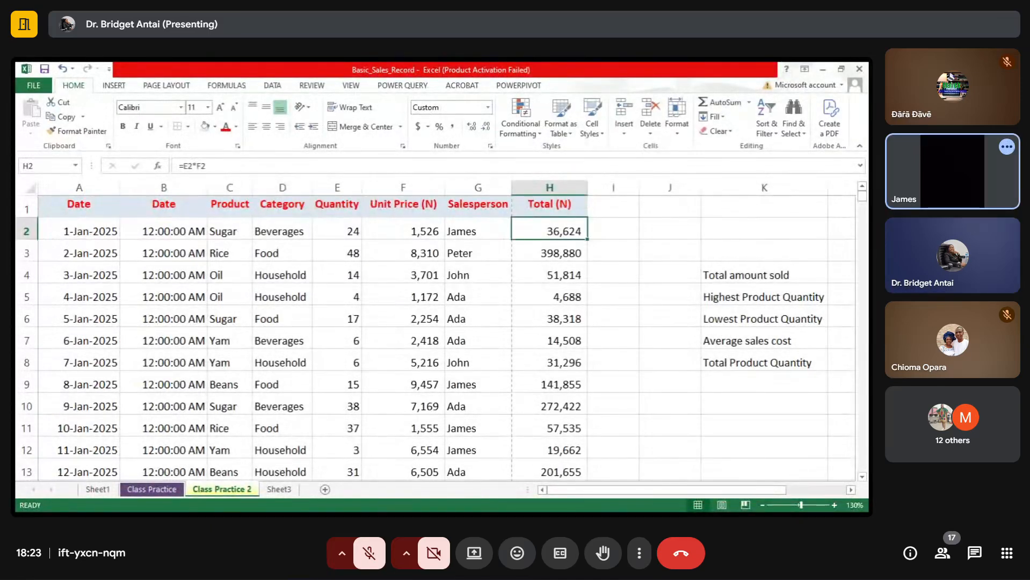
click(629, 515)
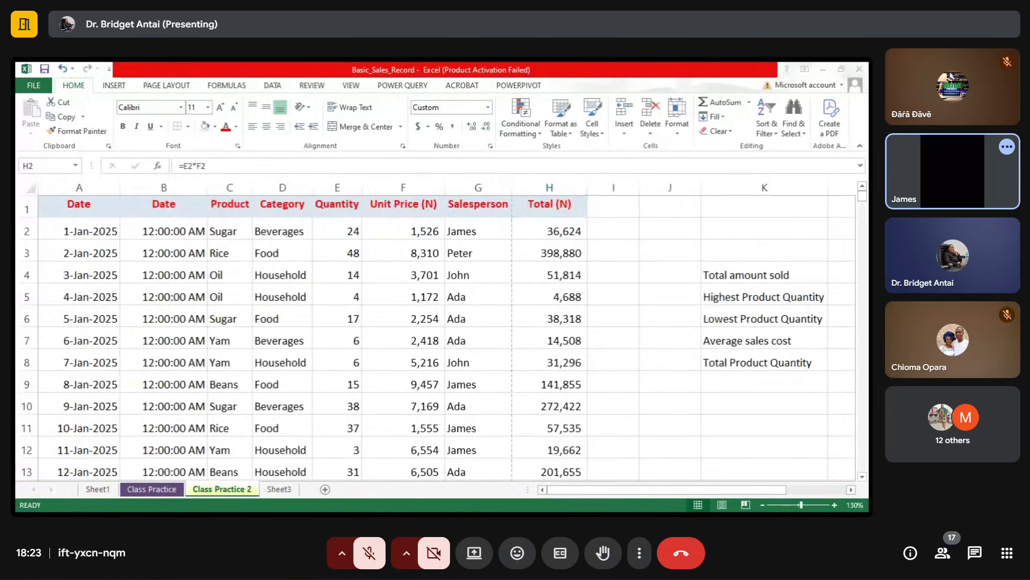
click(615, 477)
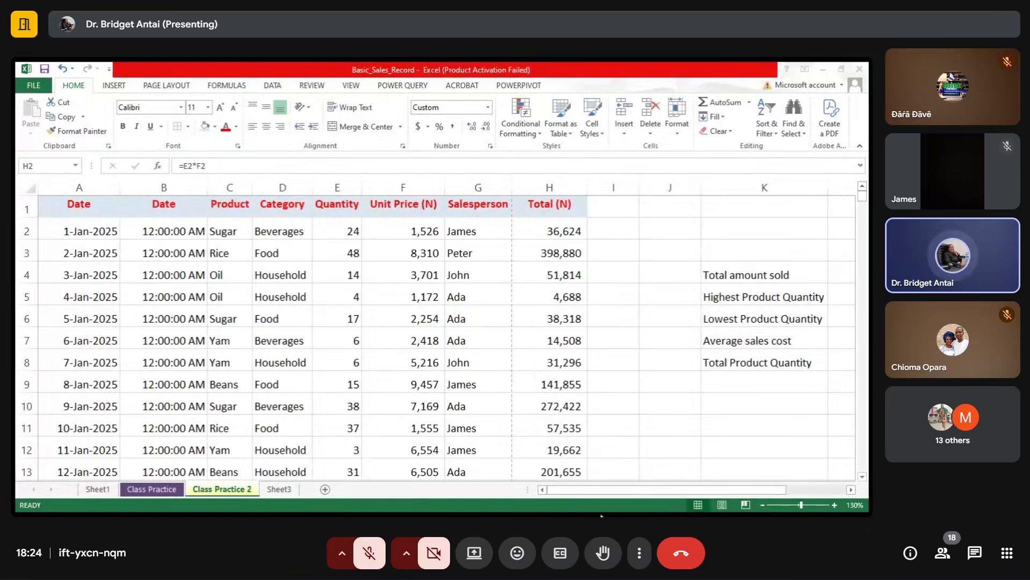
click(610, 487)
key(alt+Tab)
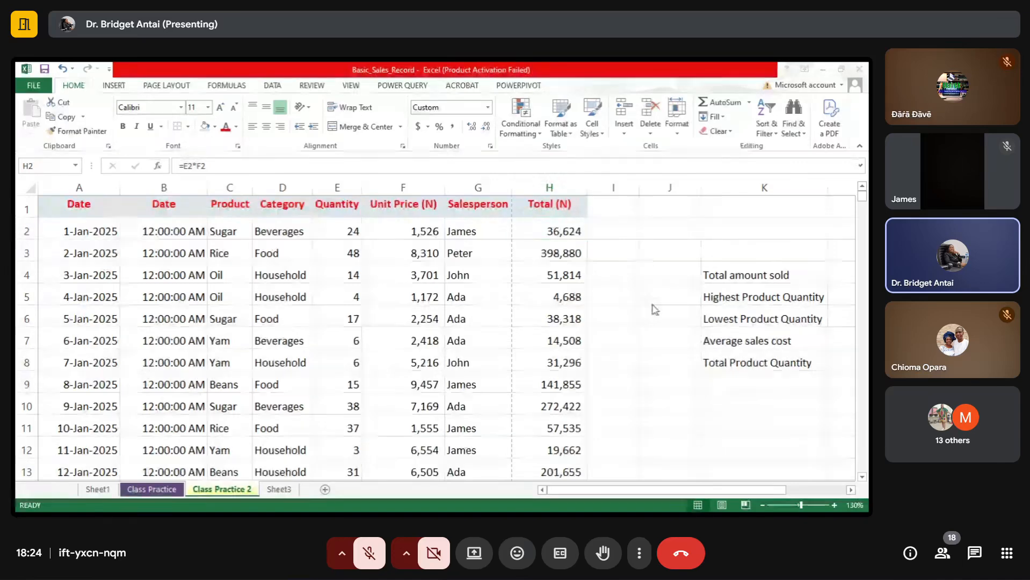
On Sheet3, correct the misspelled label in B3 to read "Relative References"
click(284, 491)
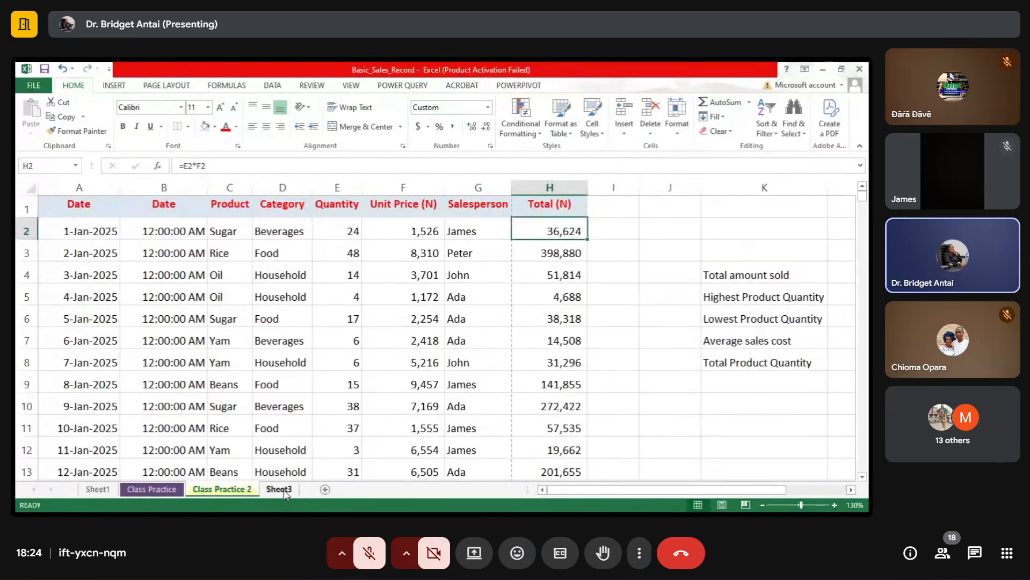
click(284, 490)
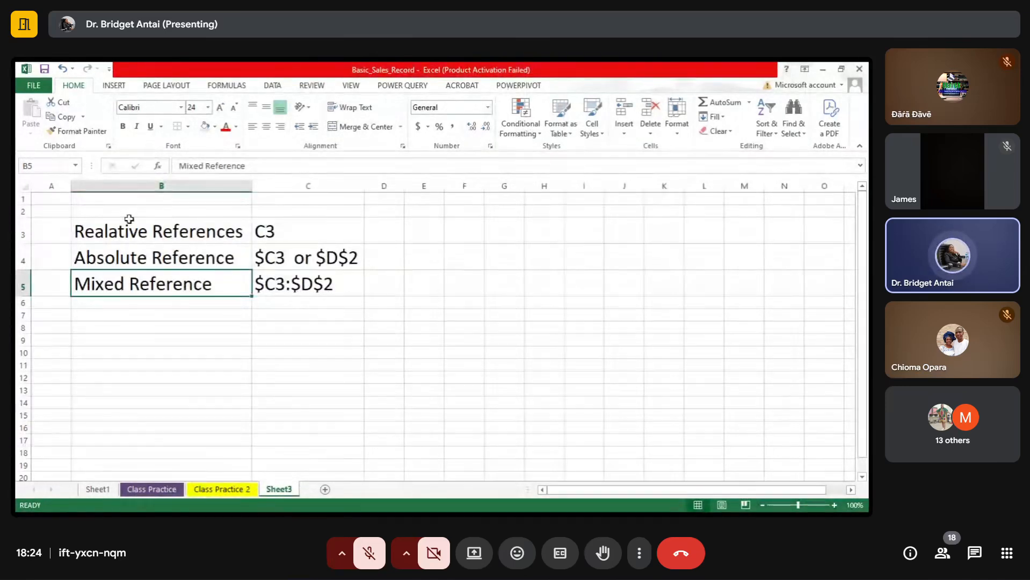
click(103, 234)
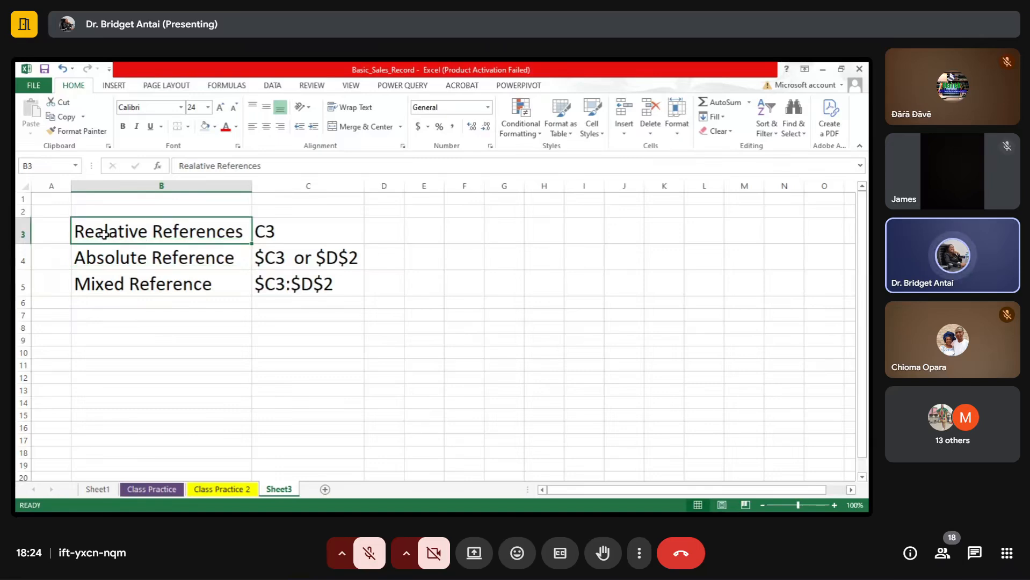
click(193, 166)
key(BackSpace)
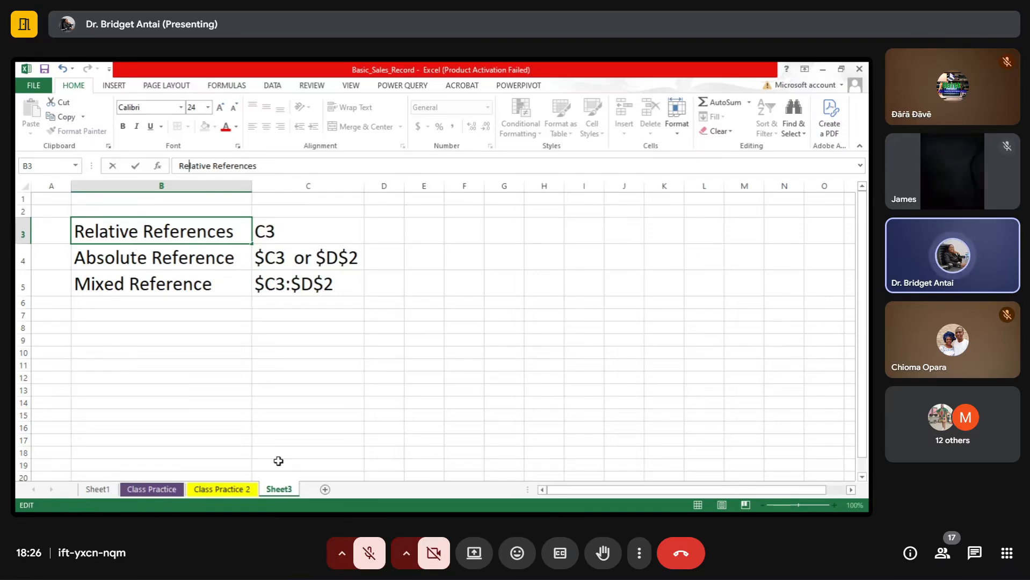
On the Class Practice 2 sheet, delete the empty column J in front of the summary labels
click(236, 490)
click(851, 489)
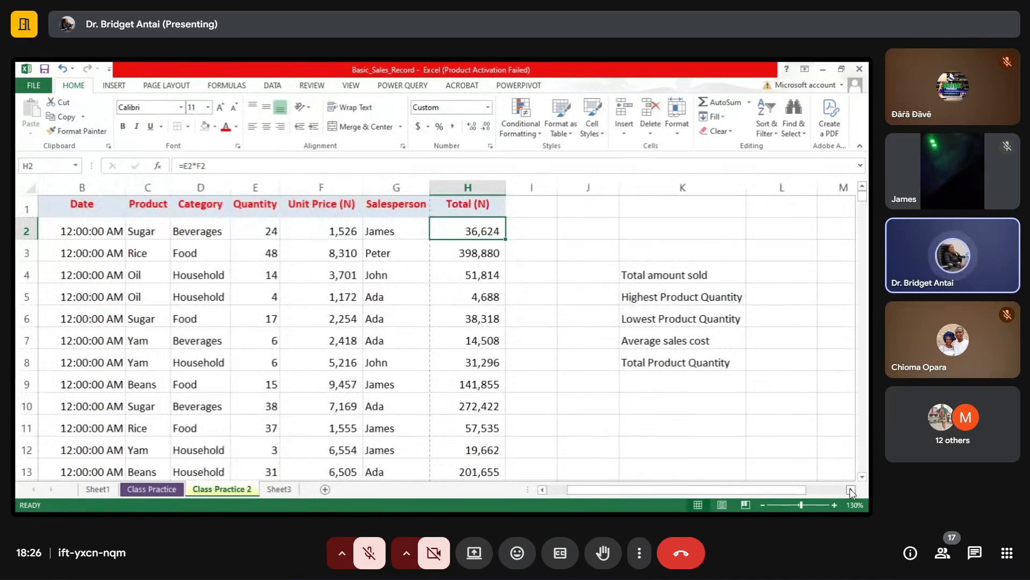
click(590, 187)
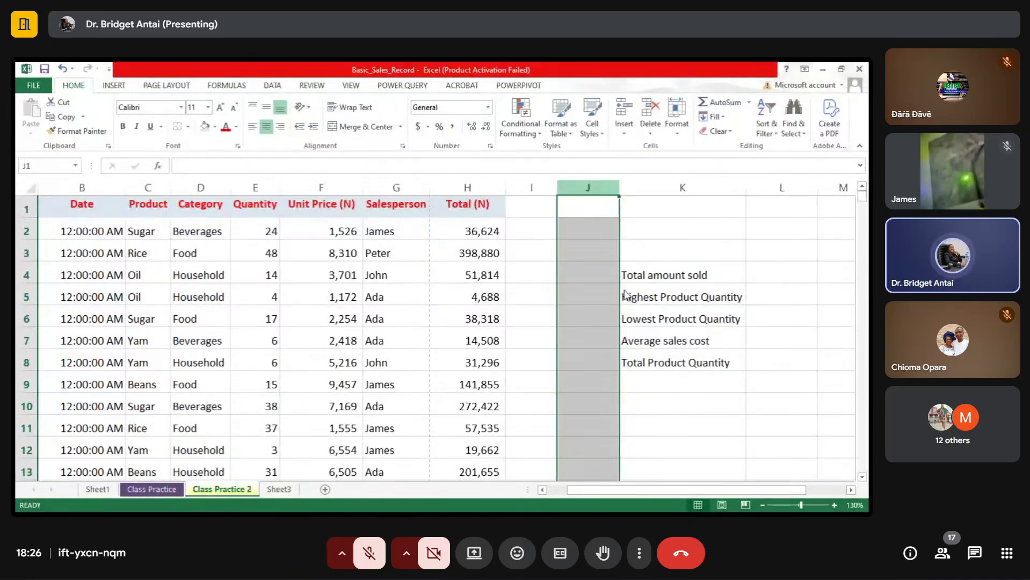
key(ctrl+minus)
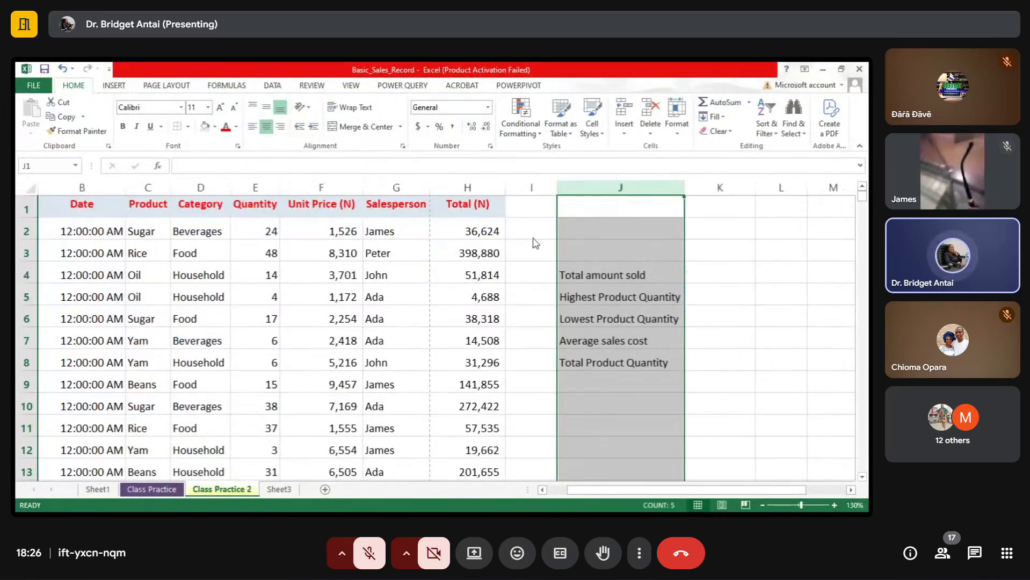
key(alt+Tab)
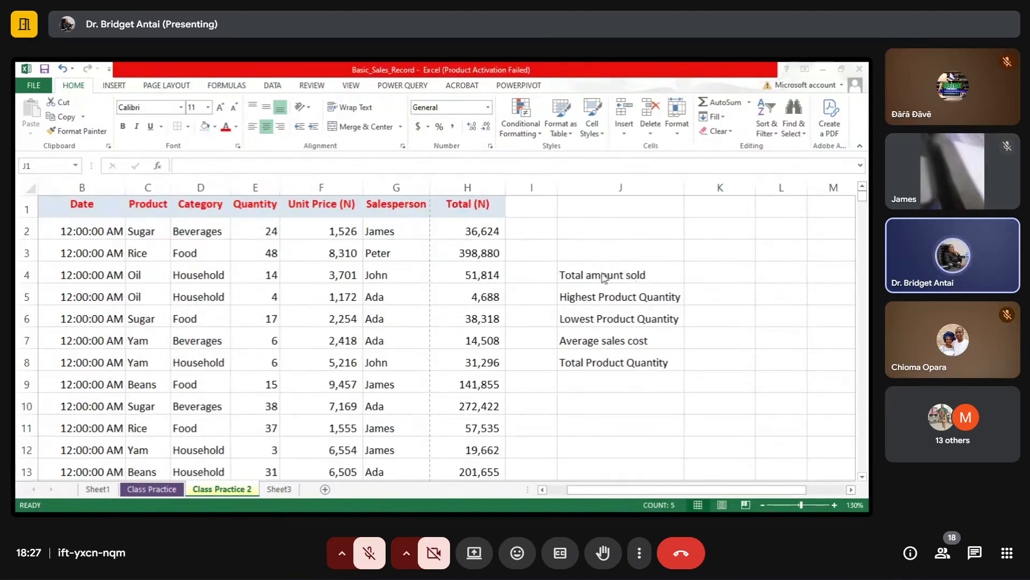
key(ctrl+space)
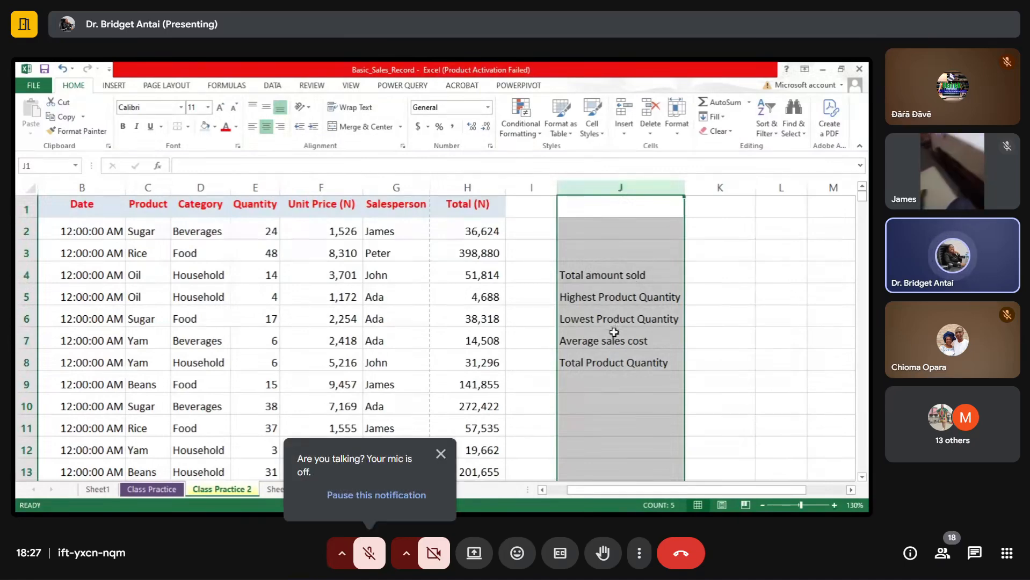
Make the summary labels in J4:J8 bold at font size 14 and autofit column J to them
click(611, 355)
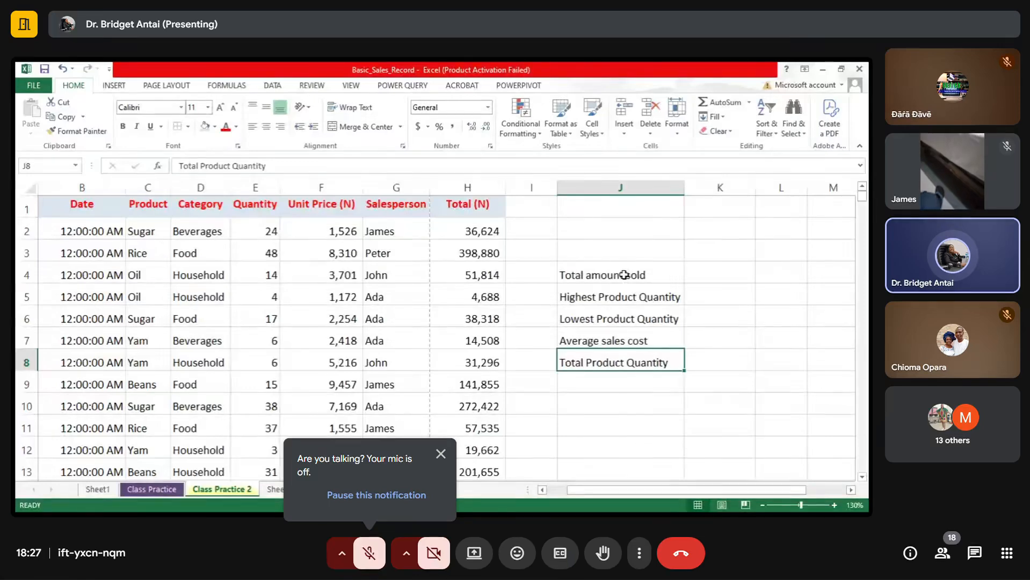
drag(611, 271, 609, 358)
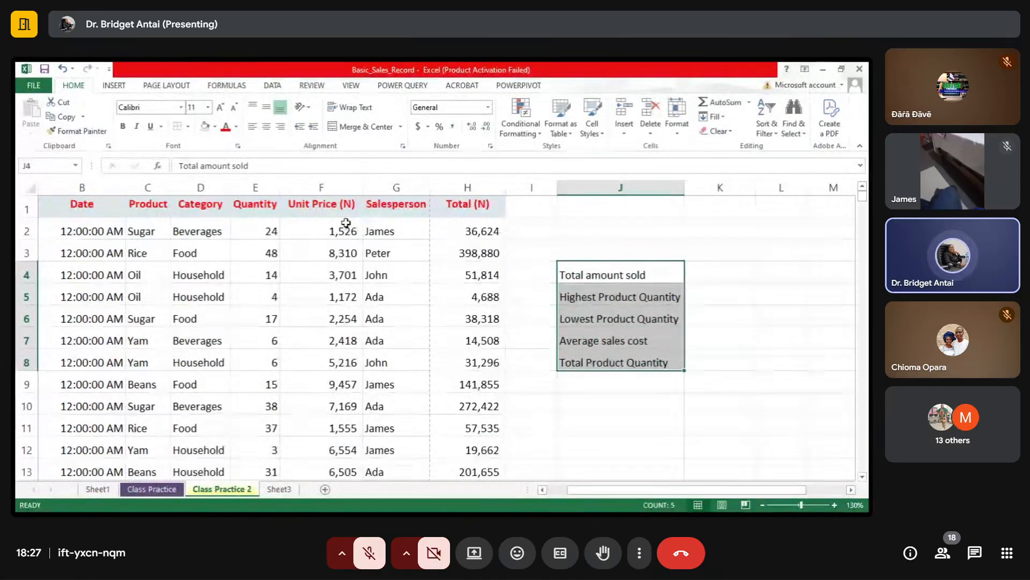
click(123, 128)
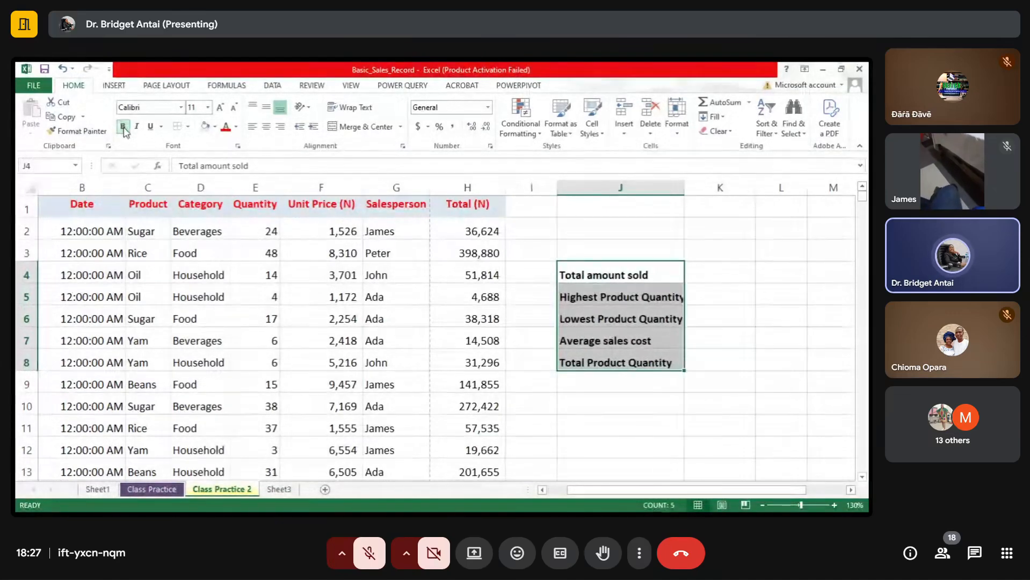
click(209, 109)
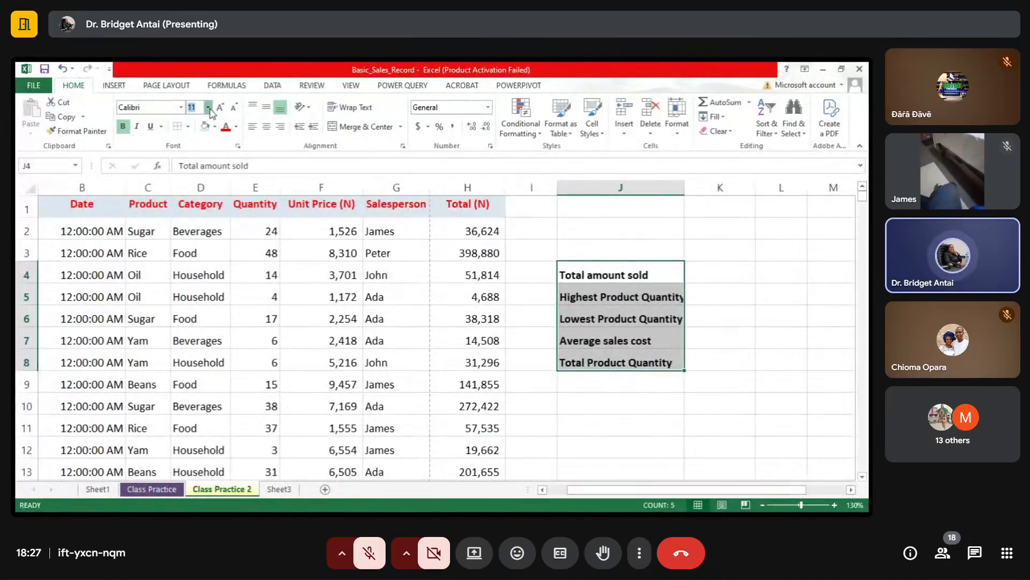
click(198, 185)
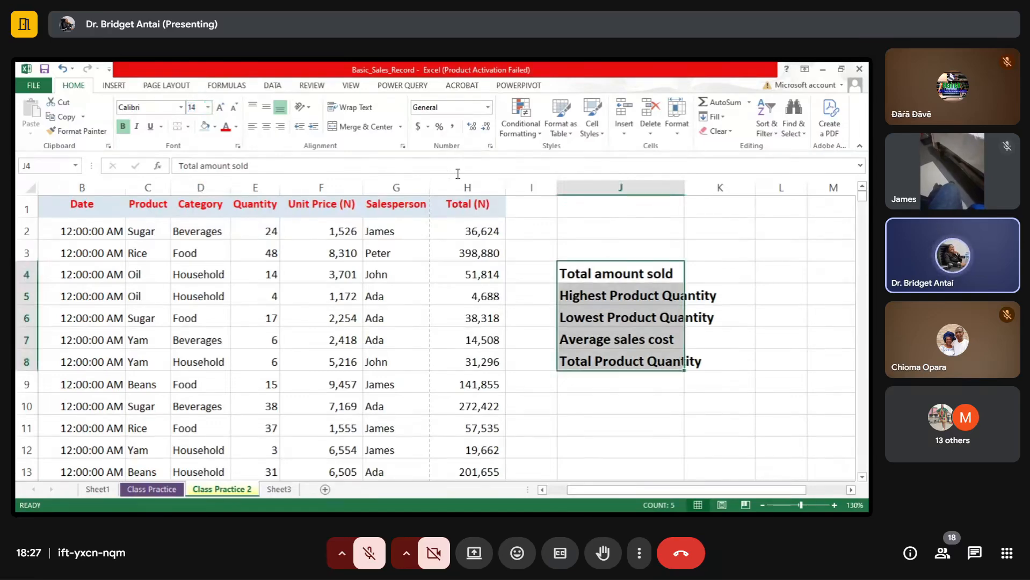
double_click(685, 188)
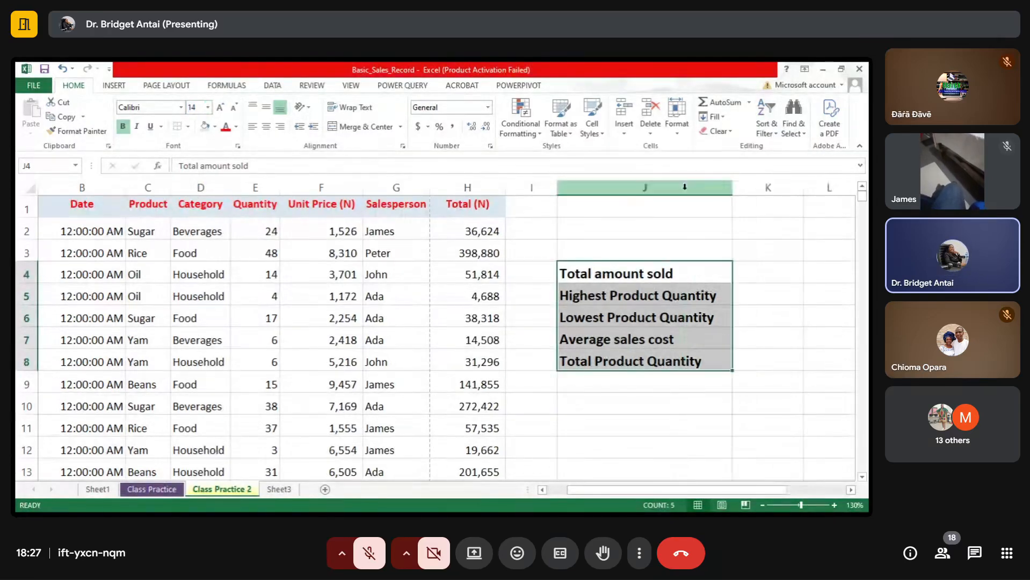
click(851, 490)
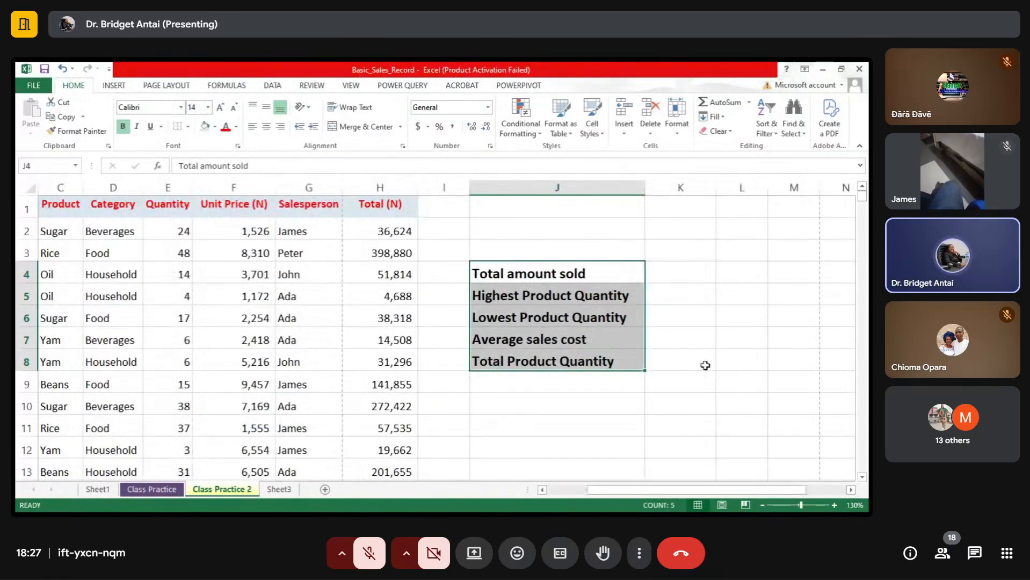
click(686, 273)
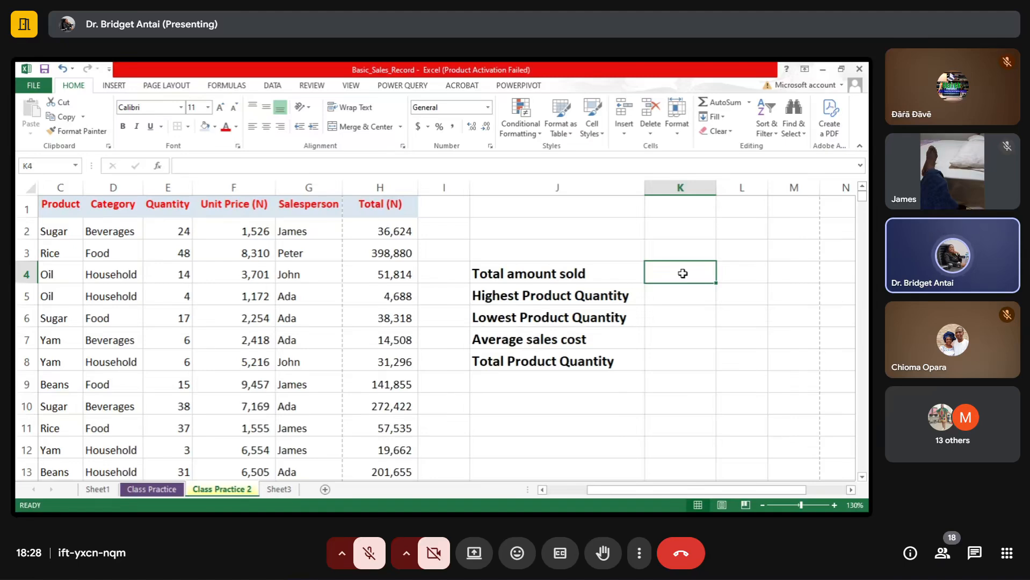
text(=)
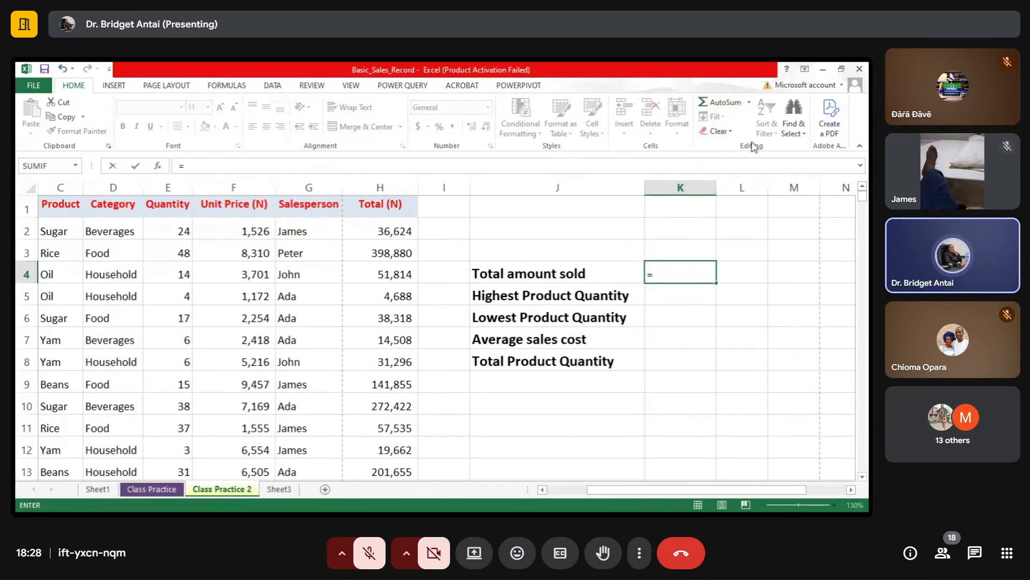
click(737, 118)
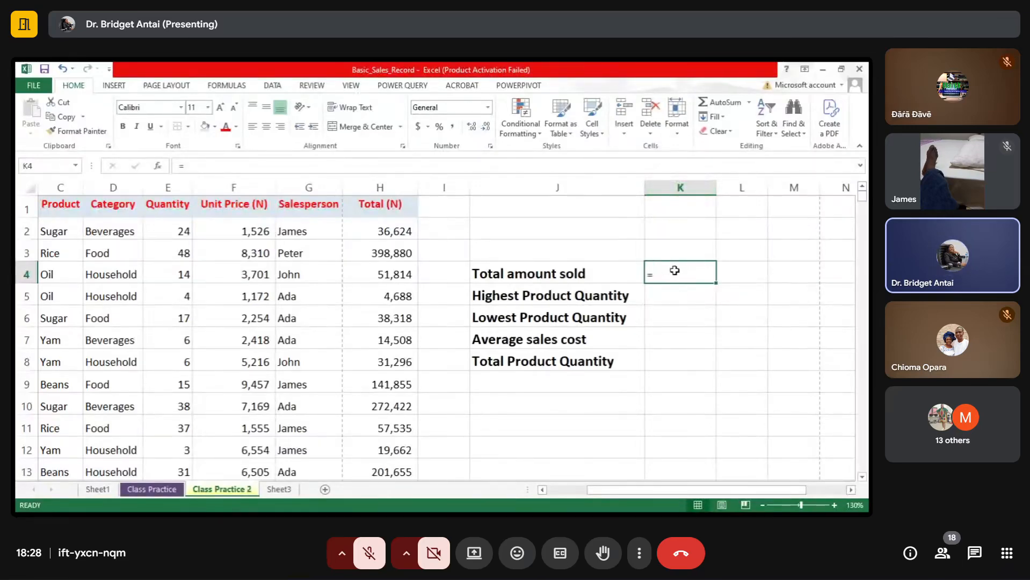
key(BackSpace)
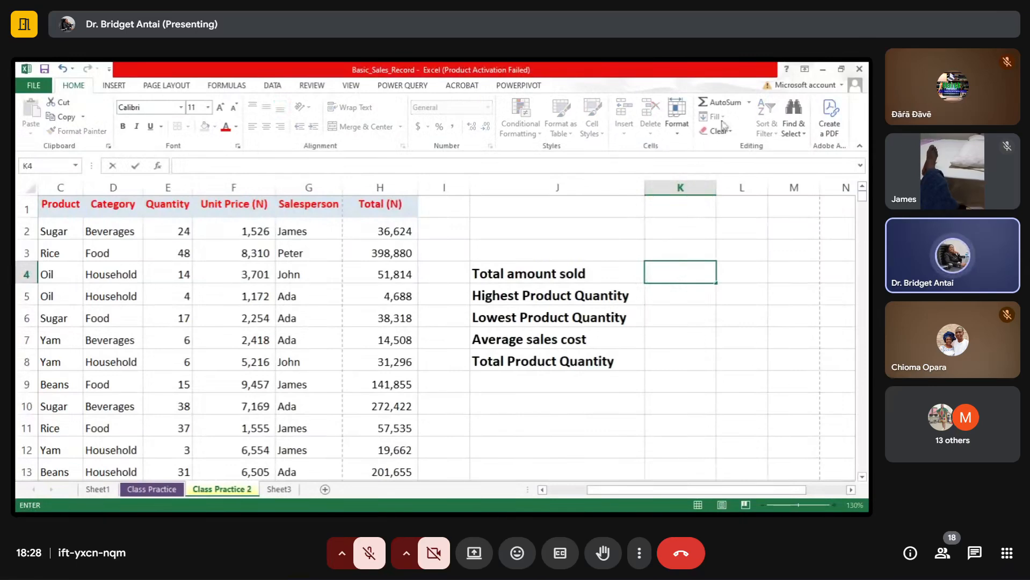
click(749, 273)
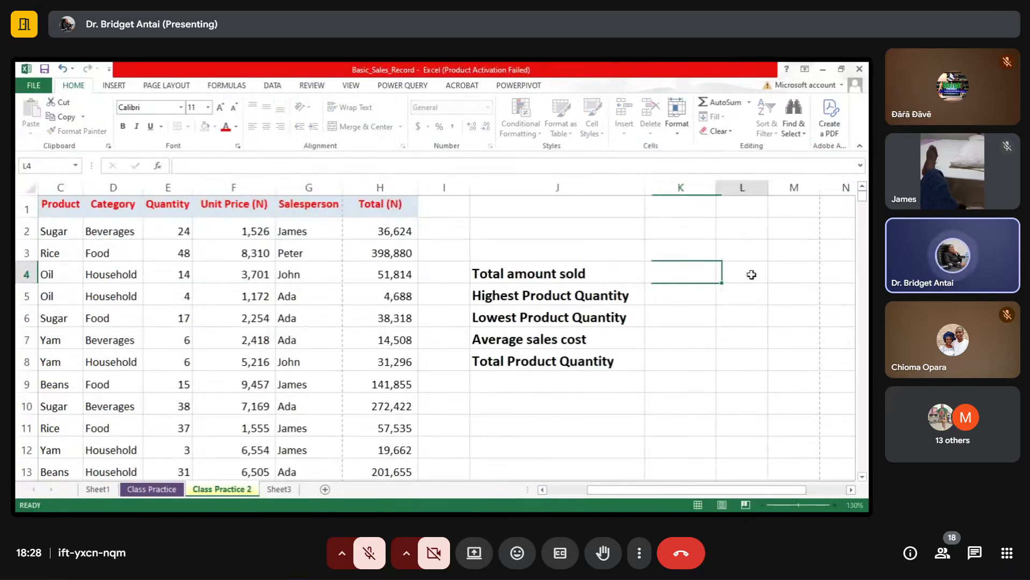
Calculate the total amount sold in K4 with AutoSum over the Total (N) values, =SUM(H2:H1201)
click(687, 274)
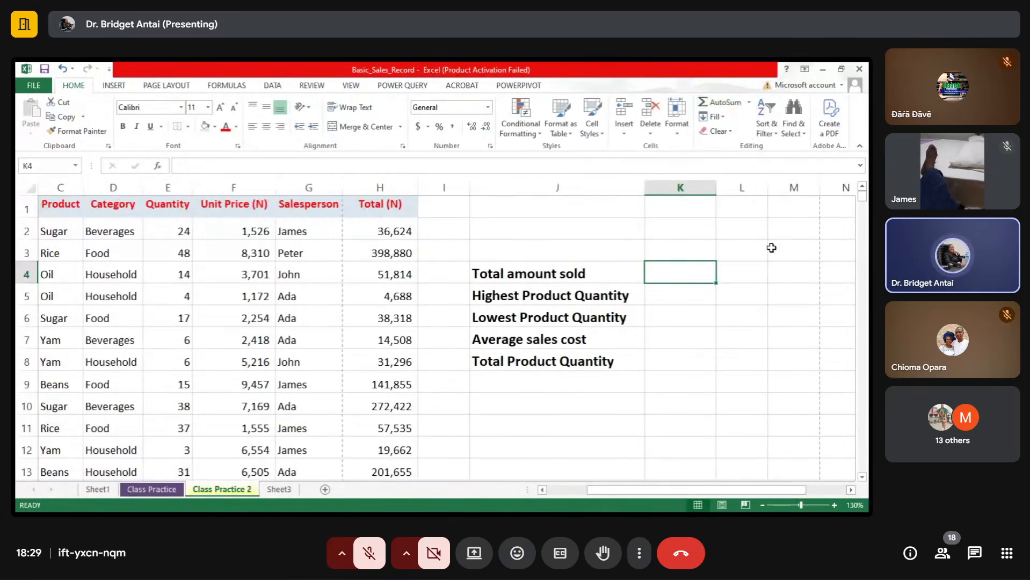
click(727, 108)
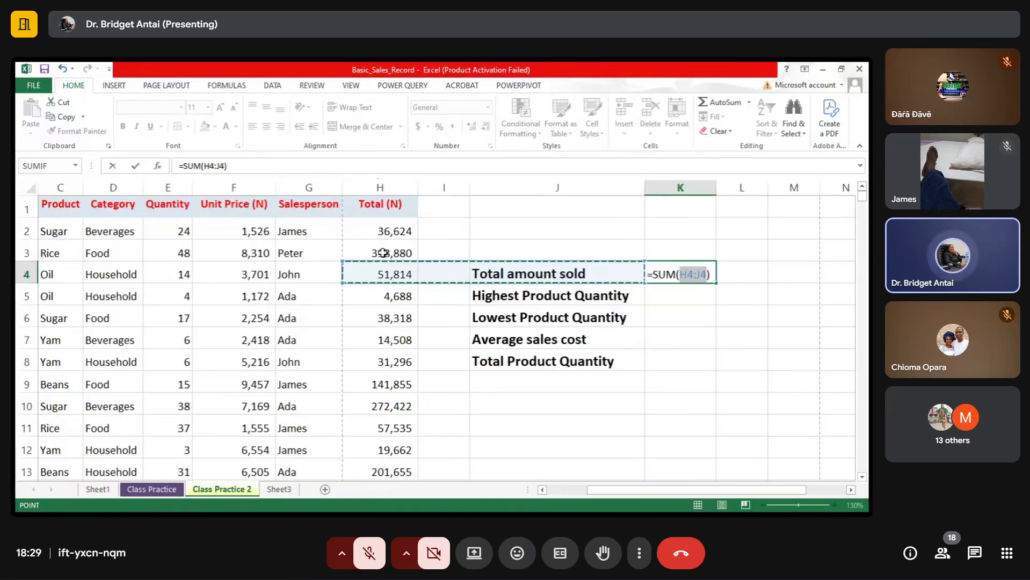
click(401, 230)
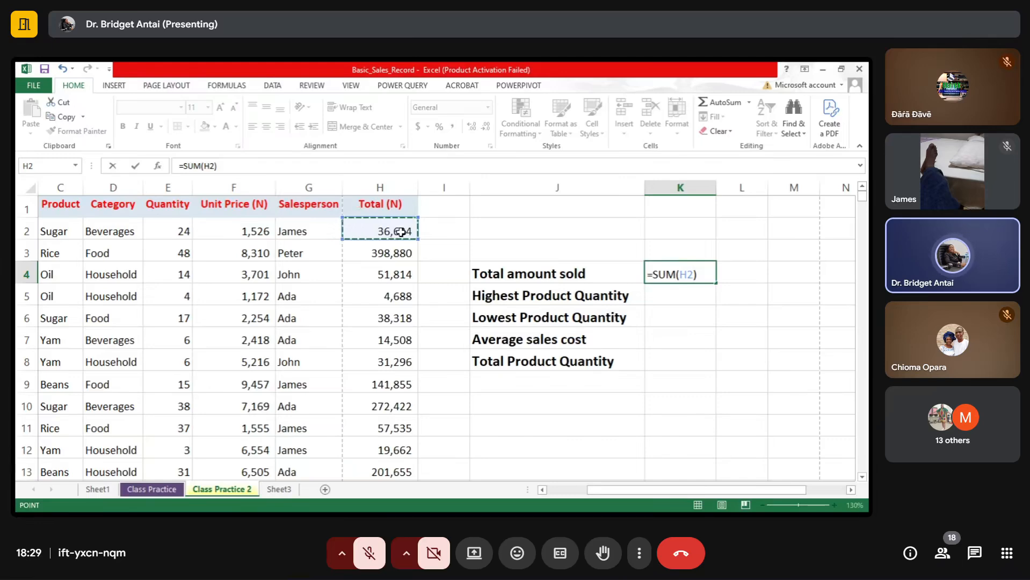
key(ctrl+Down)
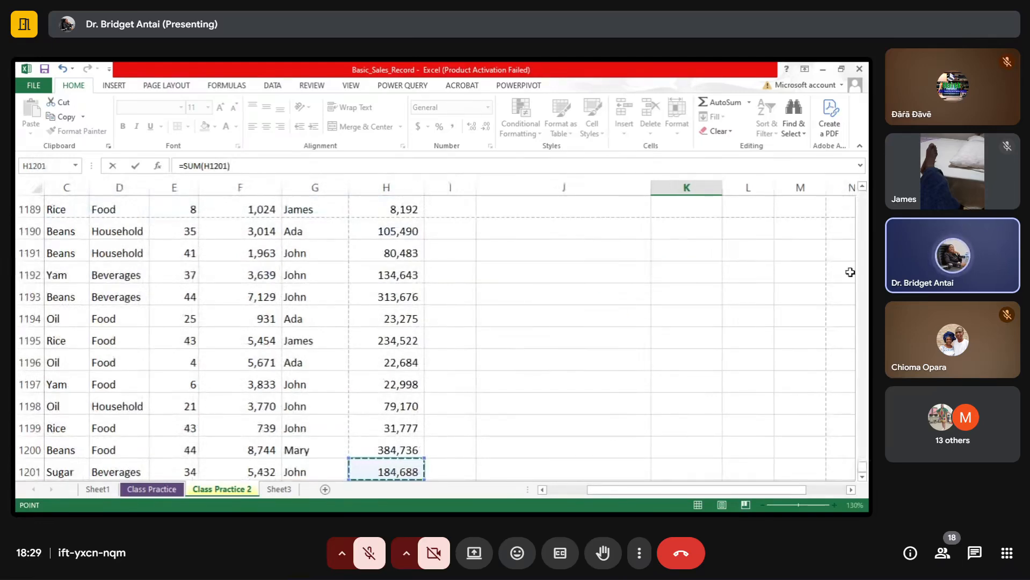
key(ctrl+Up)
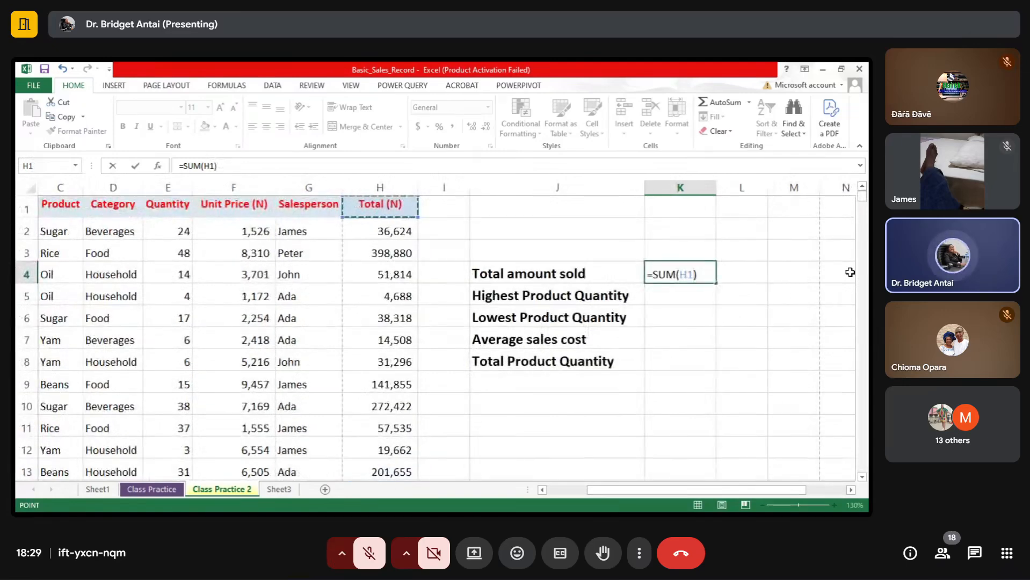
click(396, 231)
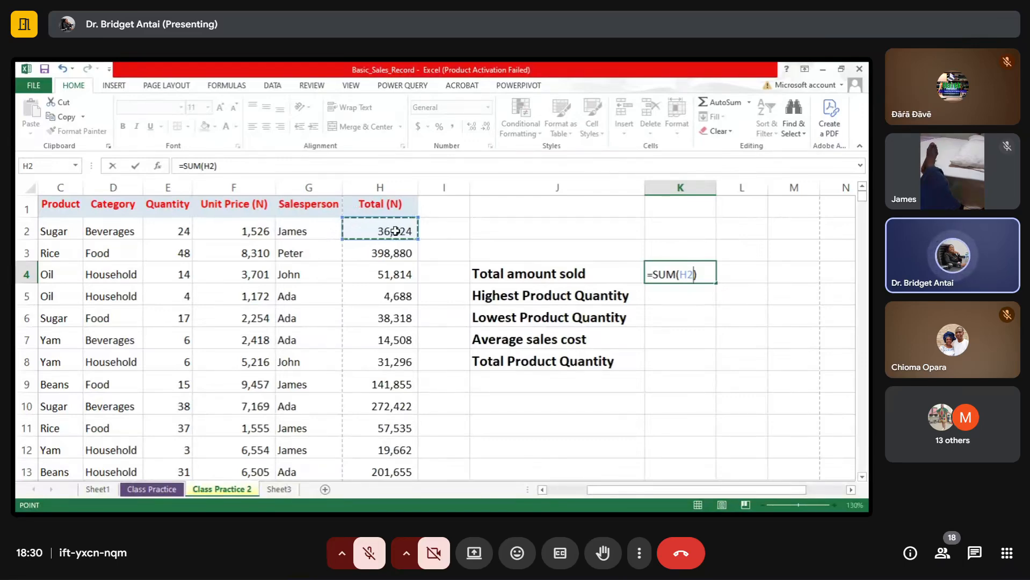
key(ctrl+shift+Down)
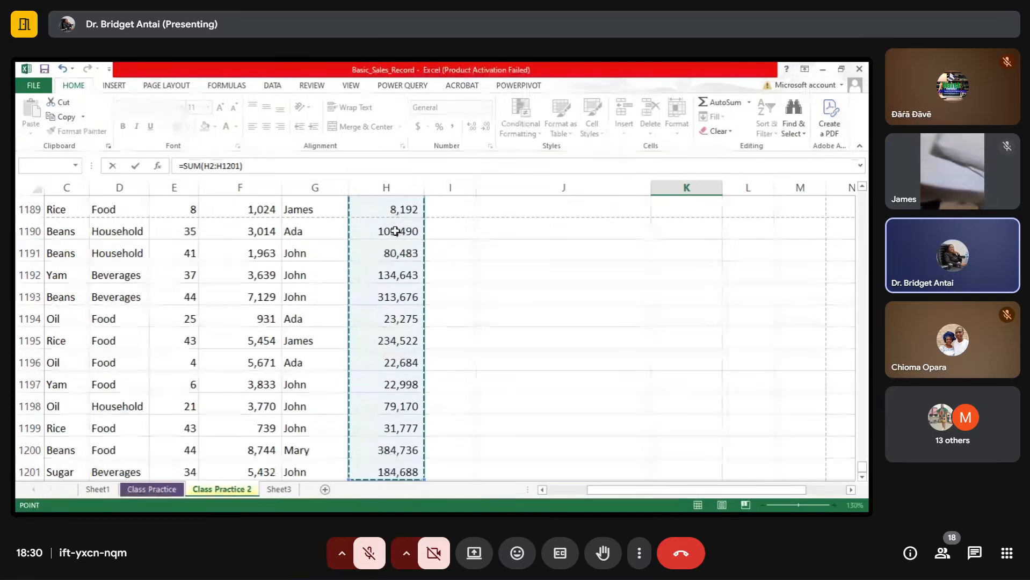
key(Escape)
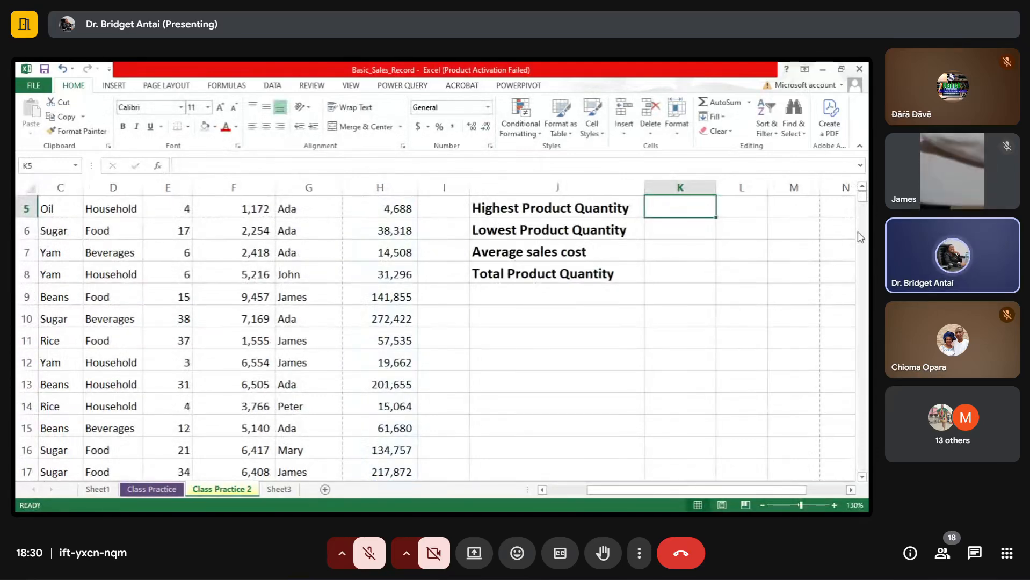
Widen column K so that the total amount sold fits in its cell
click(862, 186)
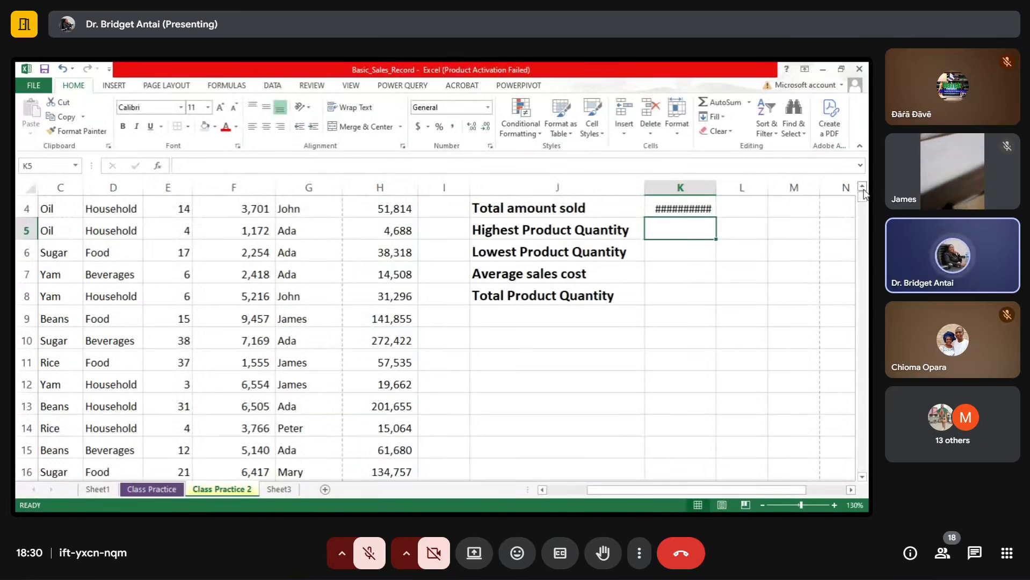
click(863, 190)
click(864, 190)
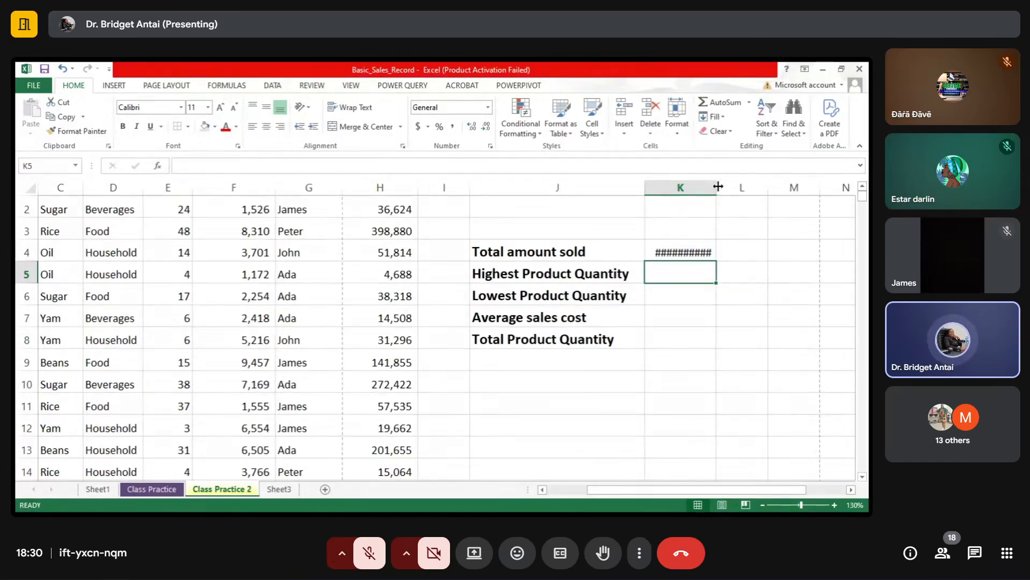
drag(717, 186, 756, 188)
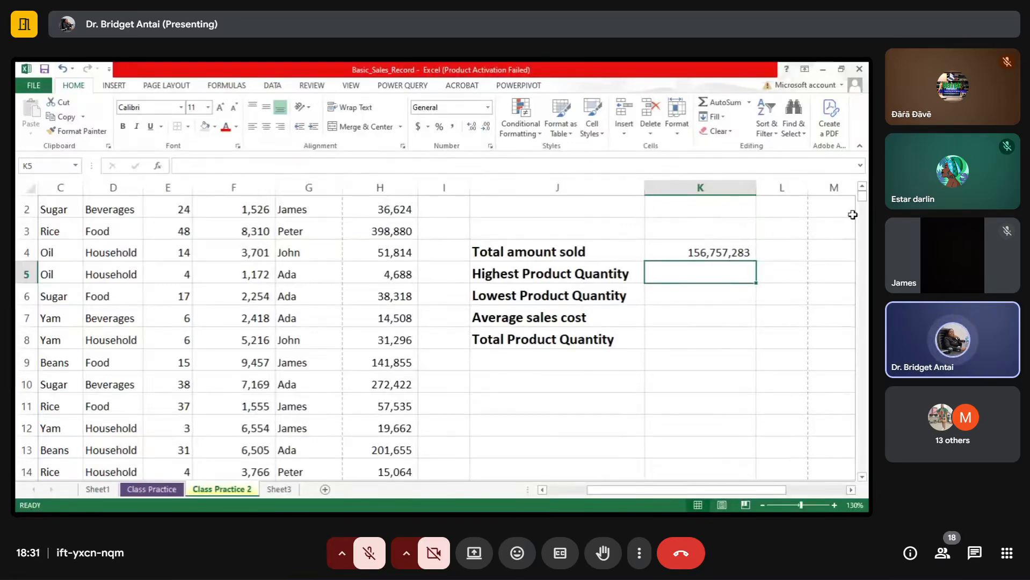
click(863, 187)
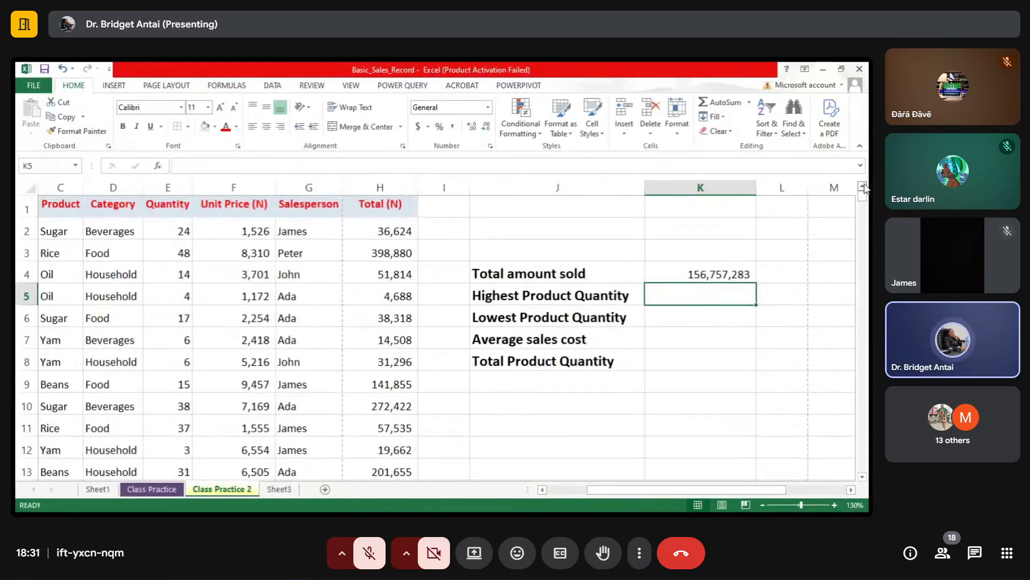
Clear the SUM formula from the Total amount sold cell K4
click(709, 276)
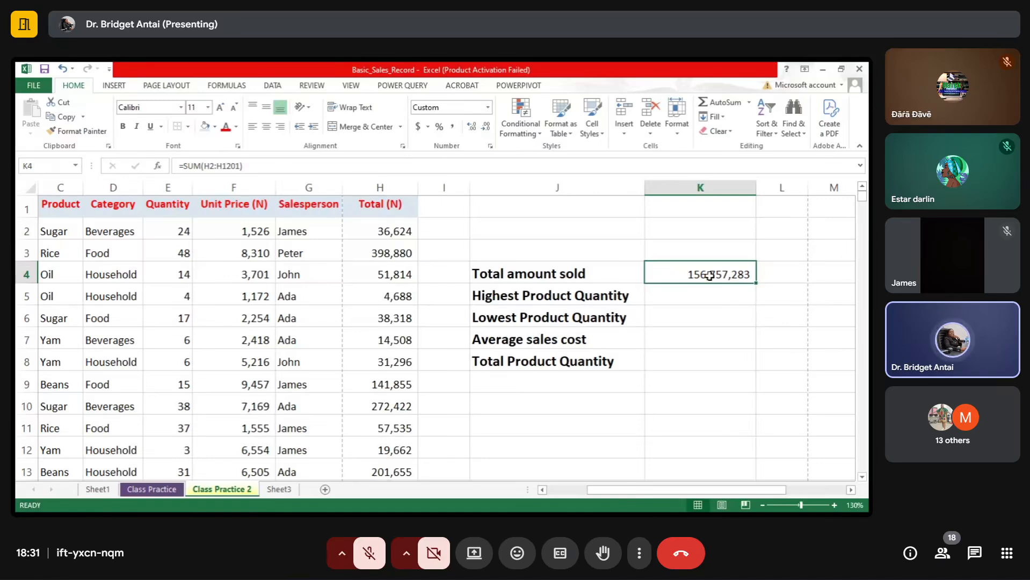
key(Delete)
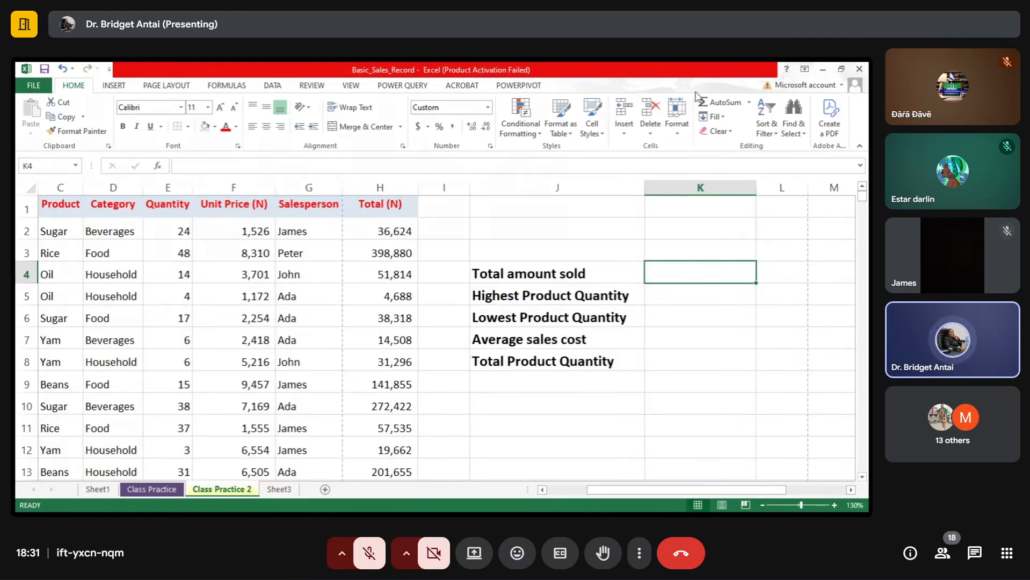
Calculate the total amount sold in K4 with AutoSum over the Total (N) values, =SUM(H2:H1201)
click(722, 102)
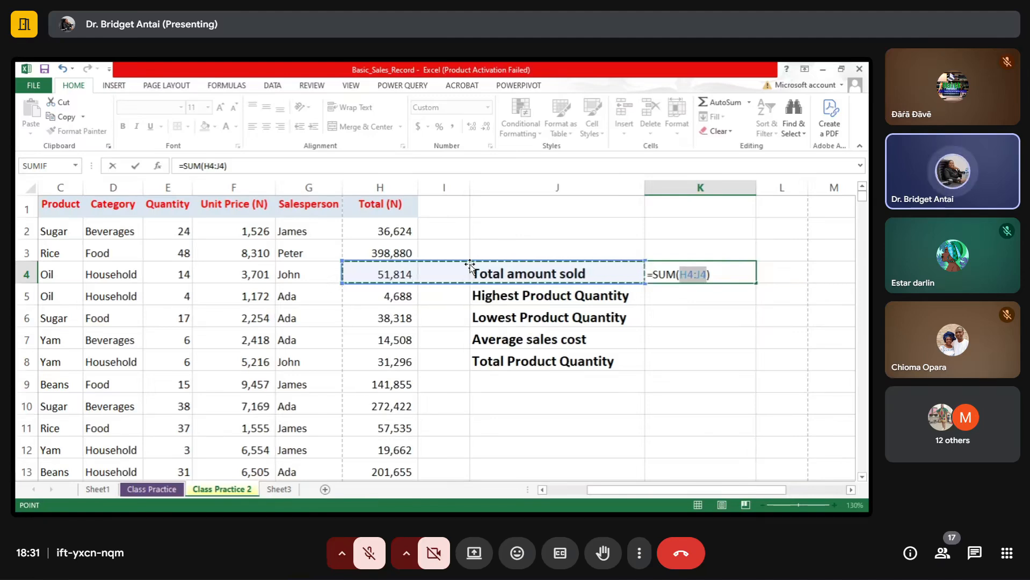
click(389, 231)
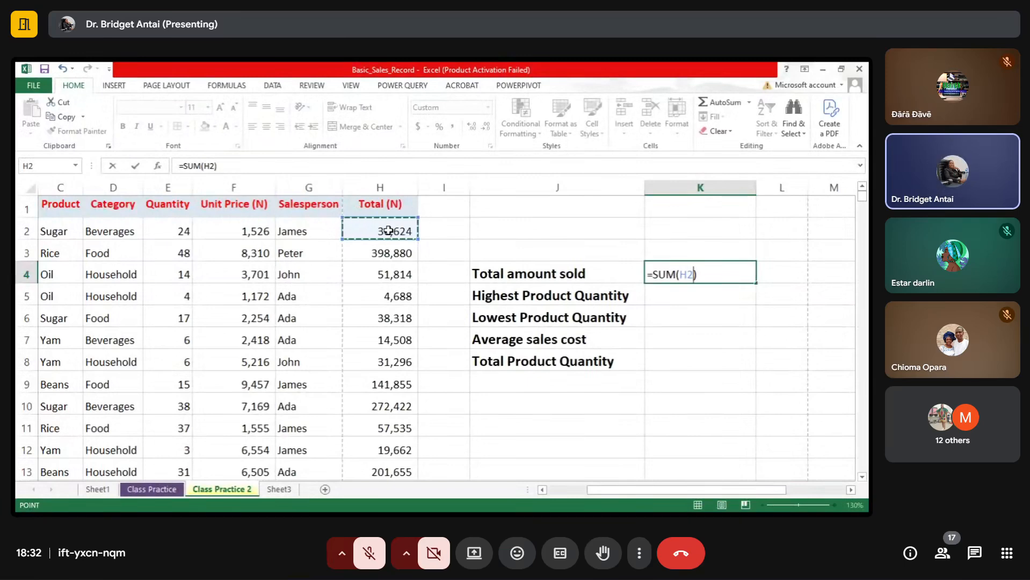
key(ctrl+shift+Down)
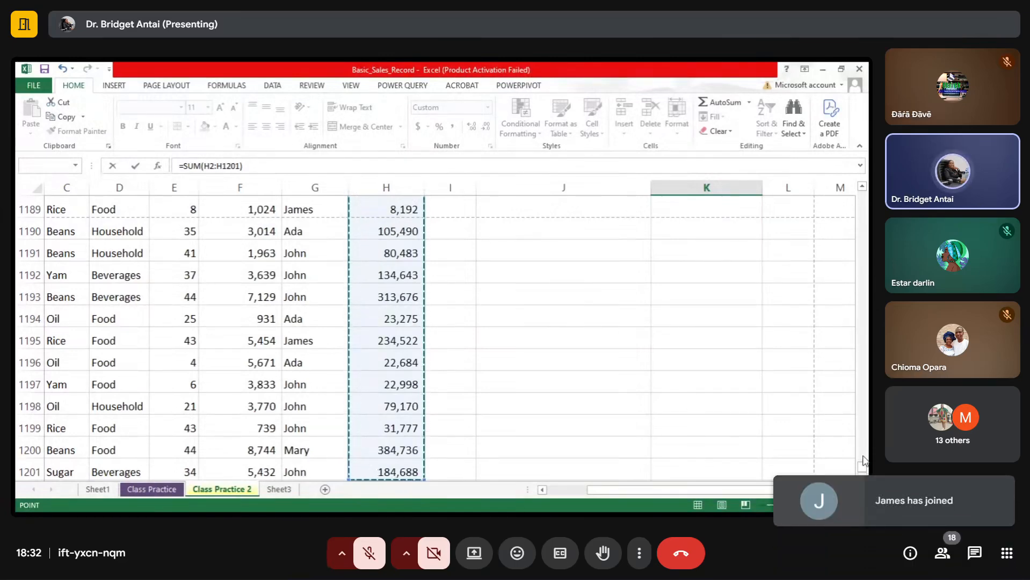
scroll(437, 338, down, 1)
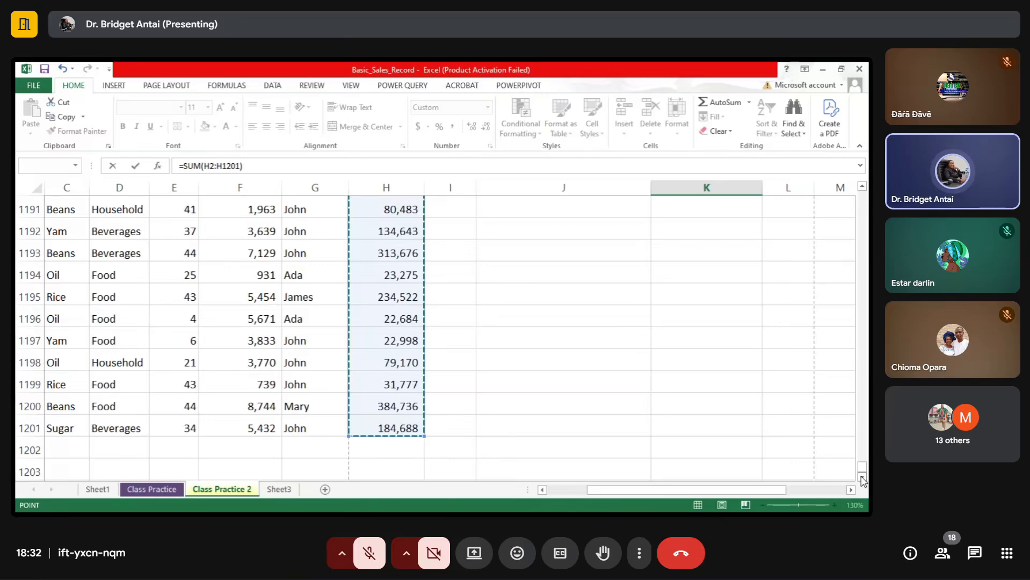
key(Escape)
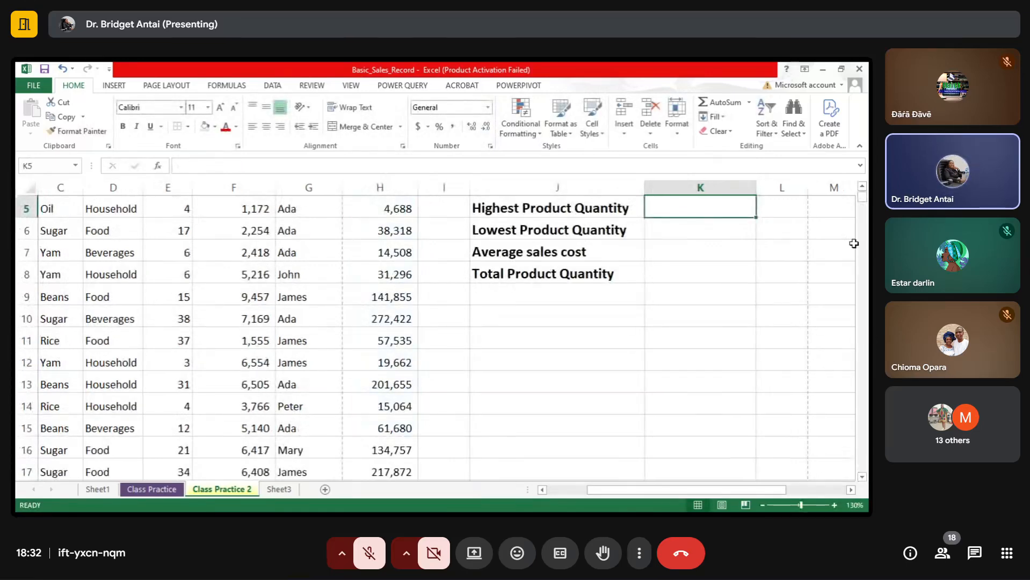
click(862, 186)
click(862, 185)
click(862, 186)
click(862, 186)
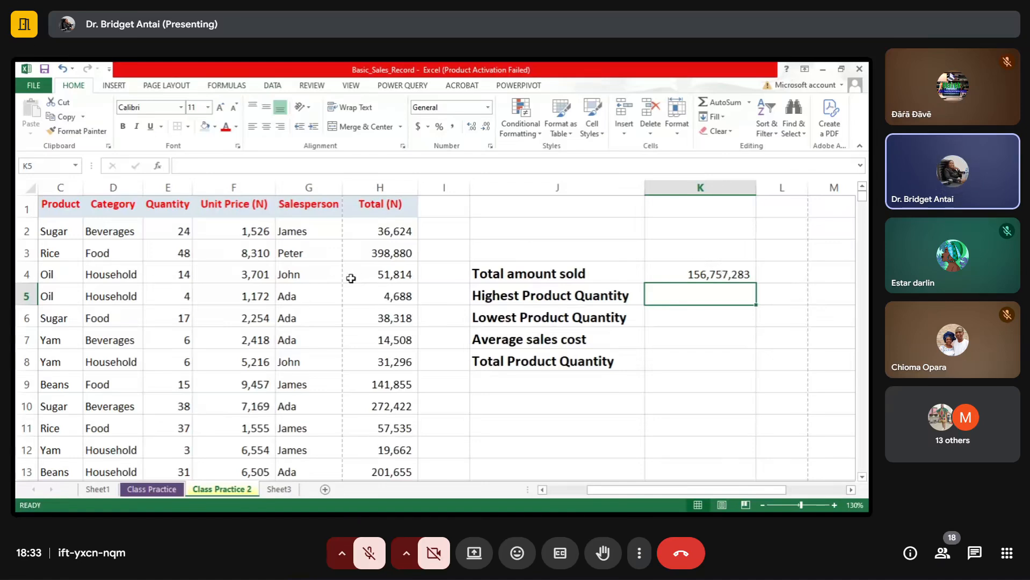
Try a quantity of 50 for the first Sugar sale in E2, and undo the change
click(181, 232)
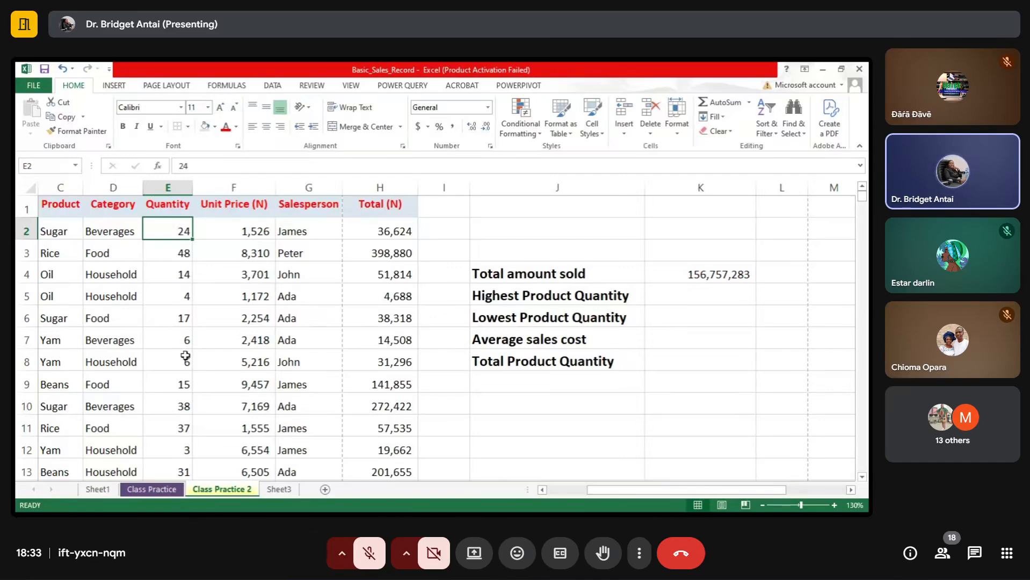
click(542, 490)
click(543, 490)
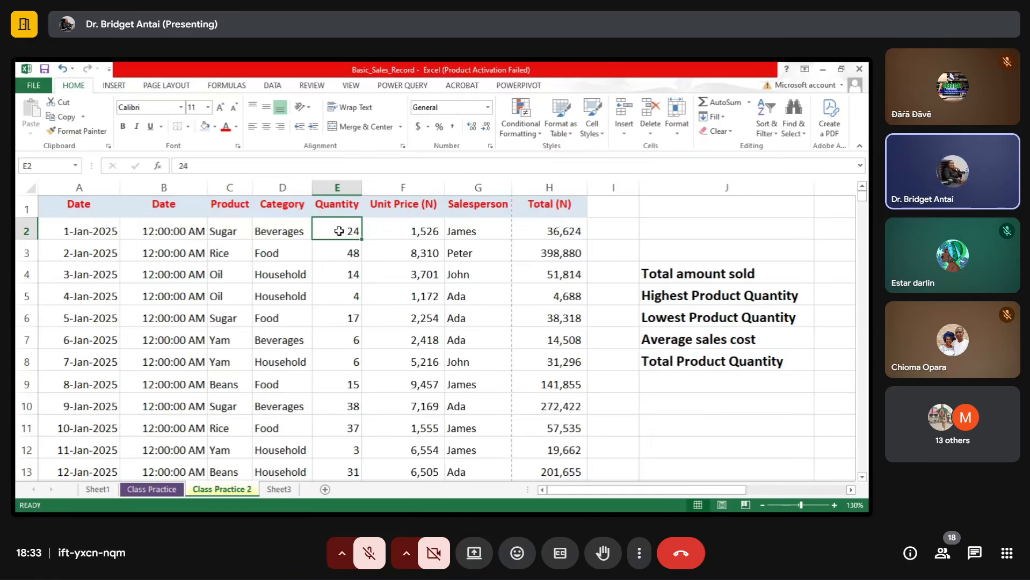
text(50)
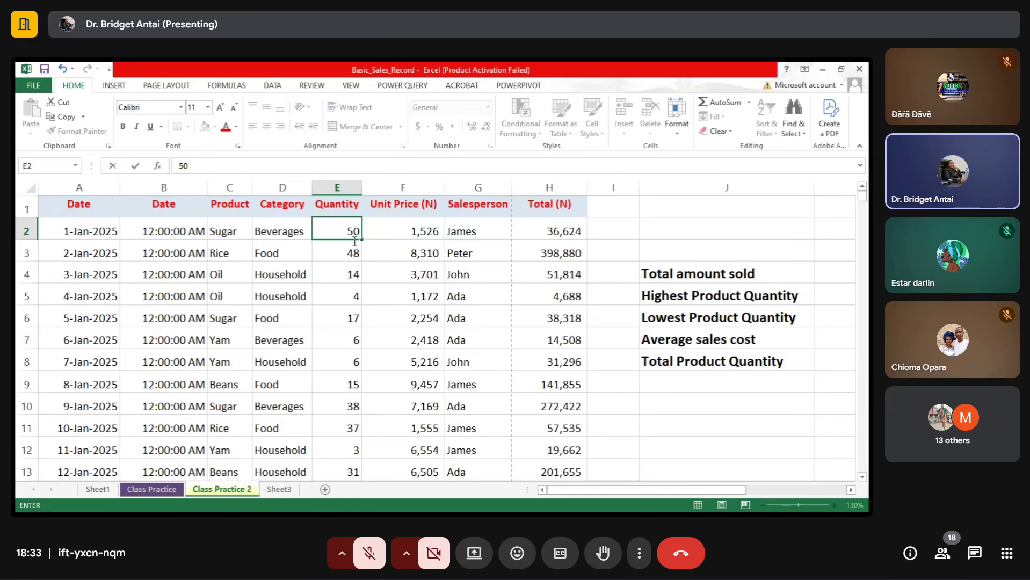
click(850, 490)
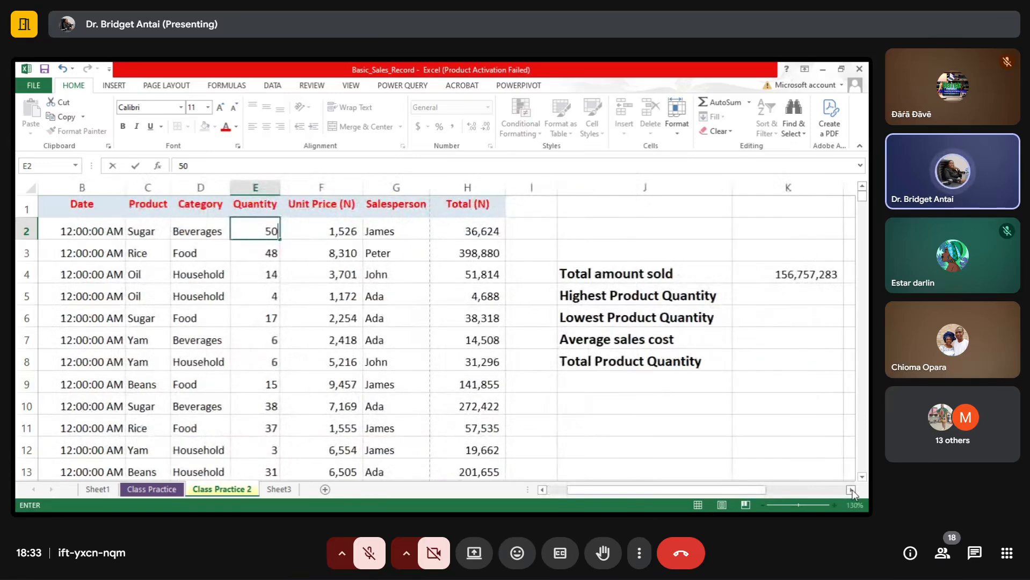
click(851, 490)
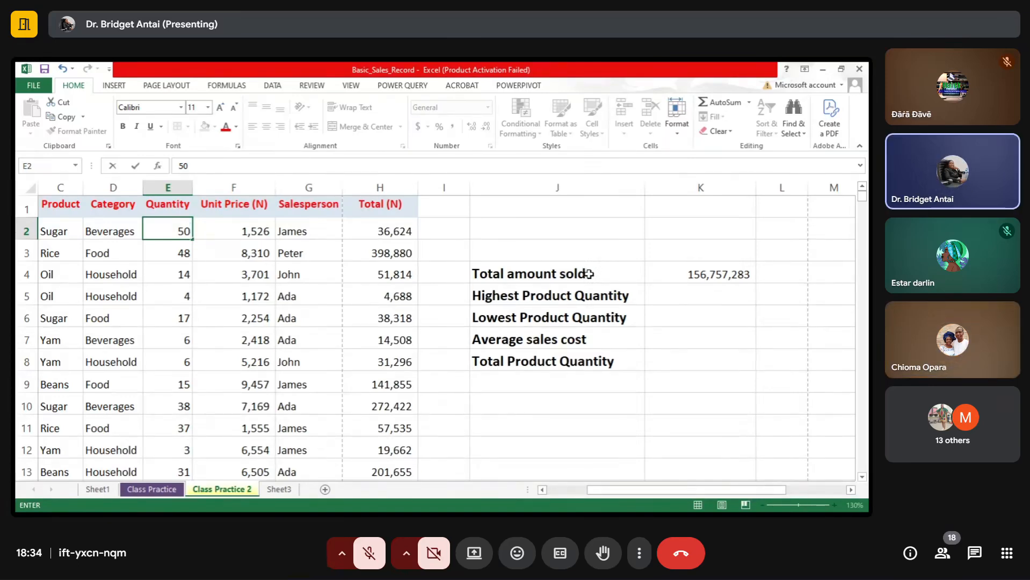
click(283, 266)
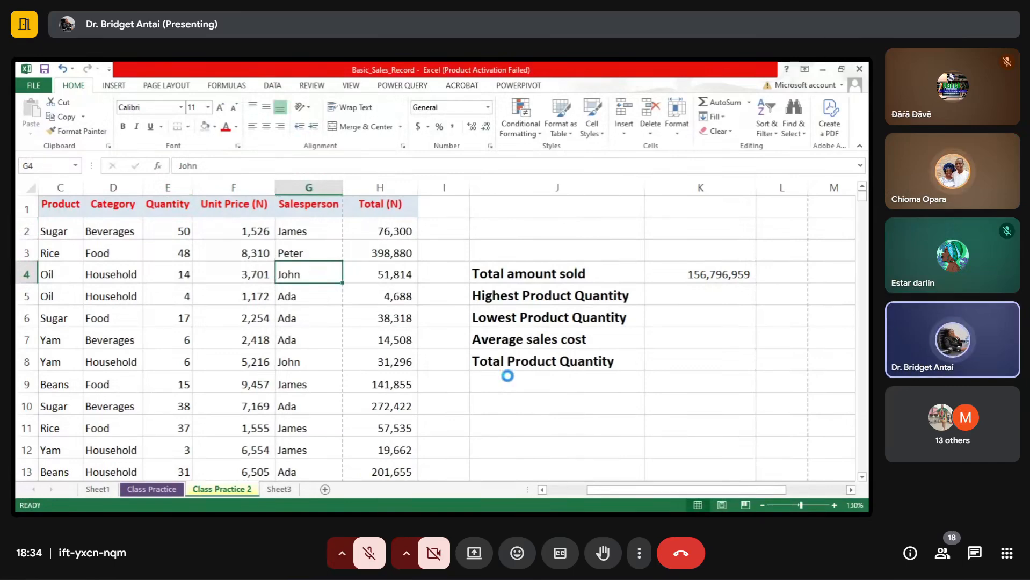
key(ctrl+z)
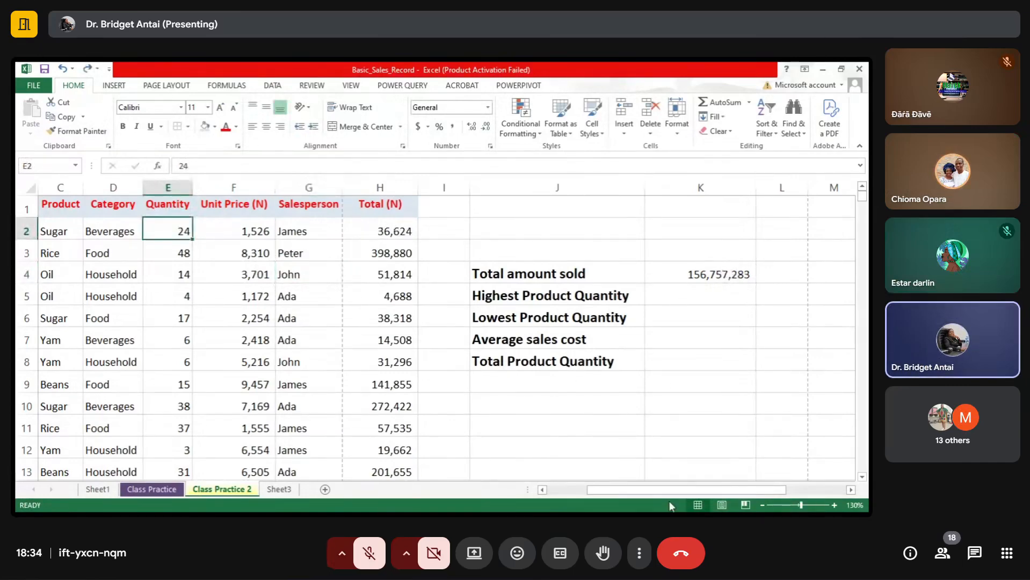
click(621, 477)
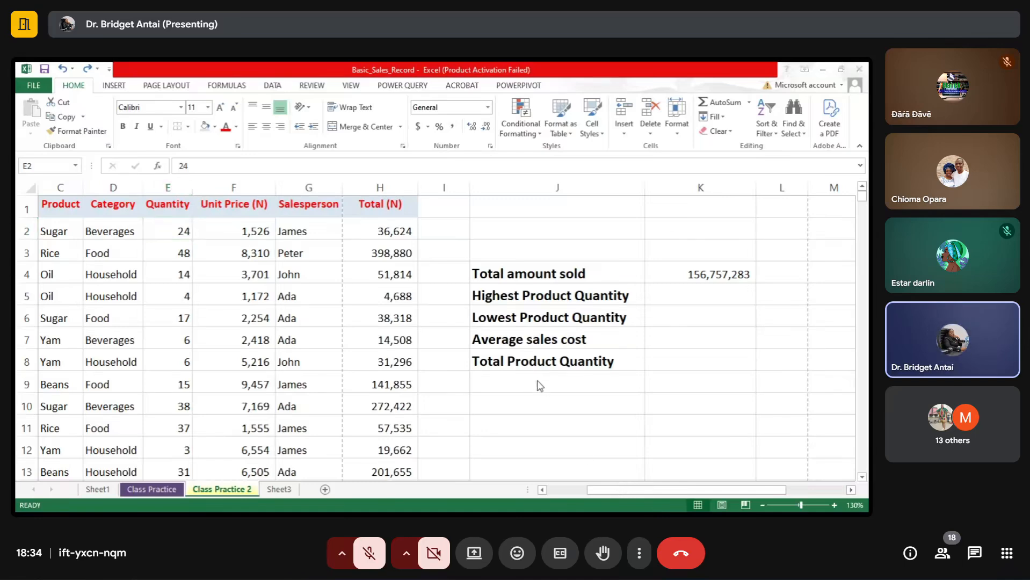
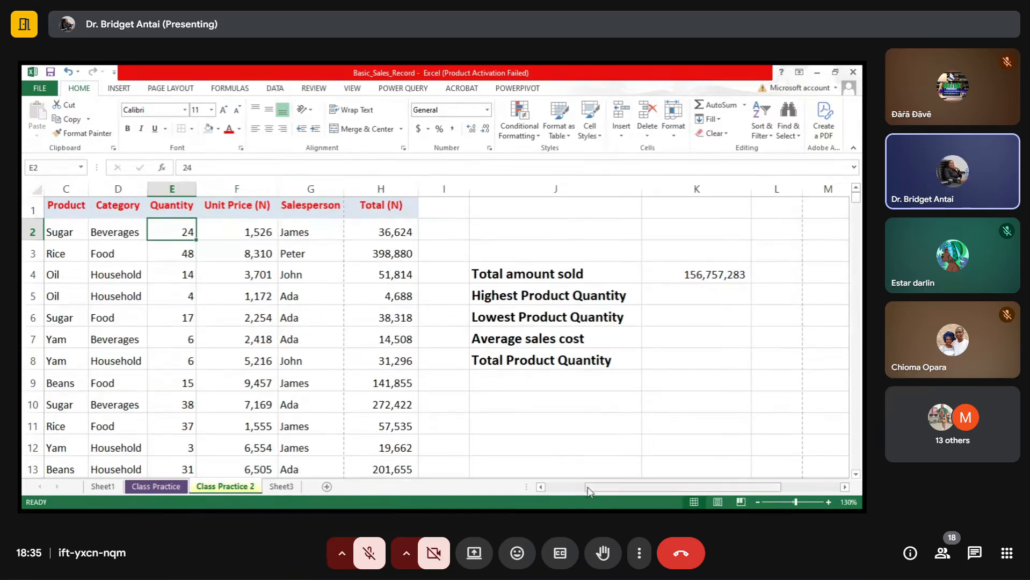
Enter 50 once more as the Quantity in E2 to test the total formula, and undo the entry
click(429, 493)
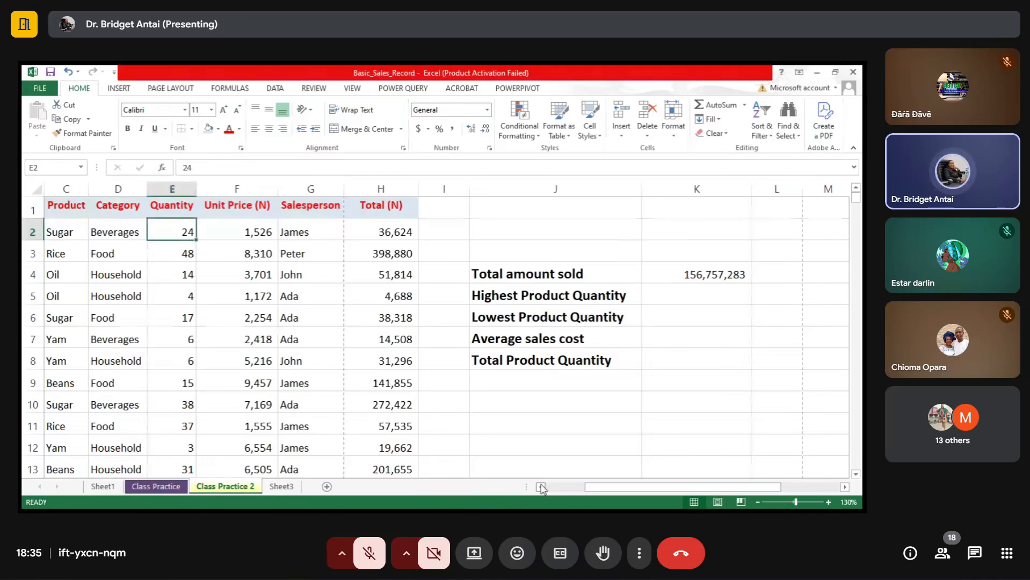
click(542, 487)
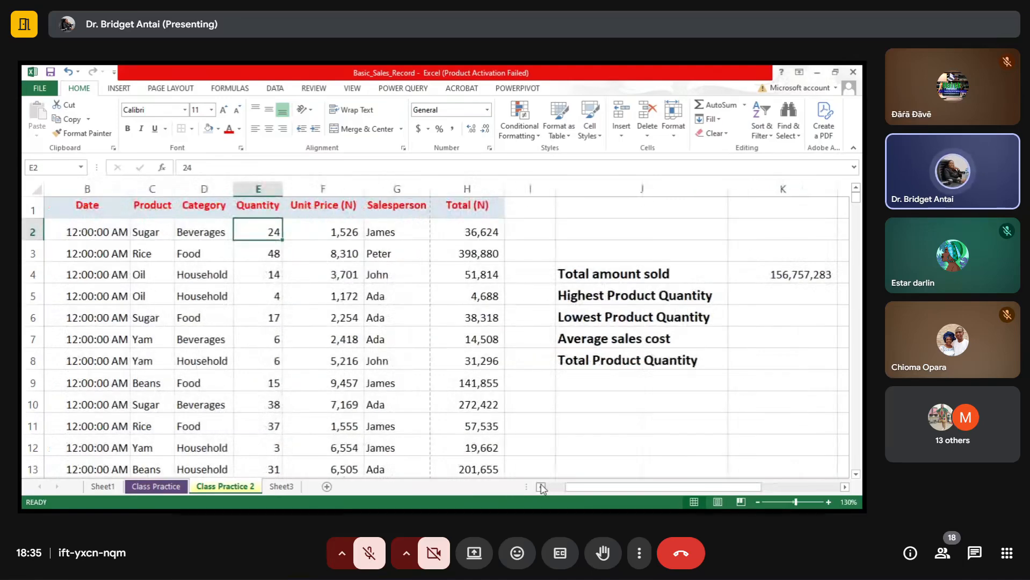
click(542, 487)
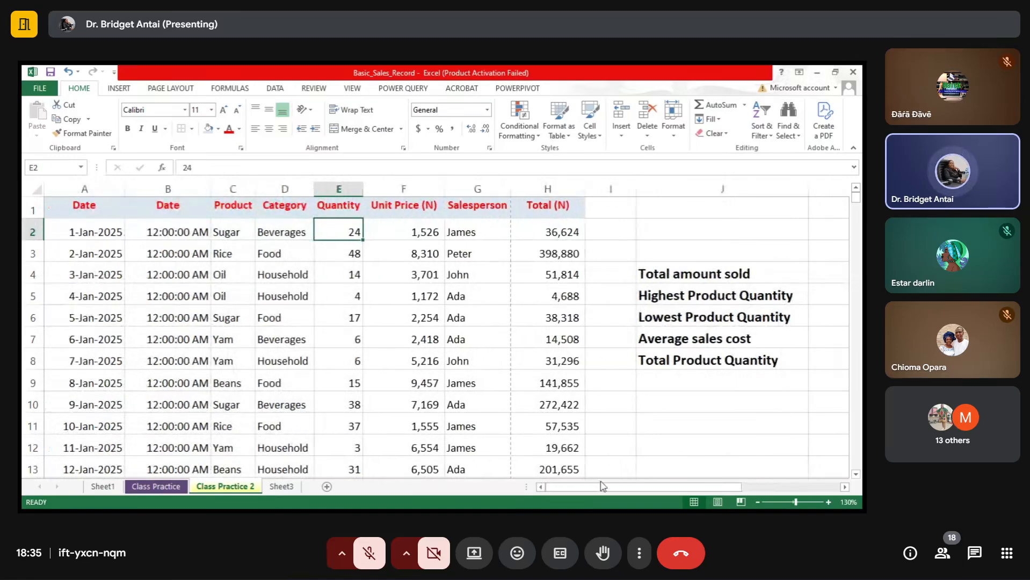
click(385, 232)
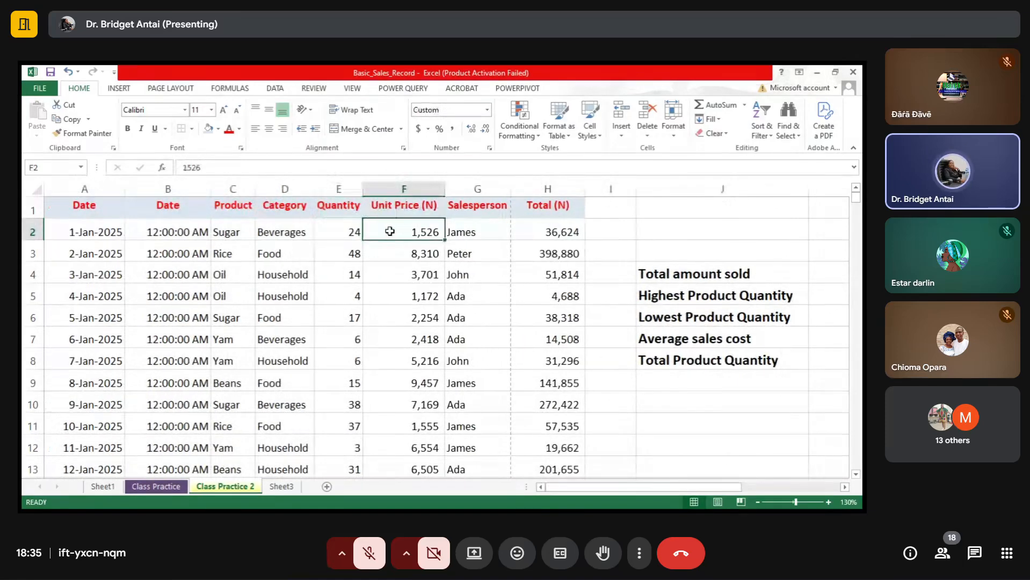
click(344, 232)
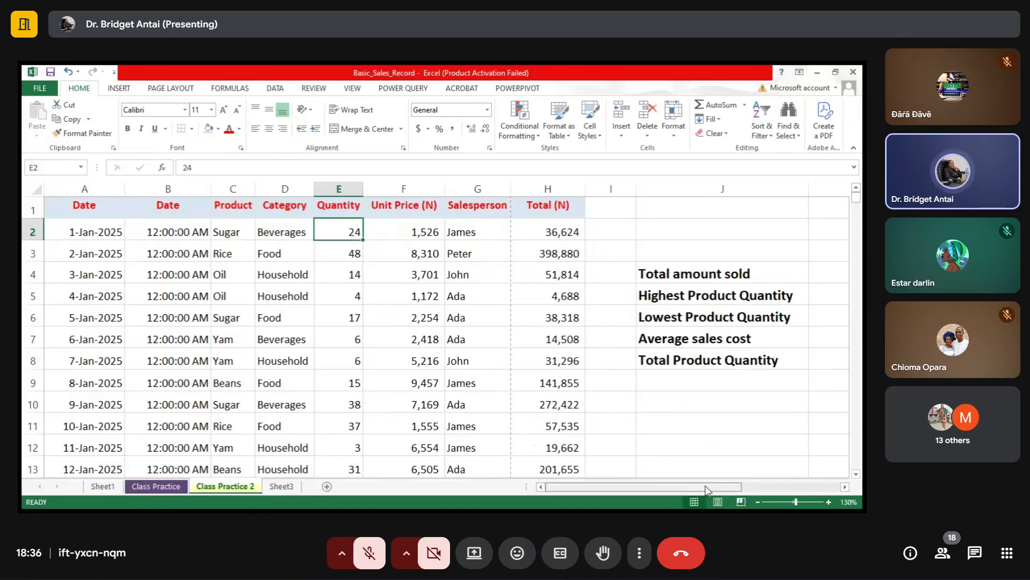
drag(703, 488, 742, 486)
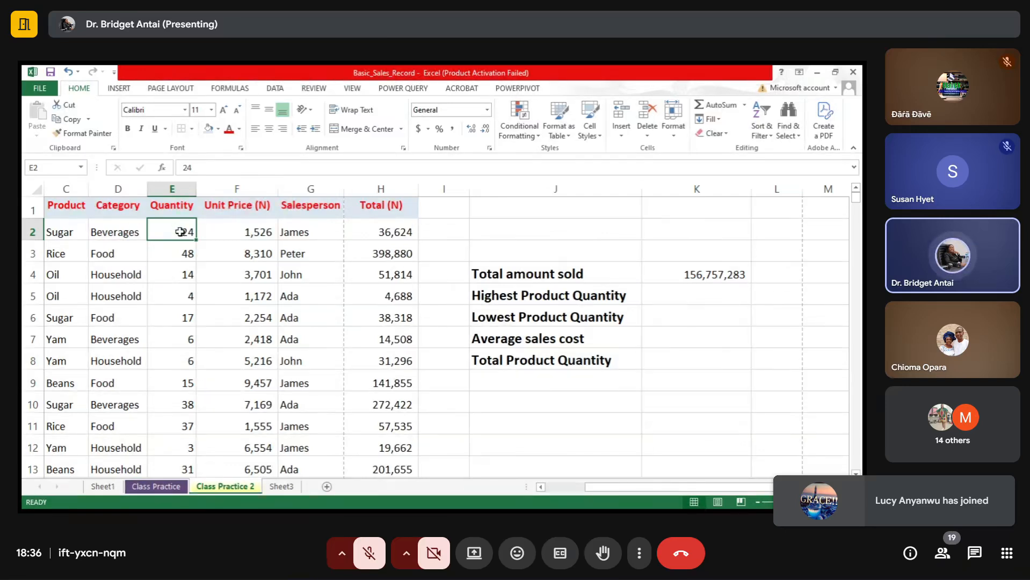
text(50)
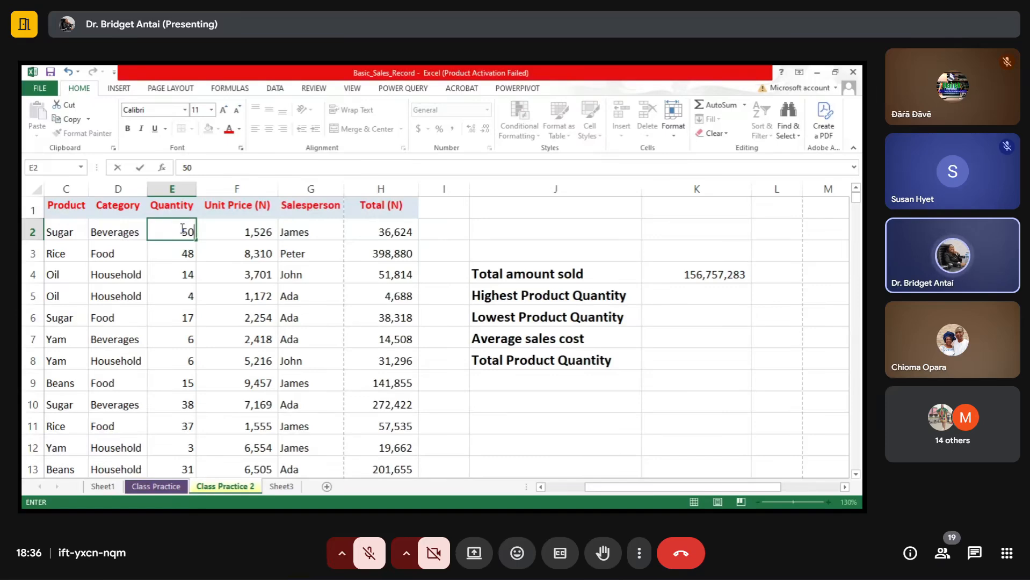
key(Return)
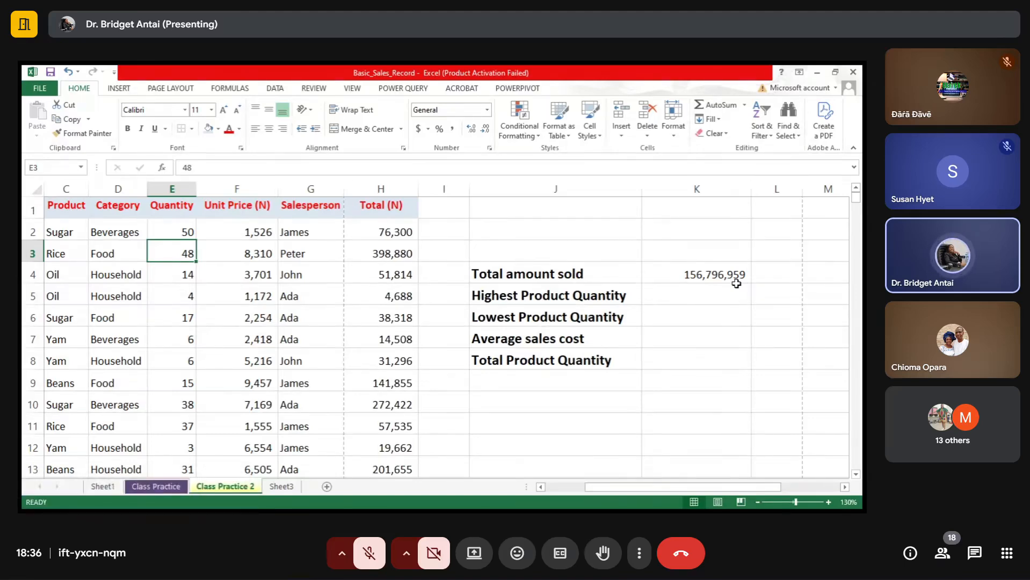
key(ctrl+z)
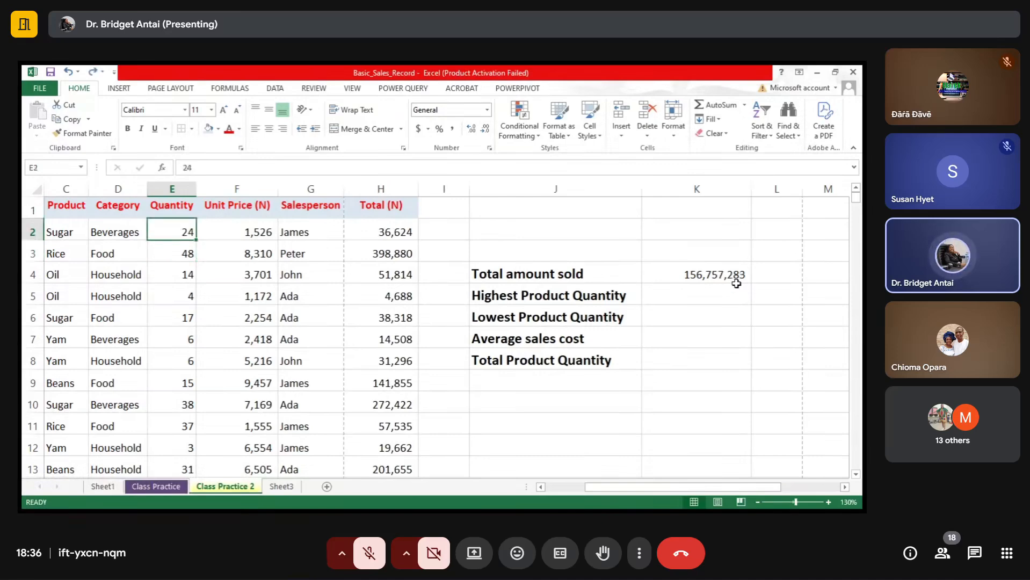
click(685, 298)
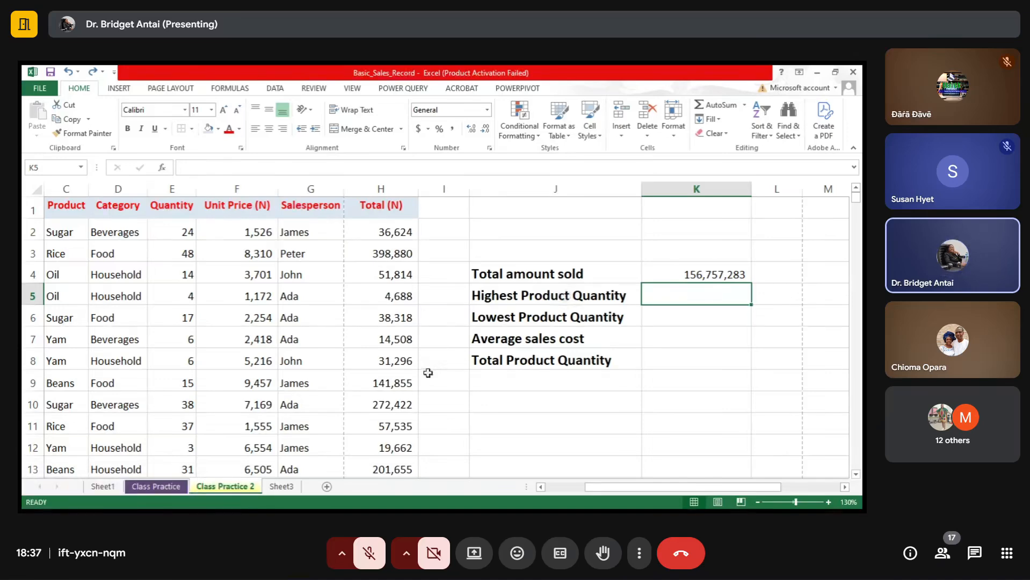
click(540, 487)
click(540, 487)
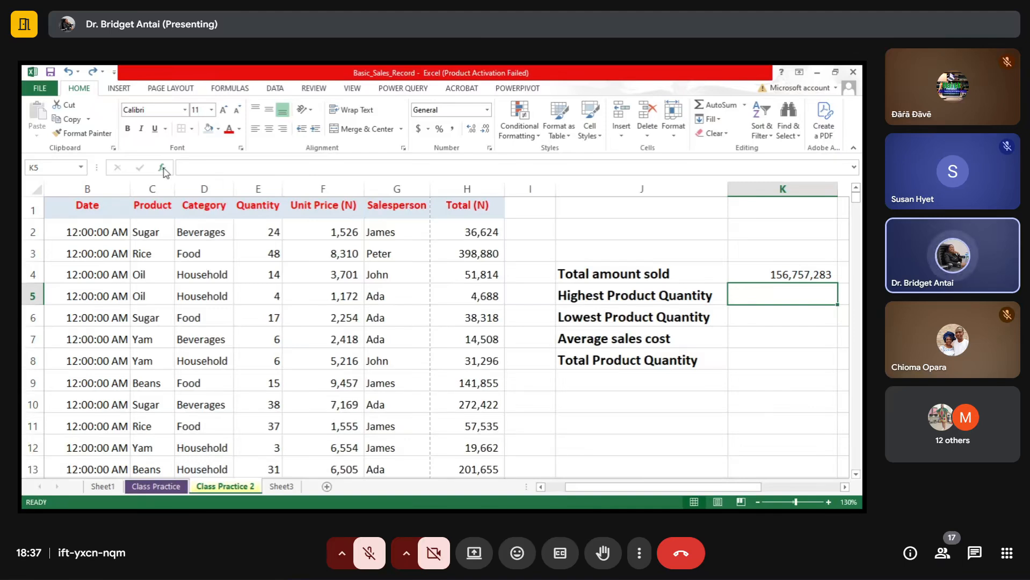
text(=)
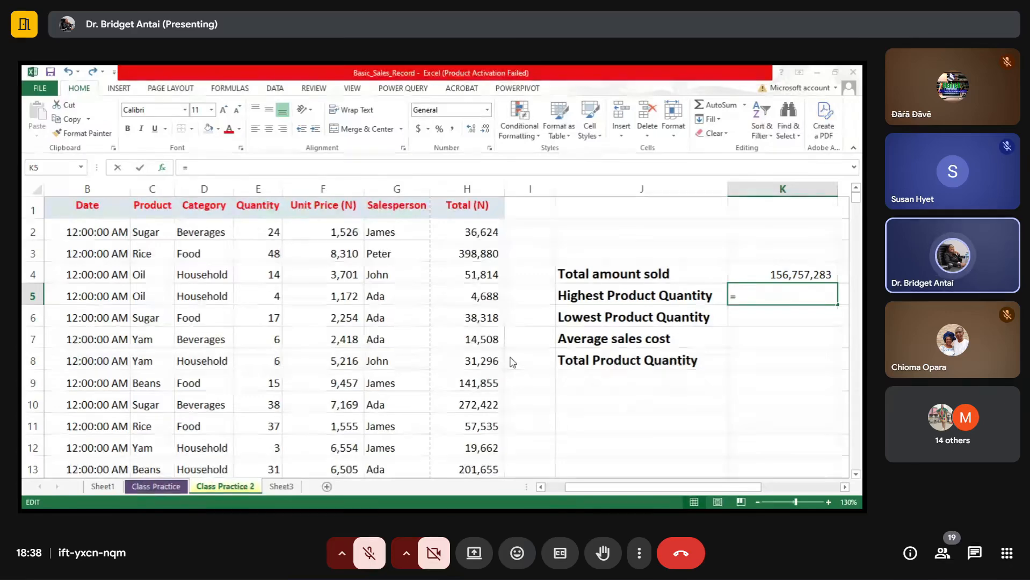
key(Escape)
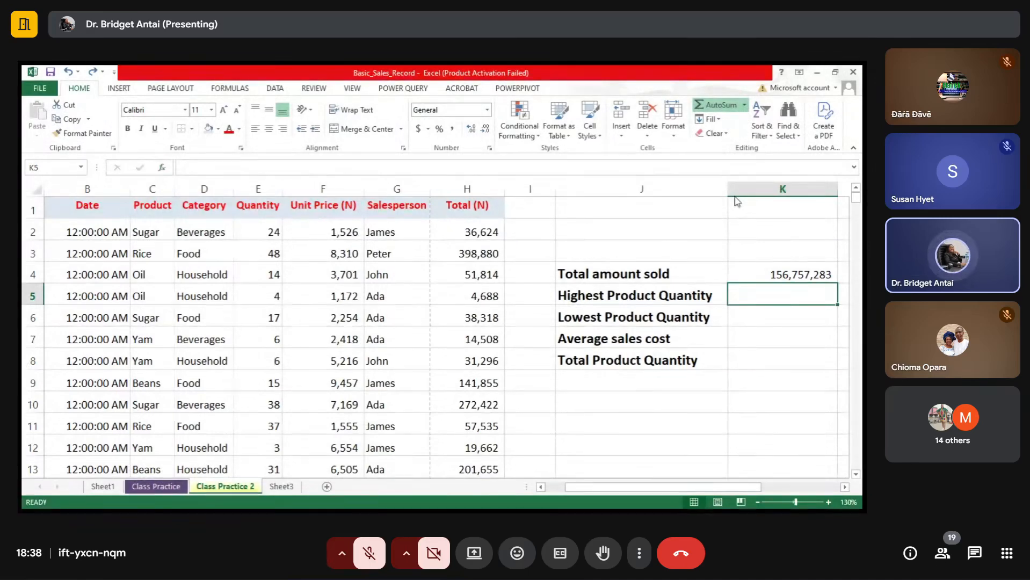
text(=)
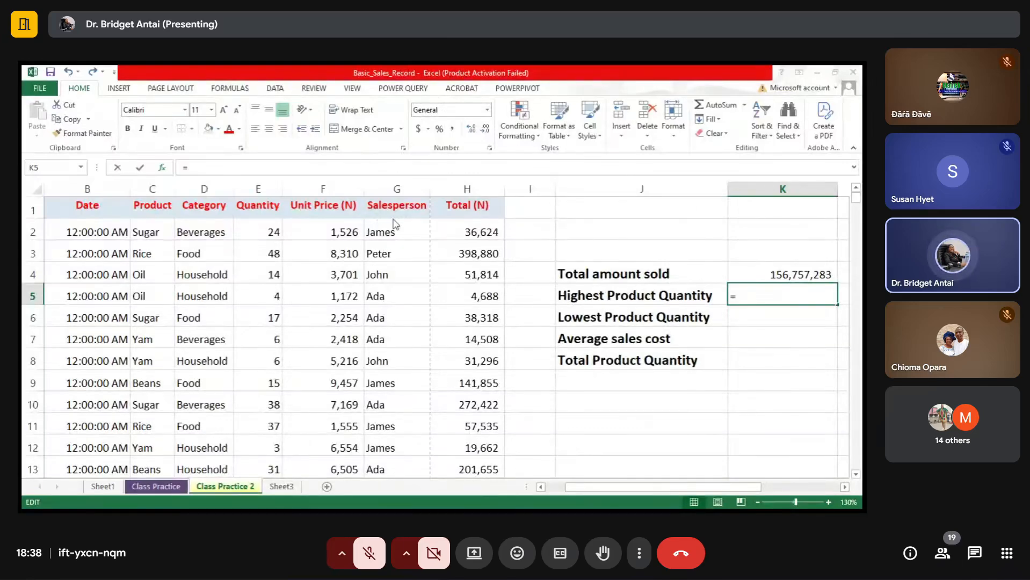
key(Escape)
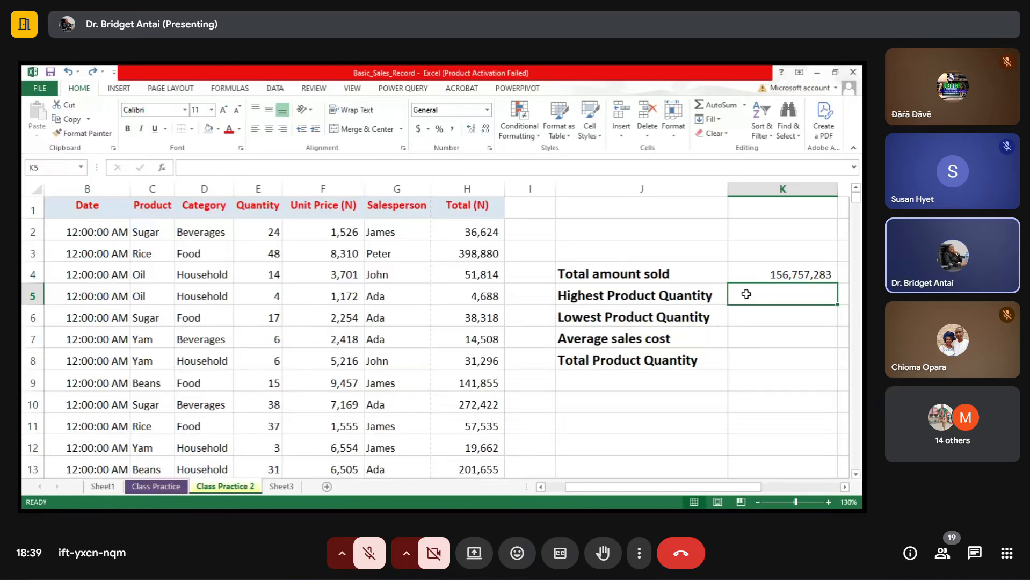
text(=)
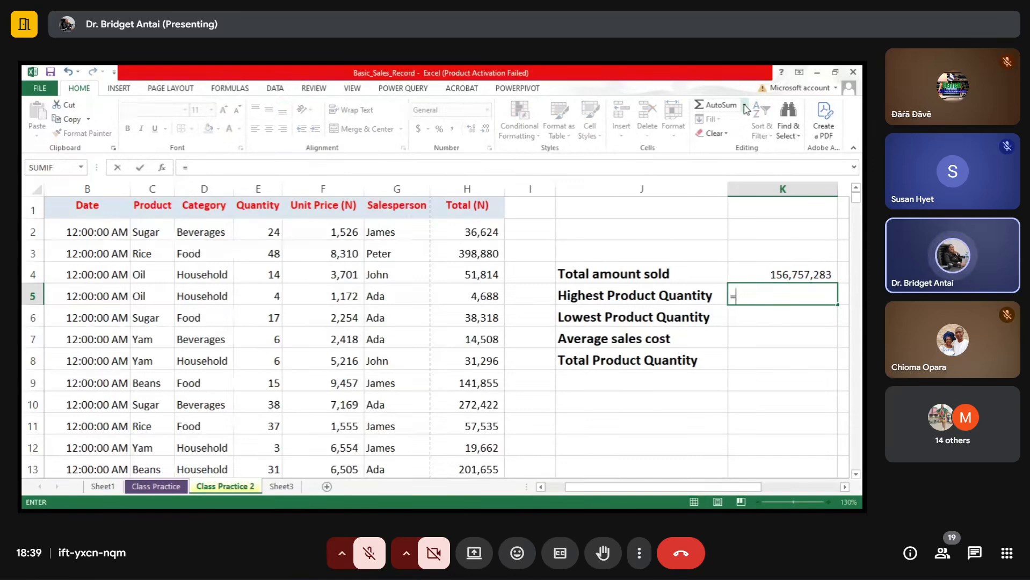
click(719, 165)
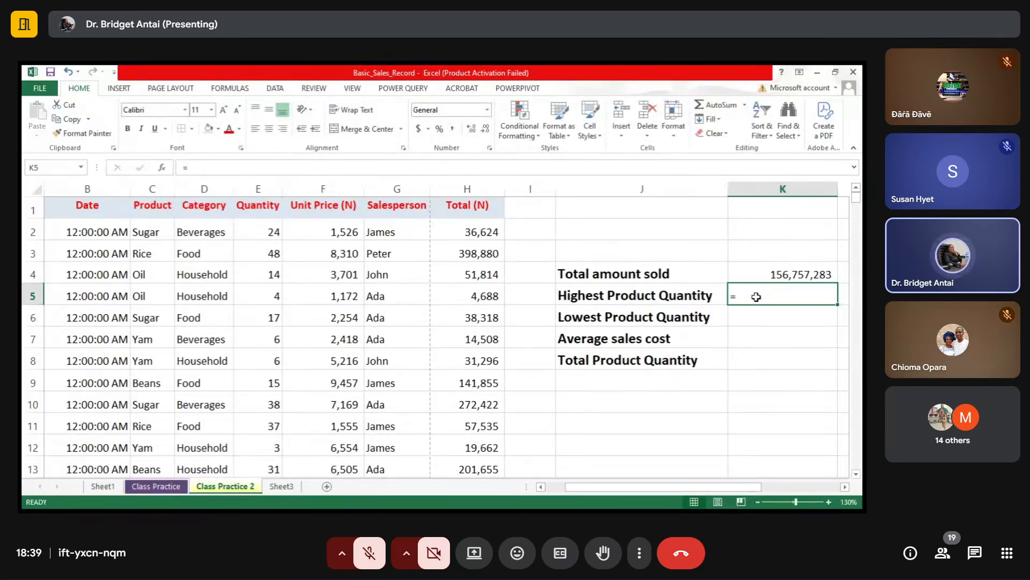
key(BackSpace)
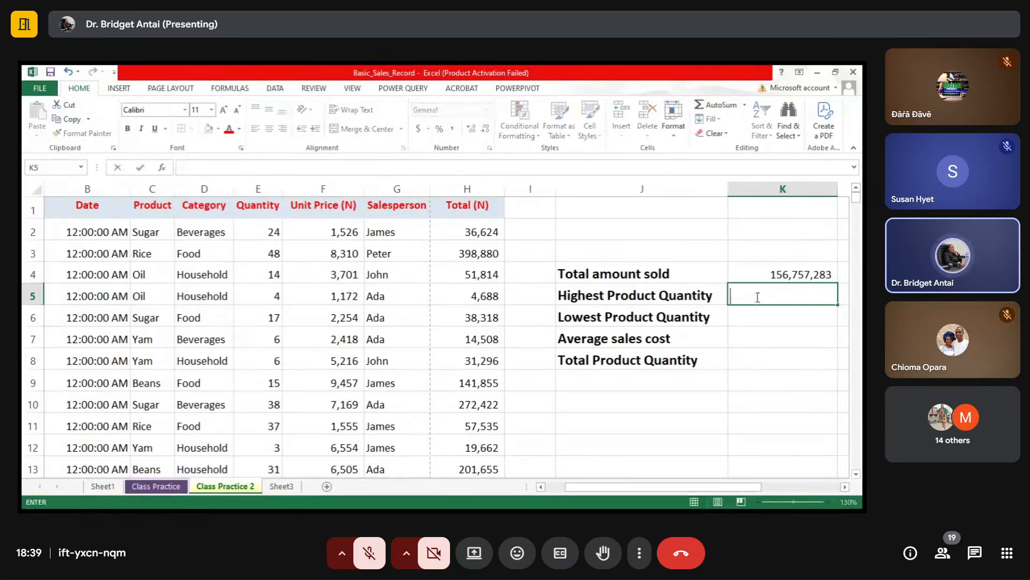
Calculate the highest product quantity in K5 with the MAX function over the Quantity values, =MAX(E2:E1201)
click(725, 287)
click(785, 290)
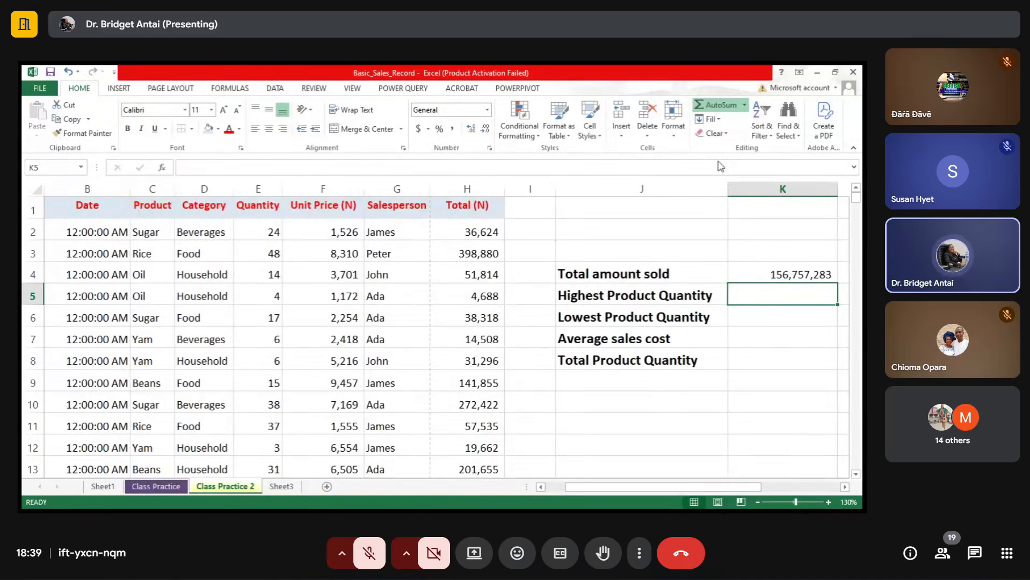
text(=MAX()
key(Up)
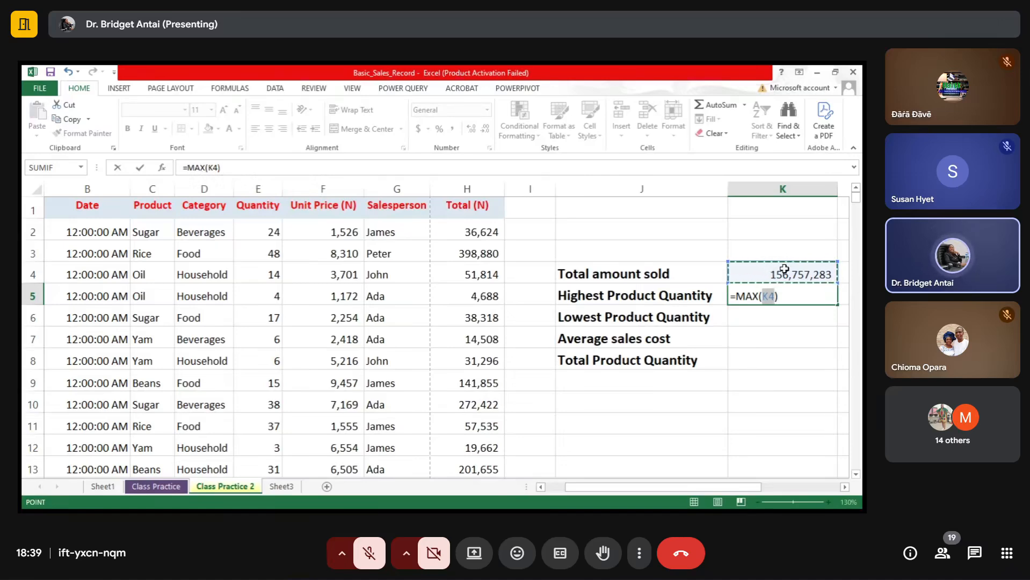
click(266, 232)
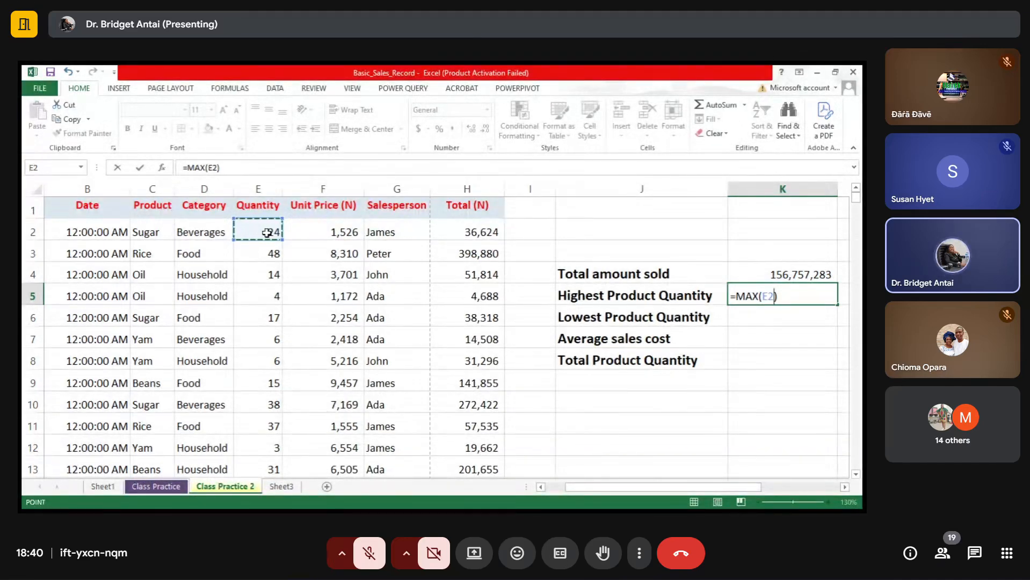
key(ctrl+shift+Down)
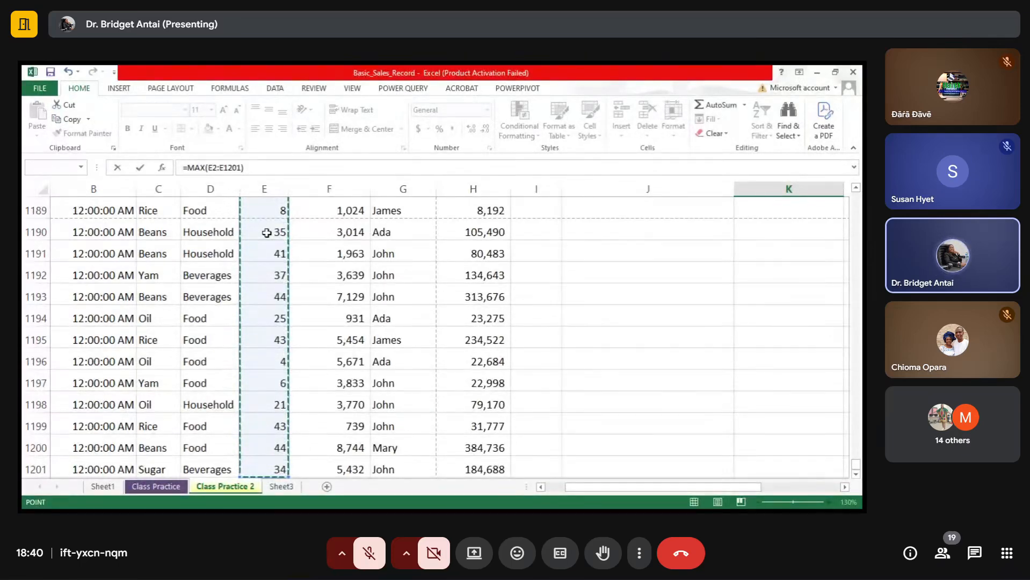
key(Escape)
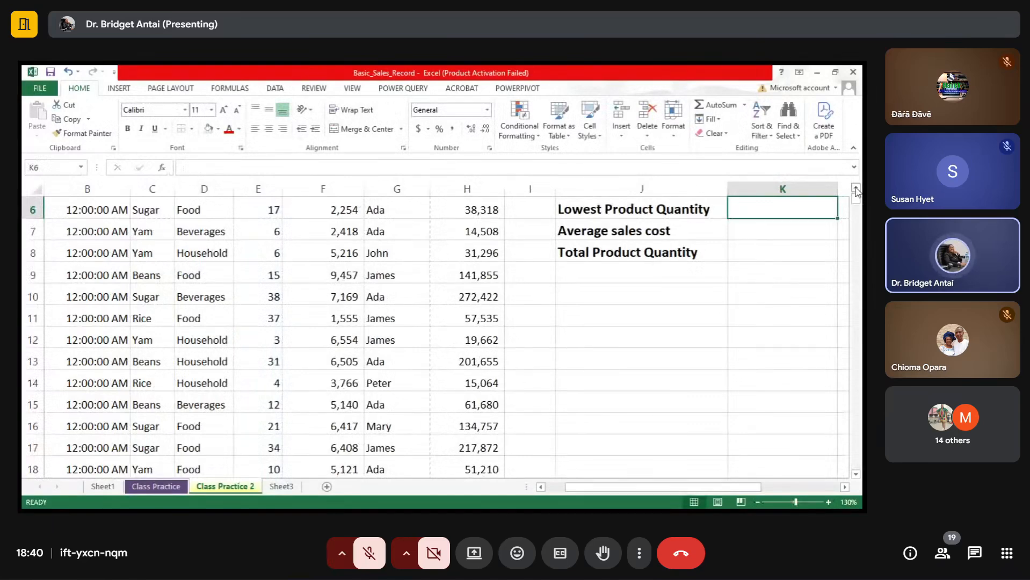
scroll(855, 191, up, 1)
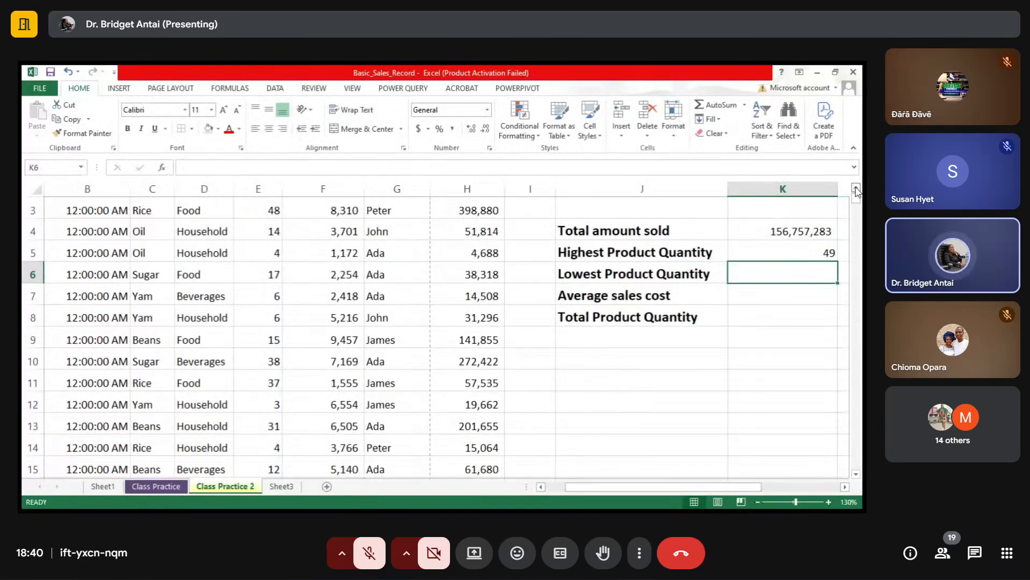
click(855, 189)
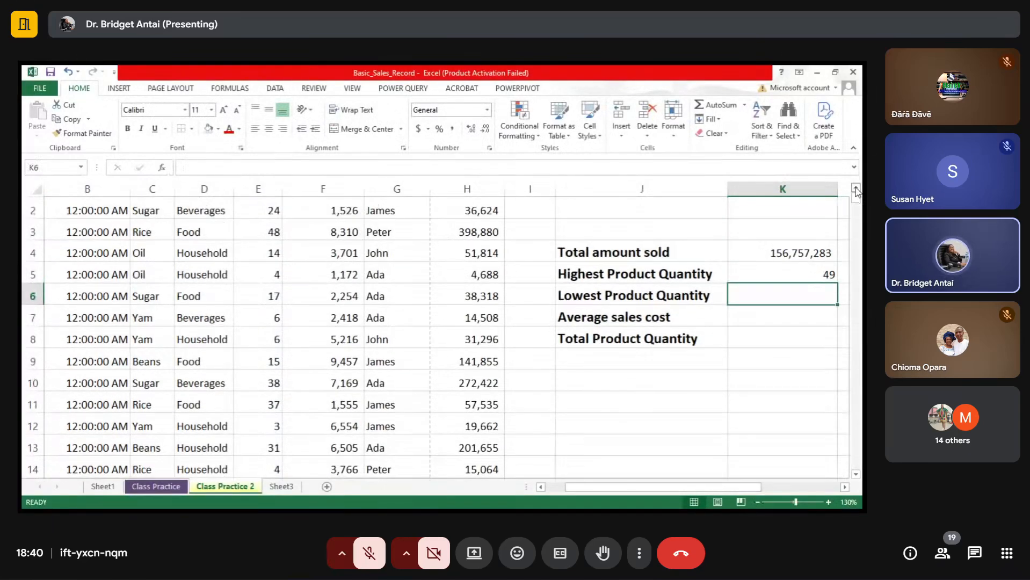
click(813, 274)
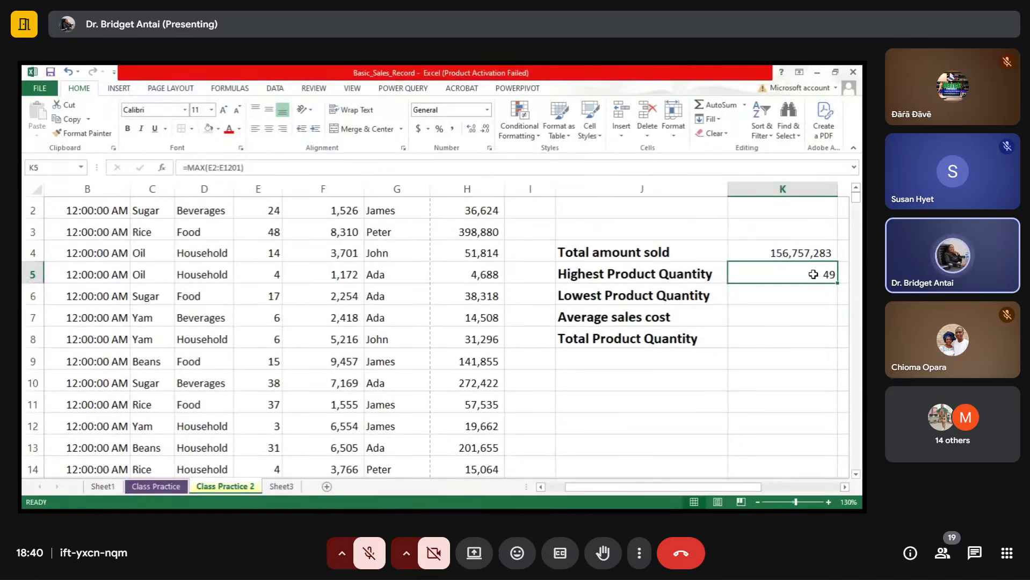
click(856, 188)
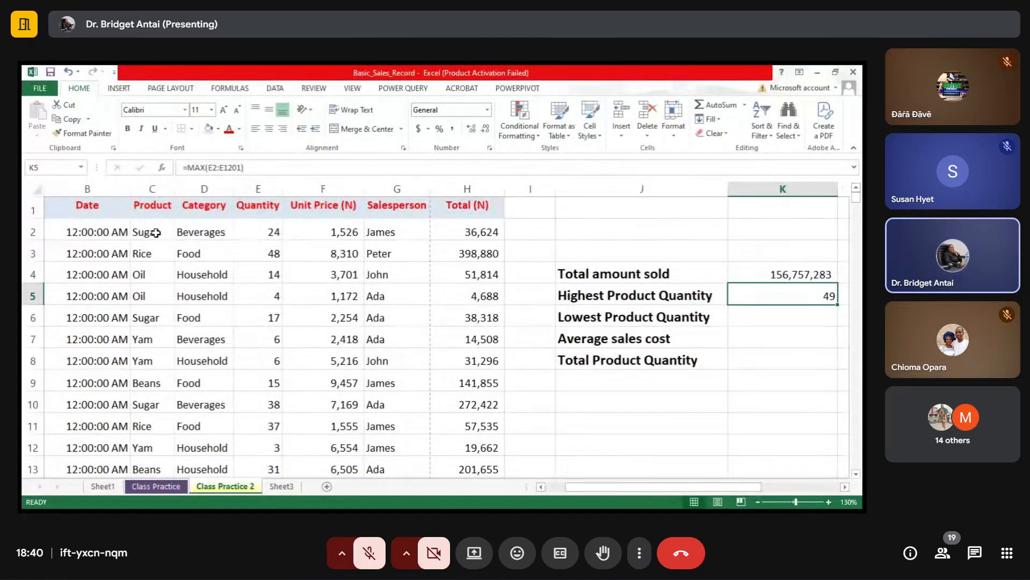
Filter the sales records to a Quantity of 49, look through the matching rows, and remove the filter
click(266, 210)
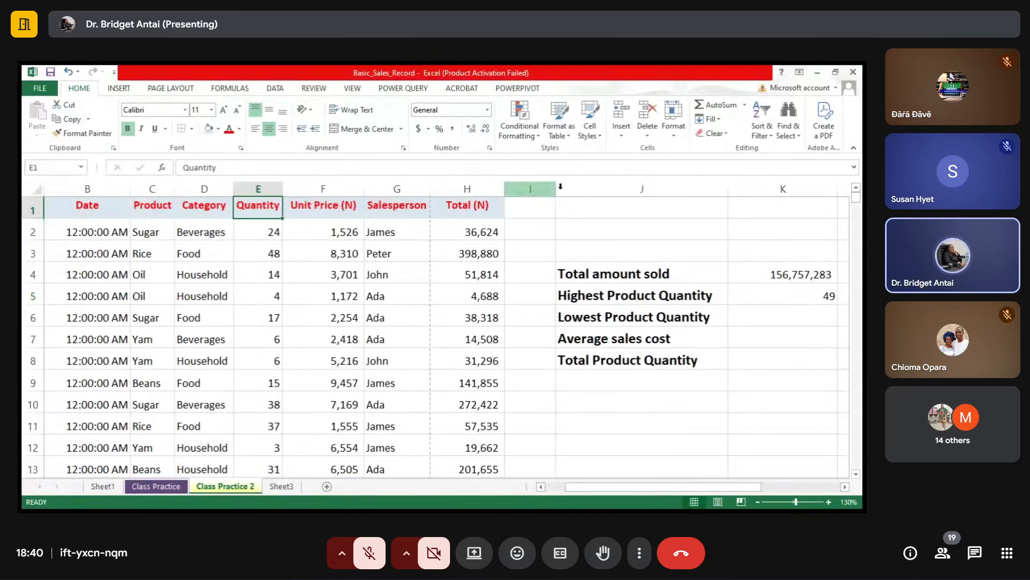
click(770, 131)
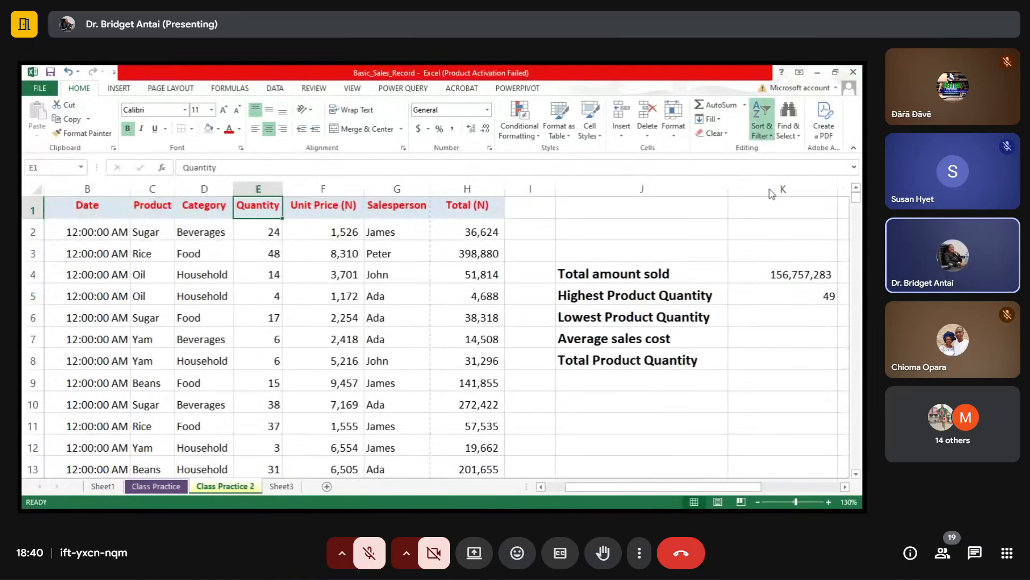
click(777, 200)
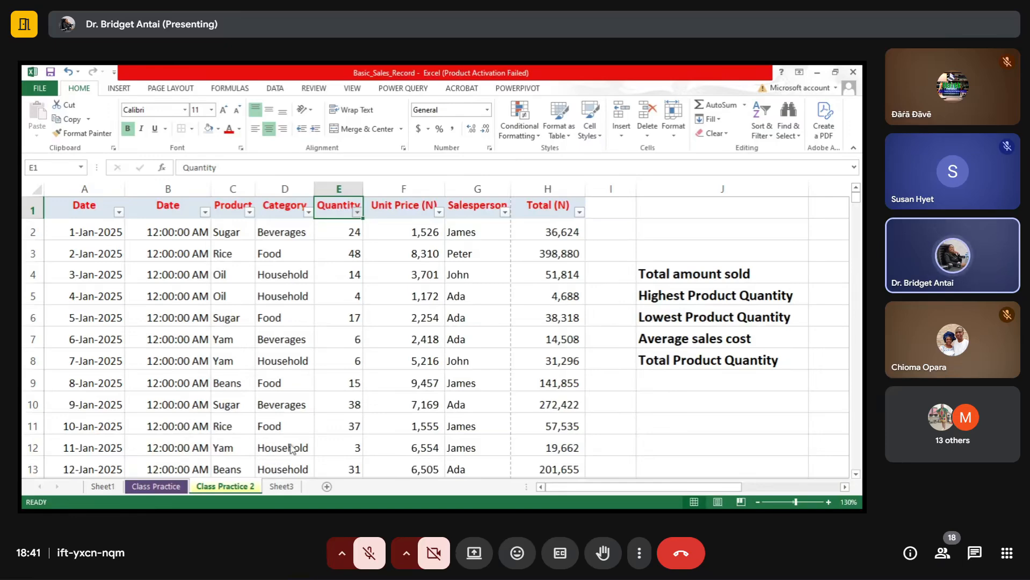
click(291, 449)
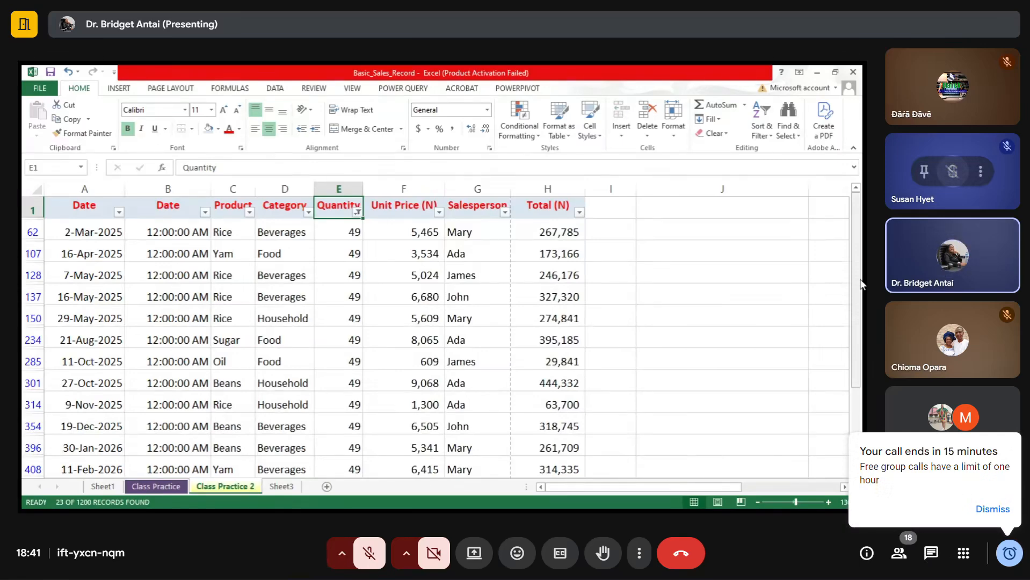
scroll(861, 311, down, 2)
scroll(861, 339, down, 2)
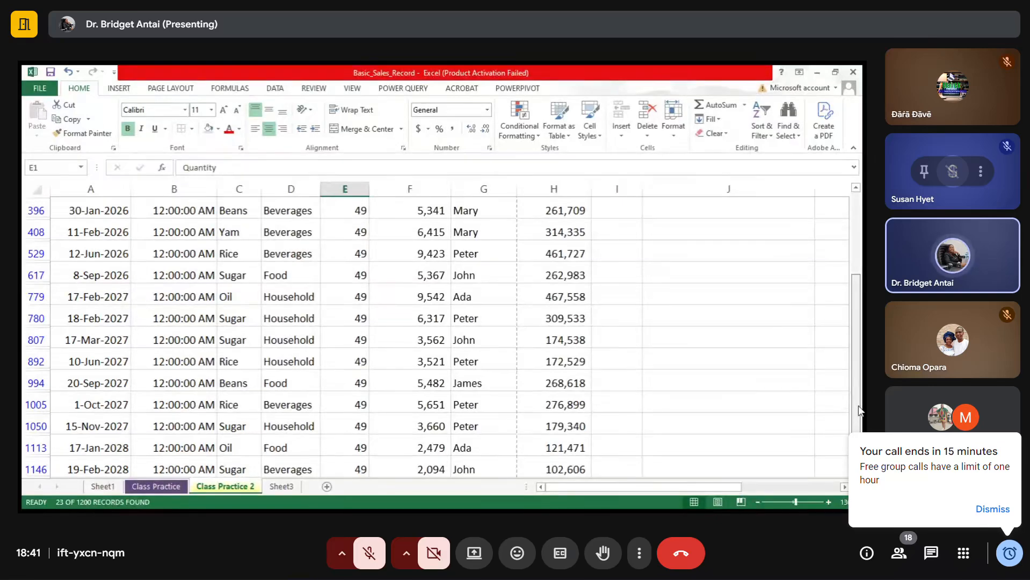
scroll(859, 370, up, 4)
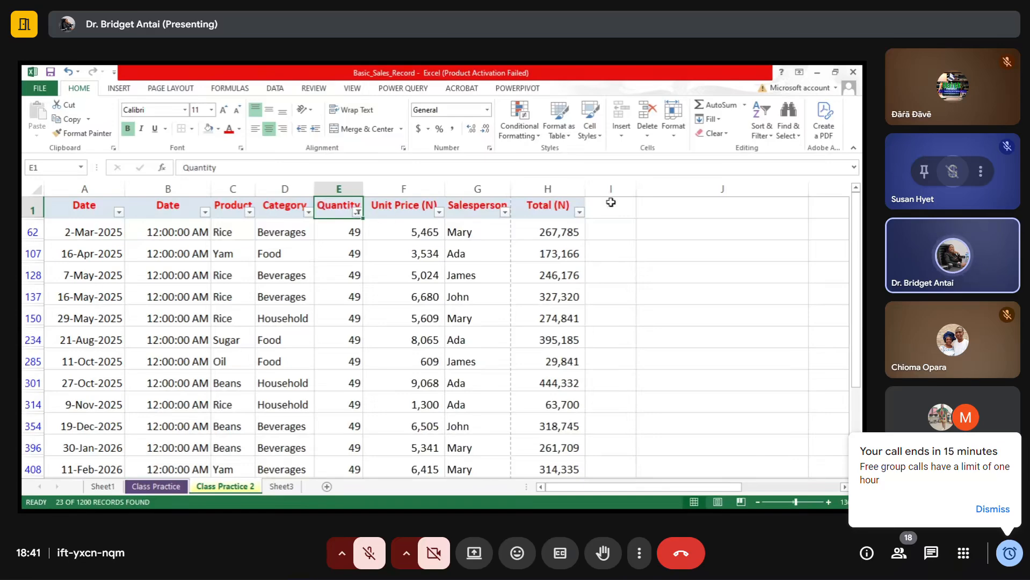
click(760, 137)
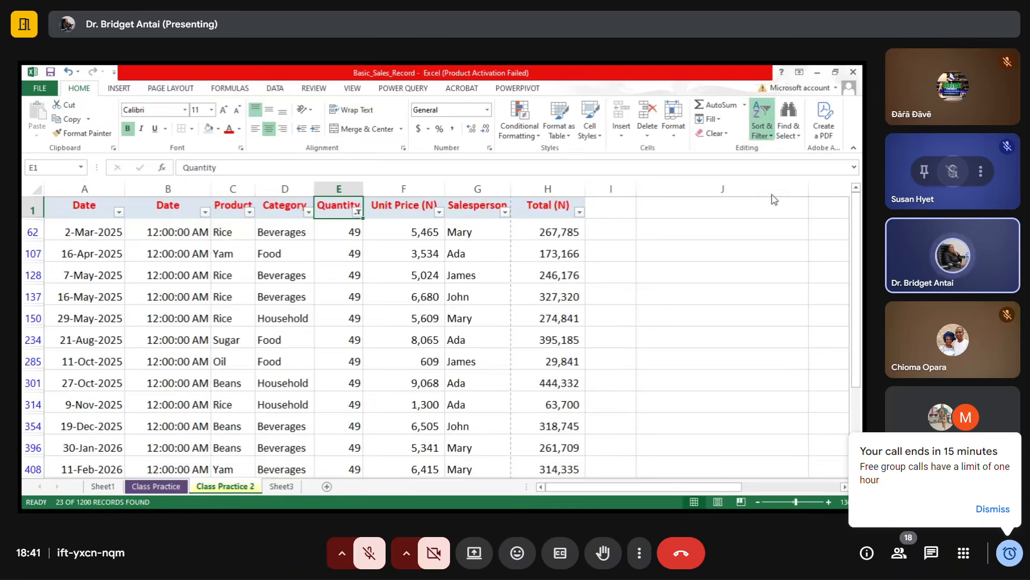
key(ctrl+shift+l)
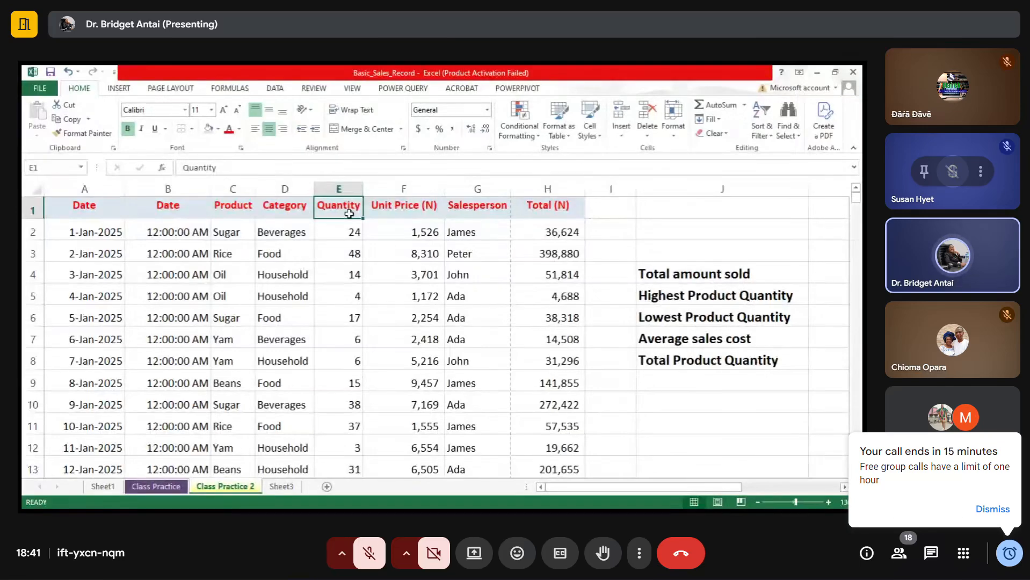
Narrow column K, which holds the summary results
click(844, 487)
click(844, 486)
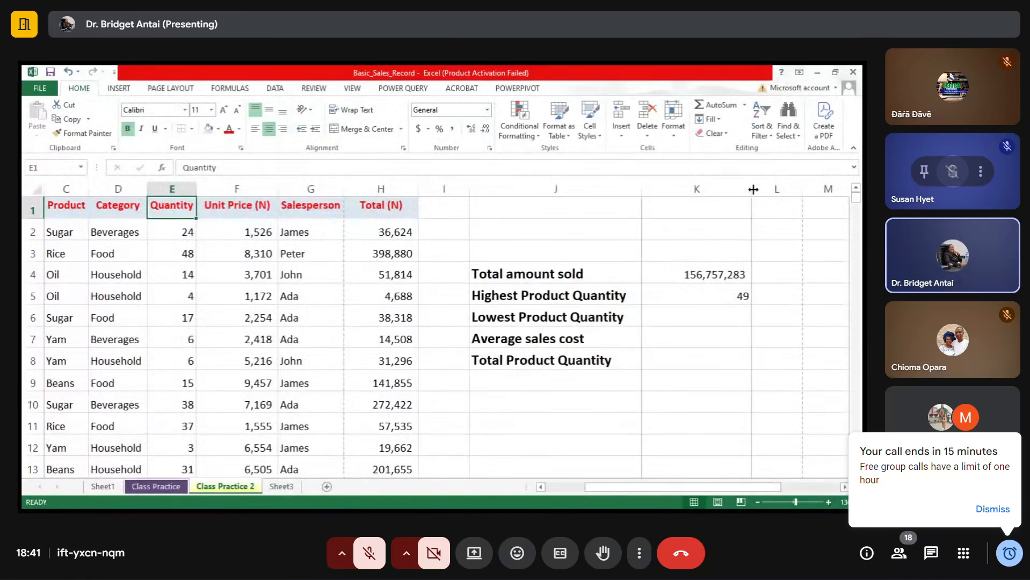
drag(753, 189, 723, 190)
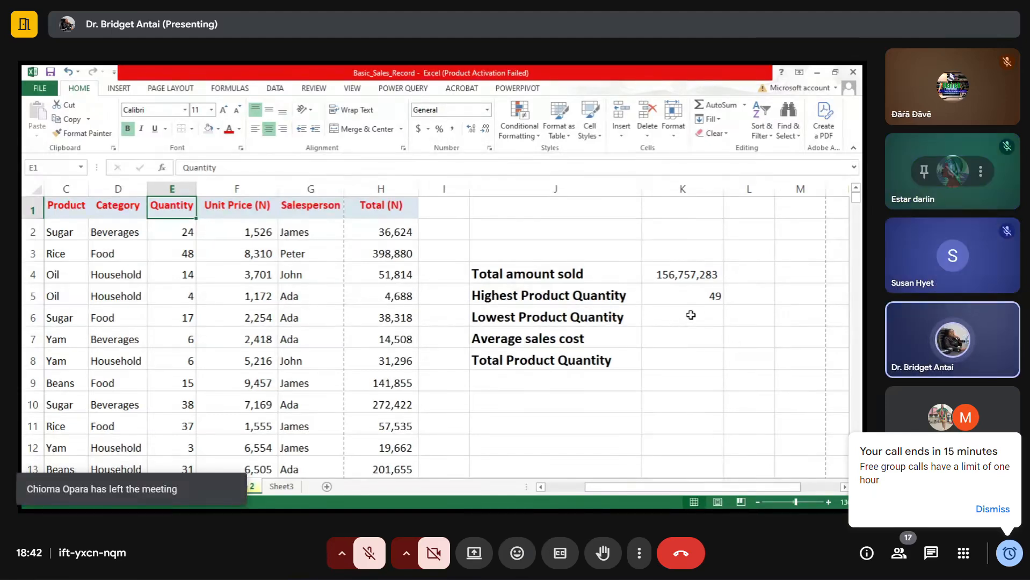
Calculate the lowest product quantity in K6 with the MIN function over the Quantity values, =MIN(E2:E1201)
click(691, 315)
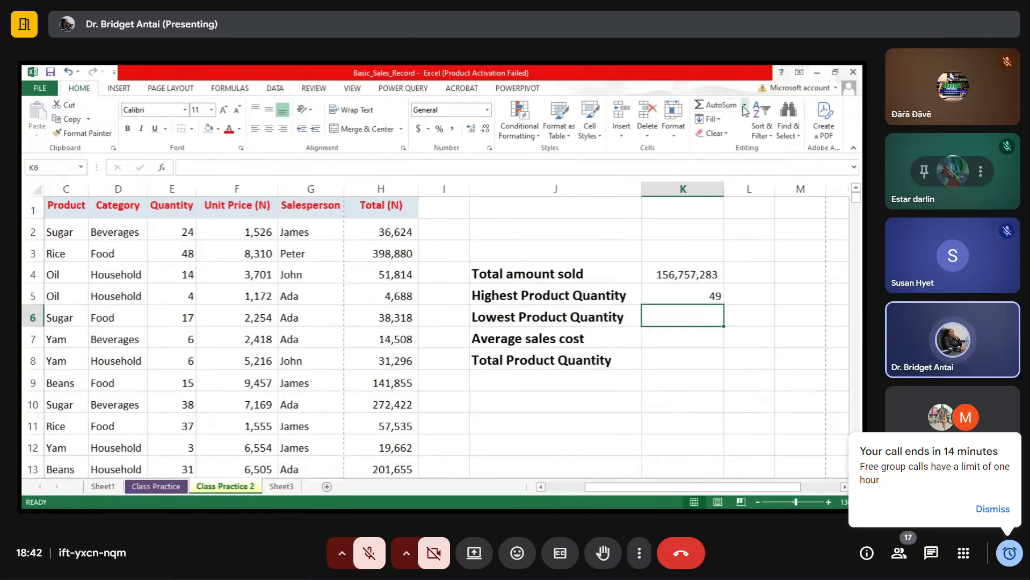
click(717, 179)
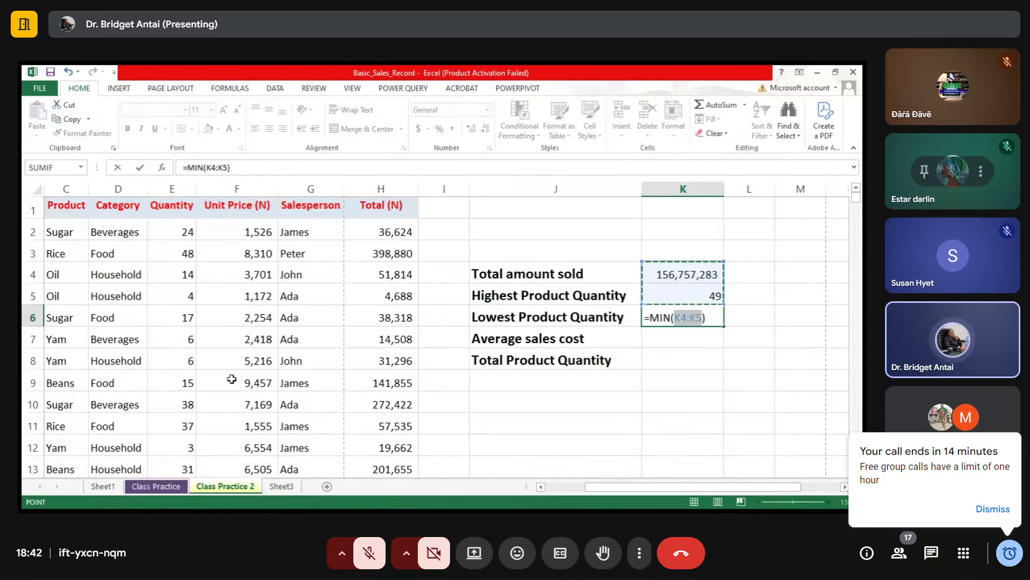
click(183, 231)
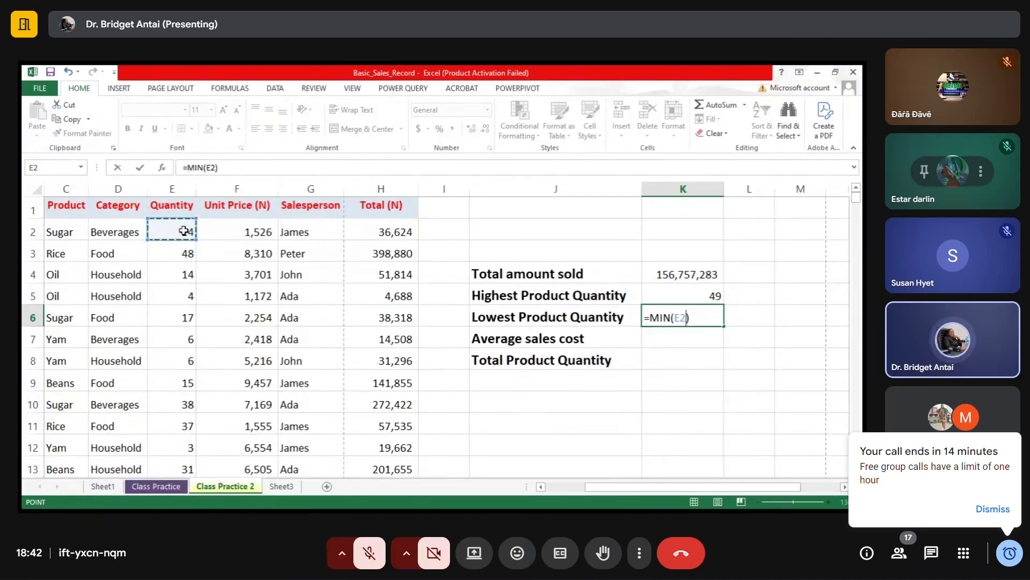
key(ctrl+shift+Down)
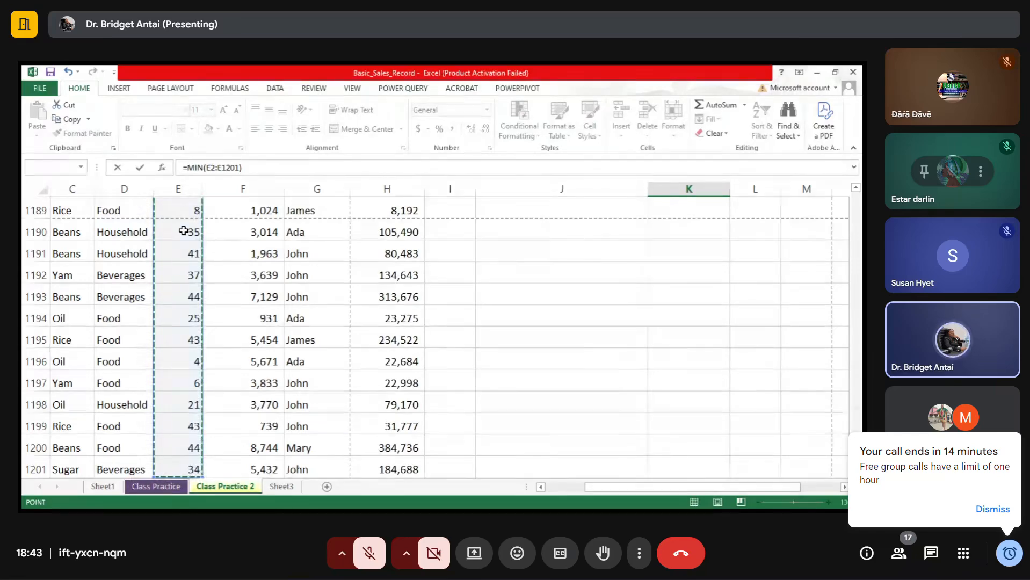
key(Escape)
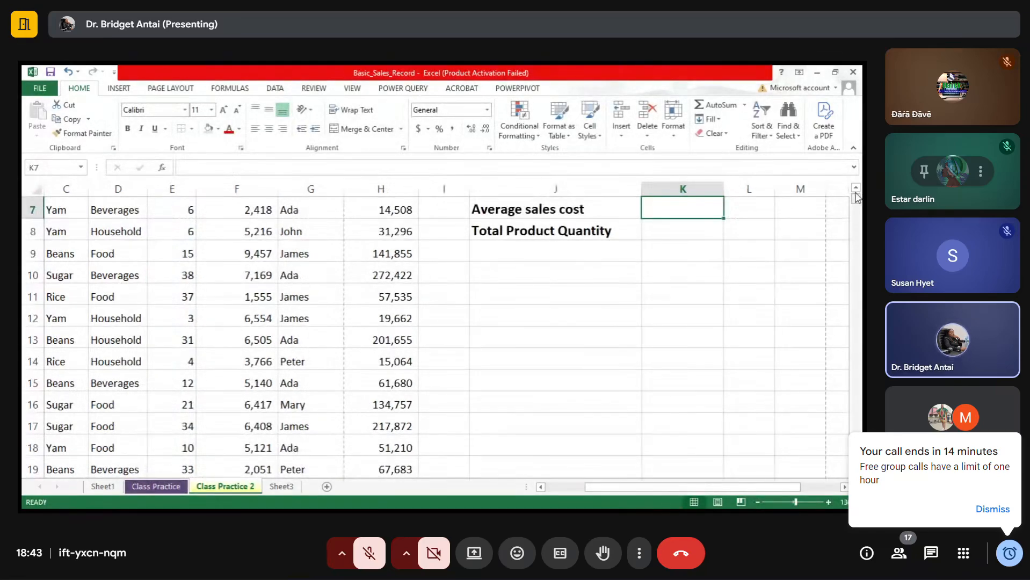
click(856, 189)
click(855, 189)
click(855, 189)
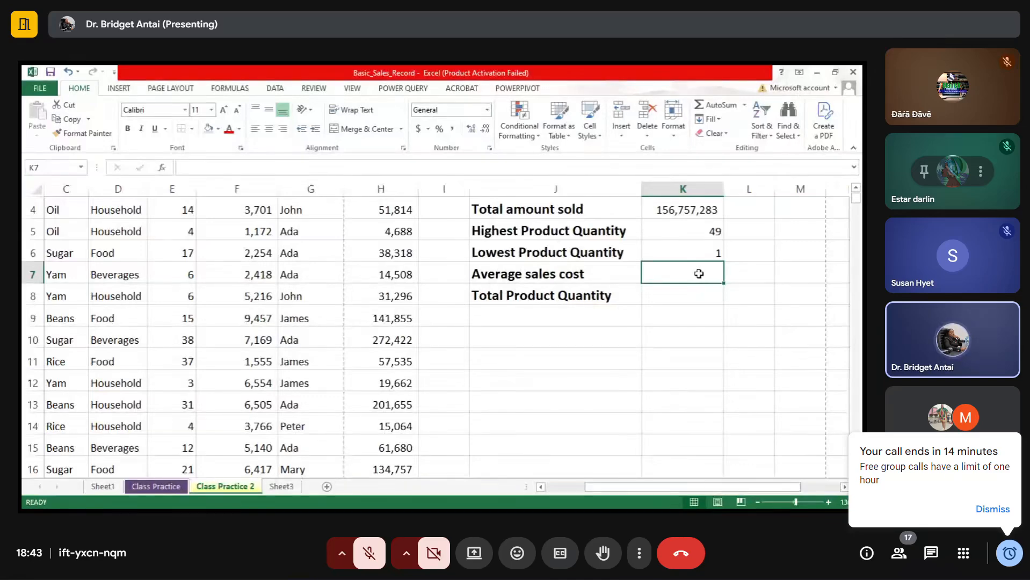
click(856, 189)
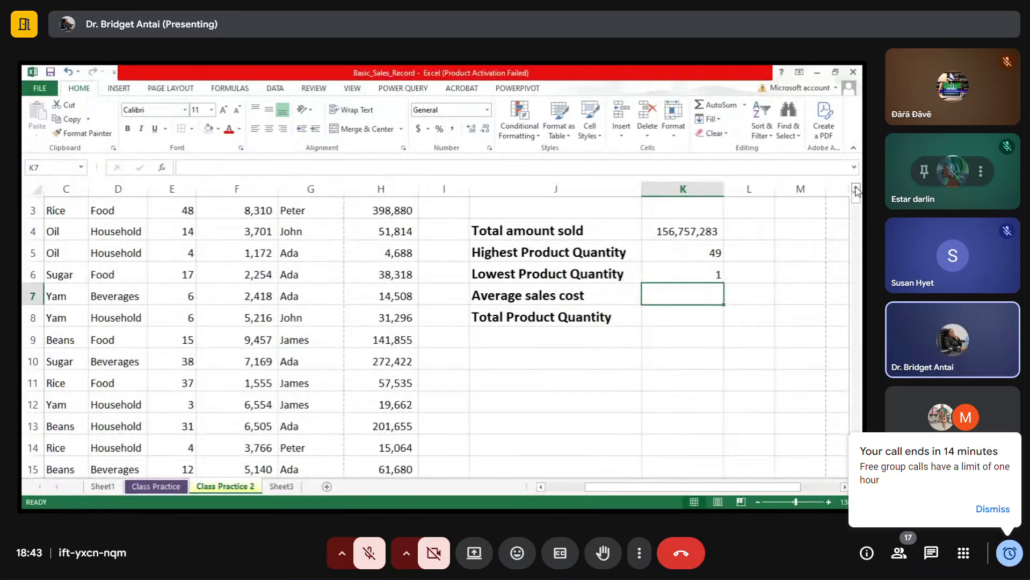
scroll(702, 281, up, 1)
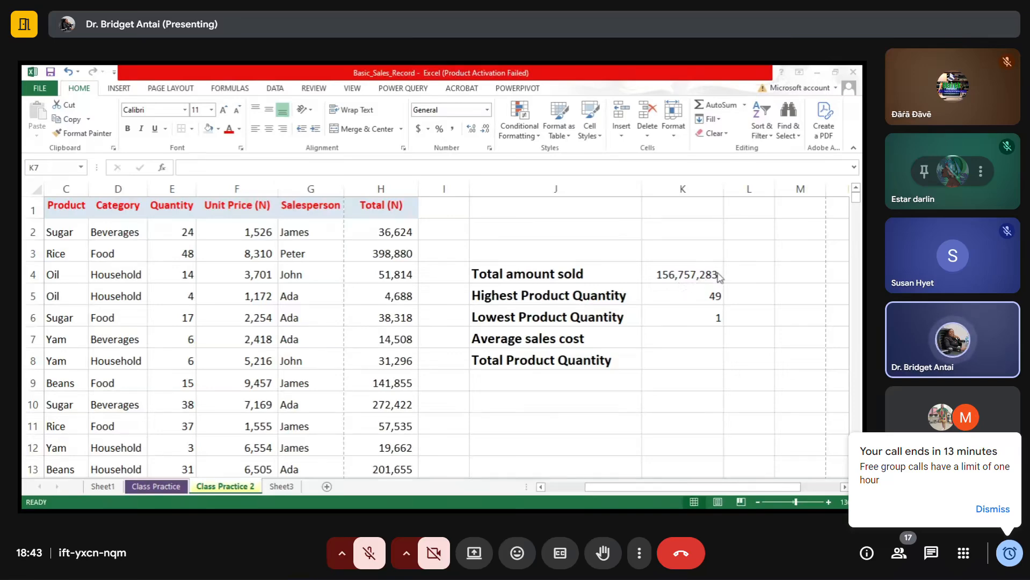
Try the average sales cost in K7 over the whole Total (N) column, =AVERAGE(H:H), and undo the entry
click(689, 335)
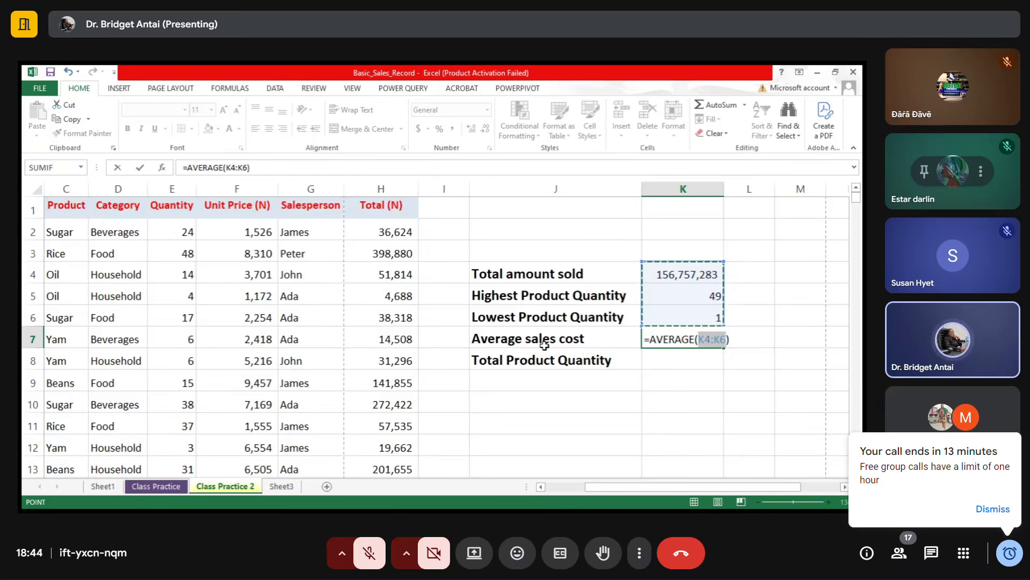
click(395, 234)
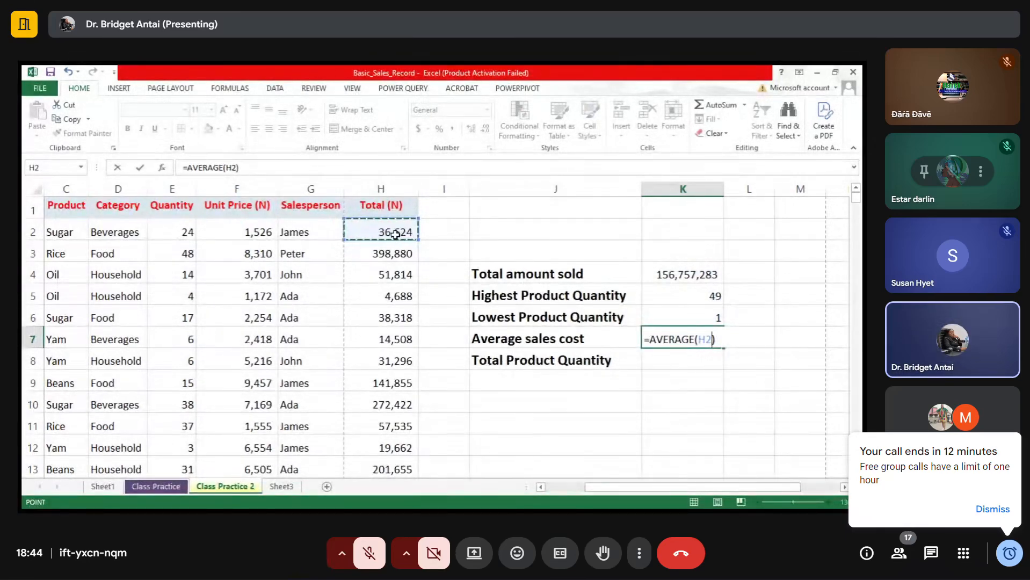
click(390, 185)
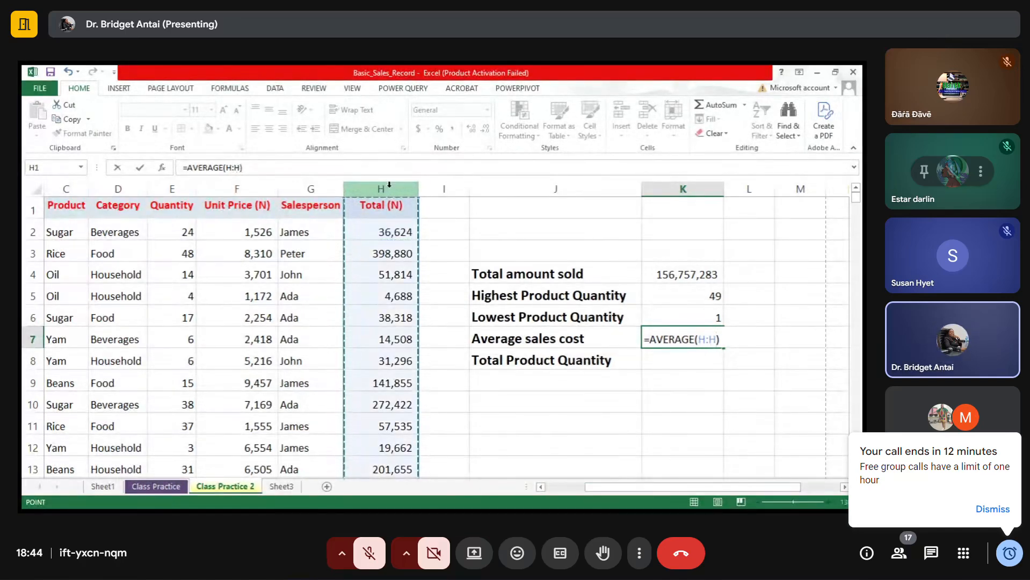
key(Return)
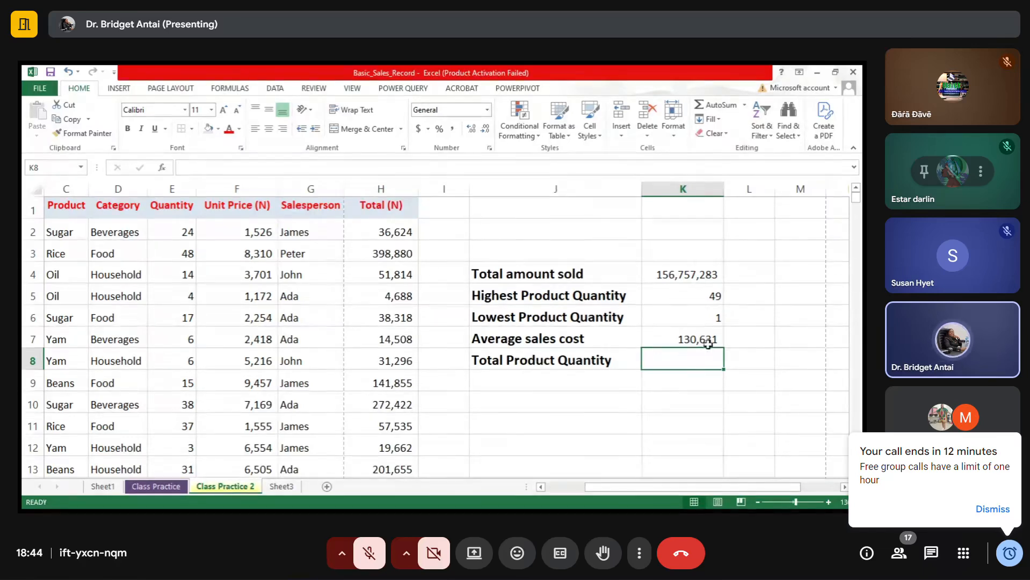
click(694, 337)
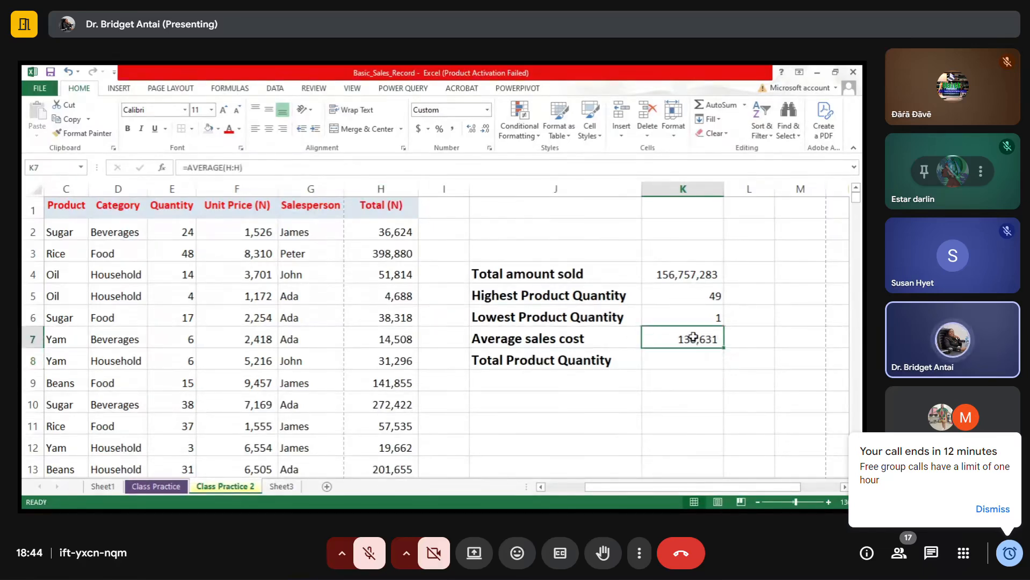
key(ctrl+z)
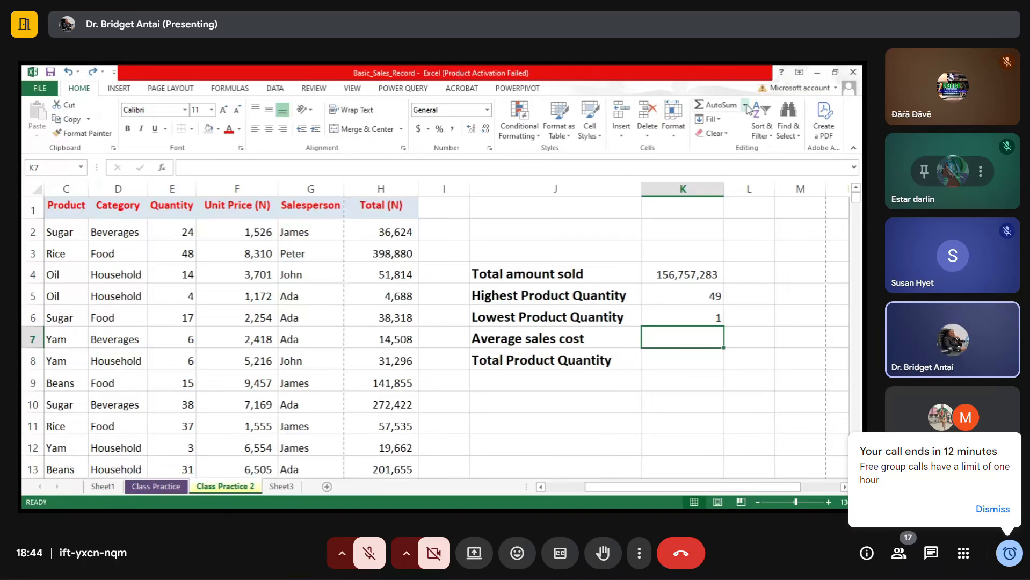
Calculate the average sales cost in K7 over the whole Total (N) column with =AVERAGE(H:H)
click(733, 134)
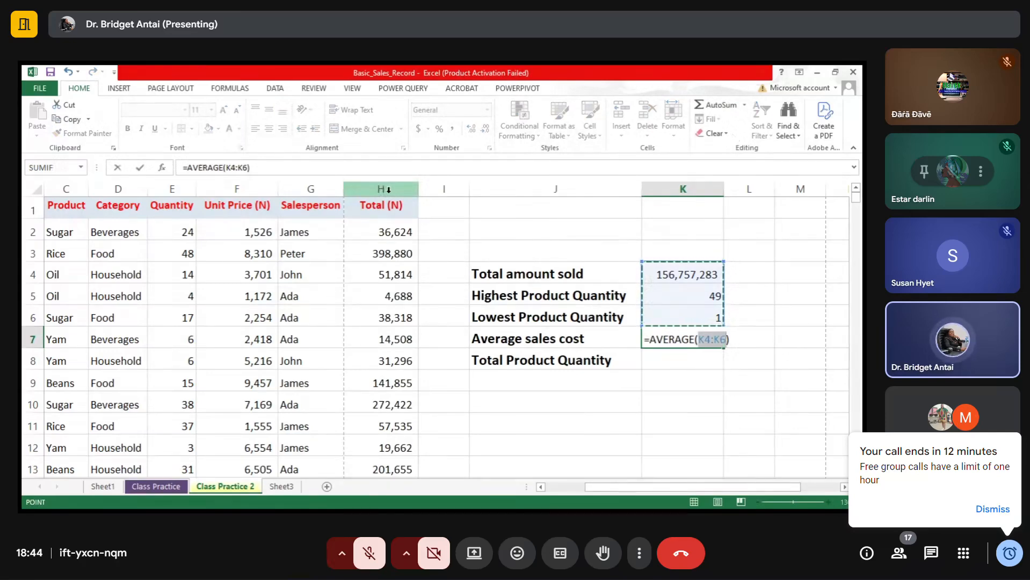
click(386, 189)
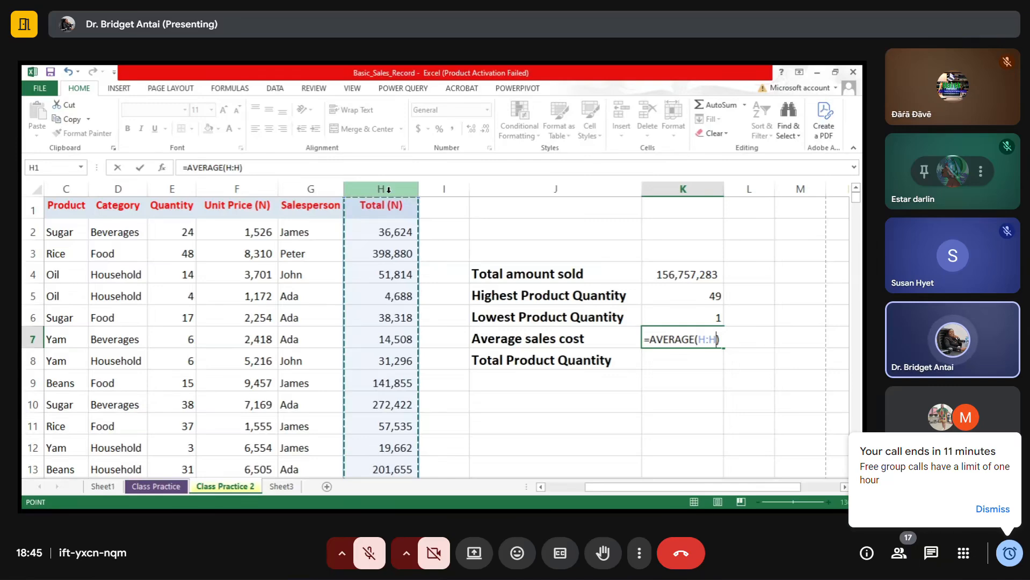
key(Return)
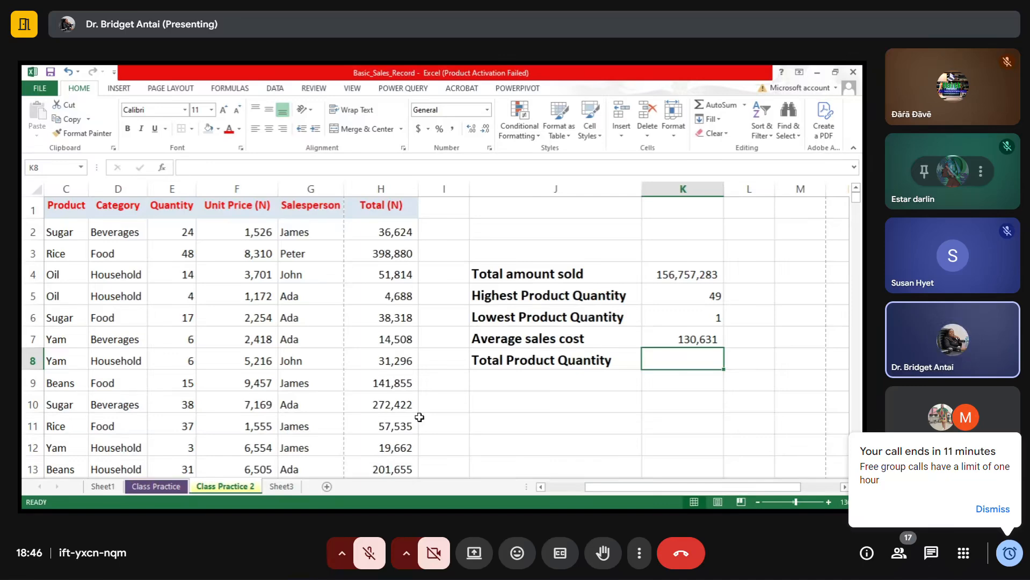
Copy the Quantity and Unit Price values in E1199:F1201 and paste them directly below the last record, starting at E1202
key(ctrl+Down)
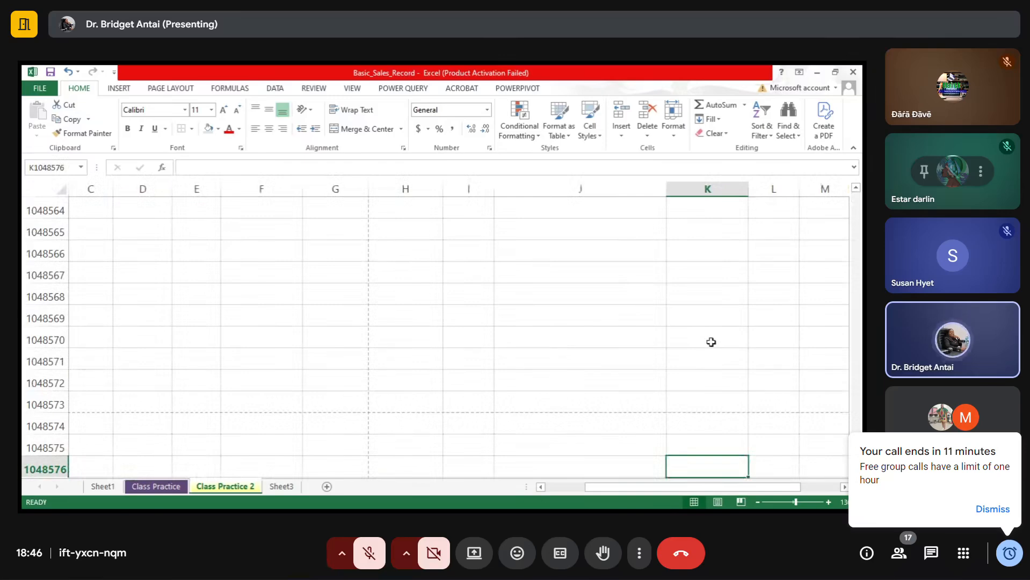
key(ctrl+Up)
click(384, 385)
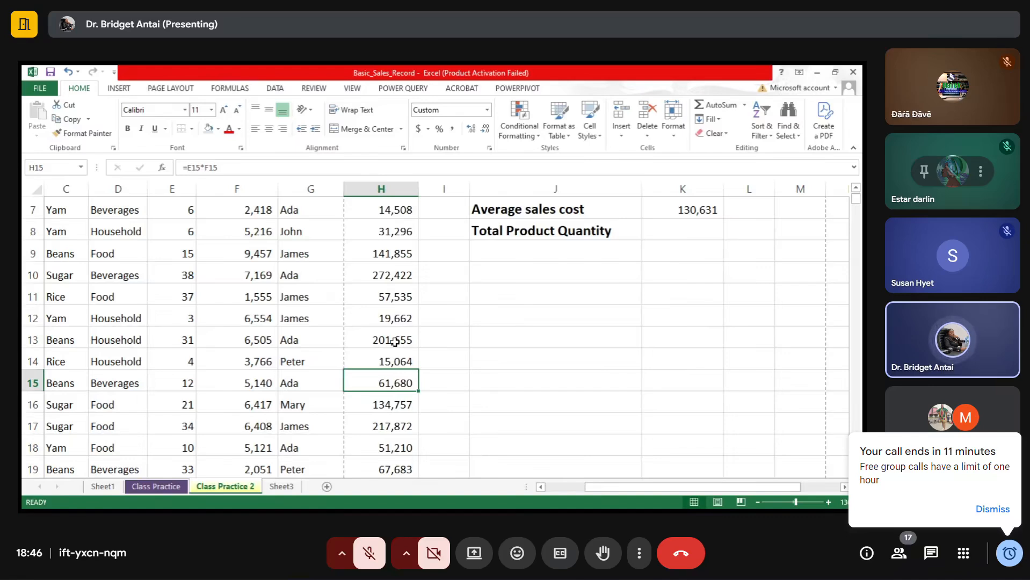
key(ctrl+Down)
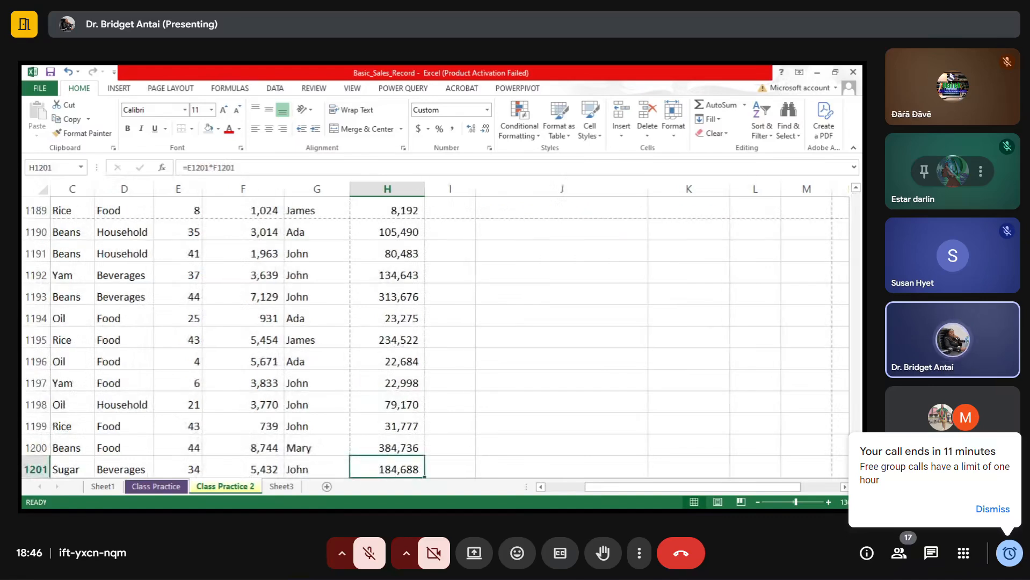
scroll(493, 381, down, 2)
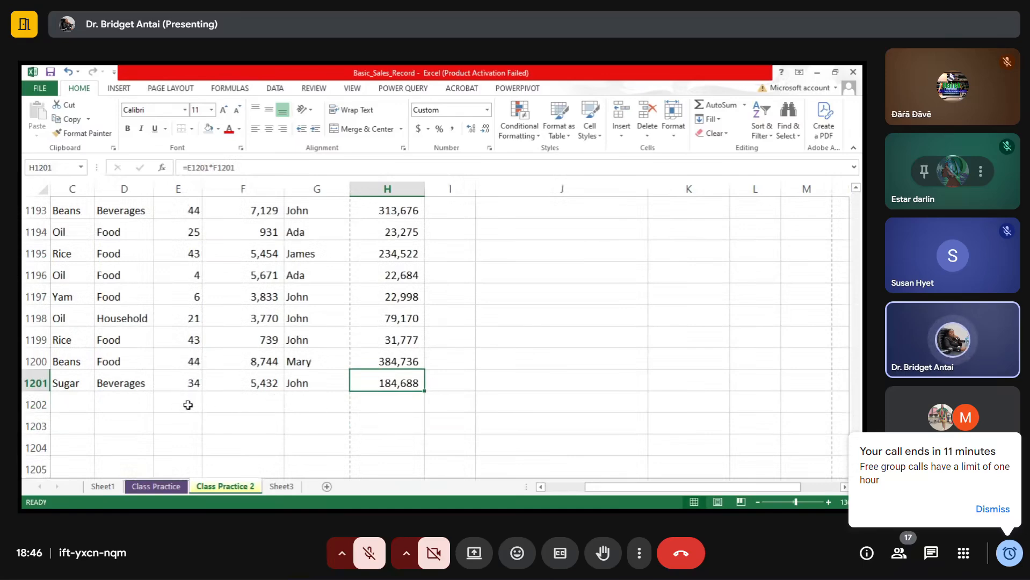
drag(192, 339, 224, 384)
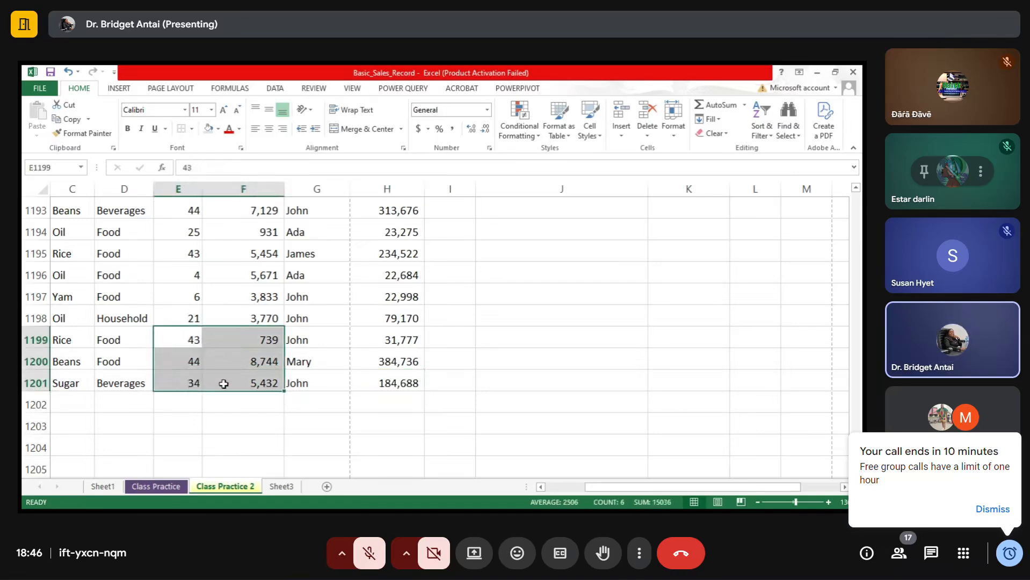
key(ctrl+c)
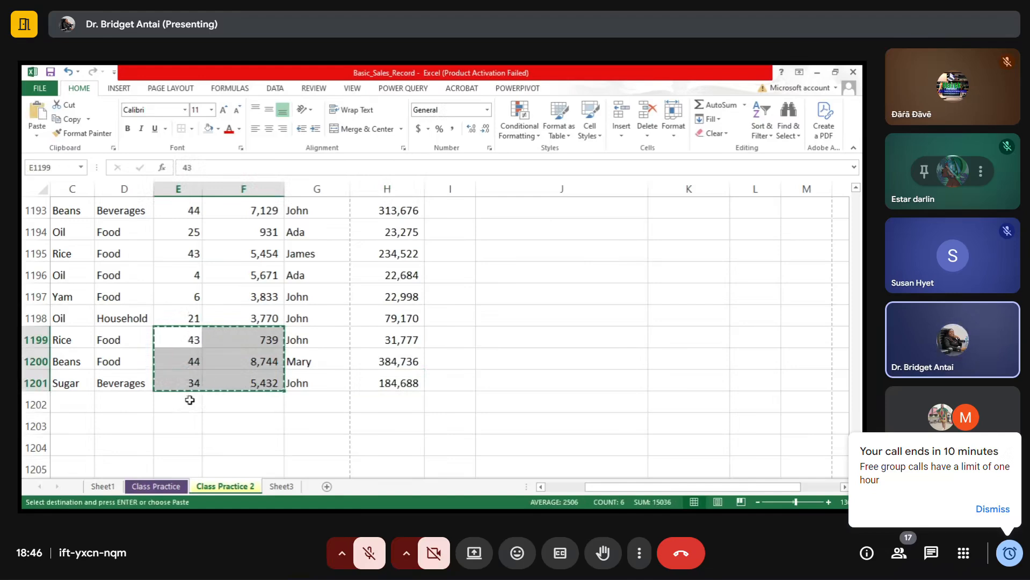
drag(189, 400, 240, 401)
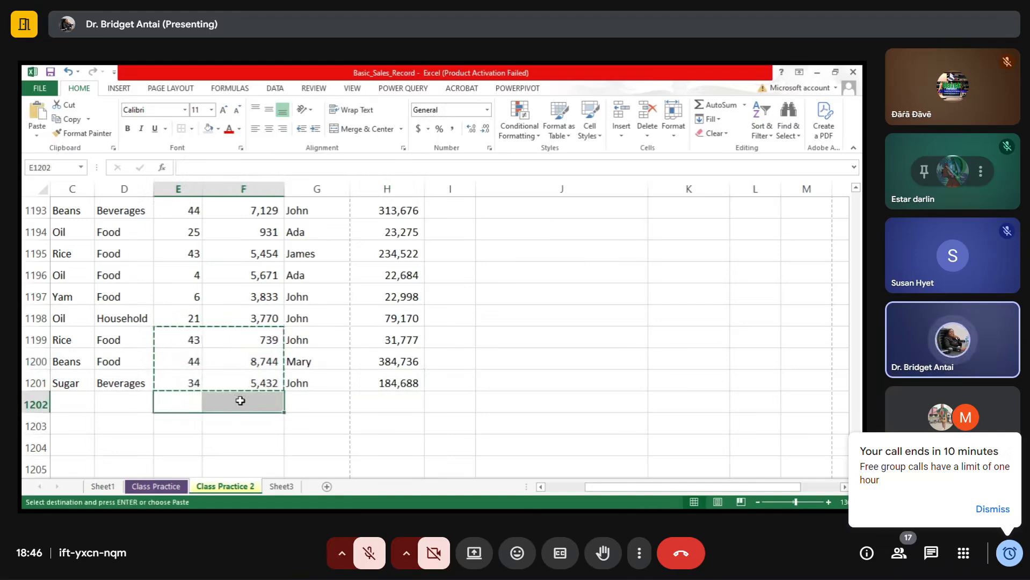
key(ctrl+v)
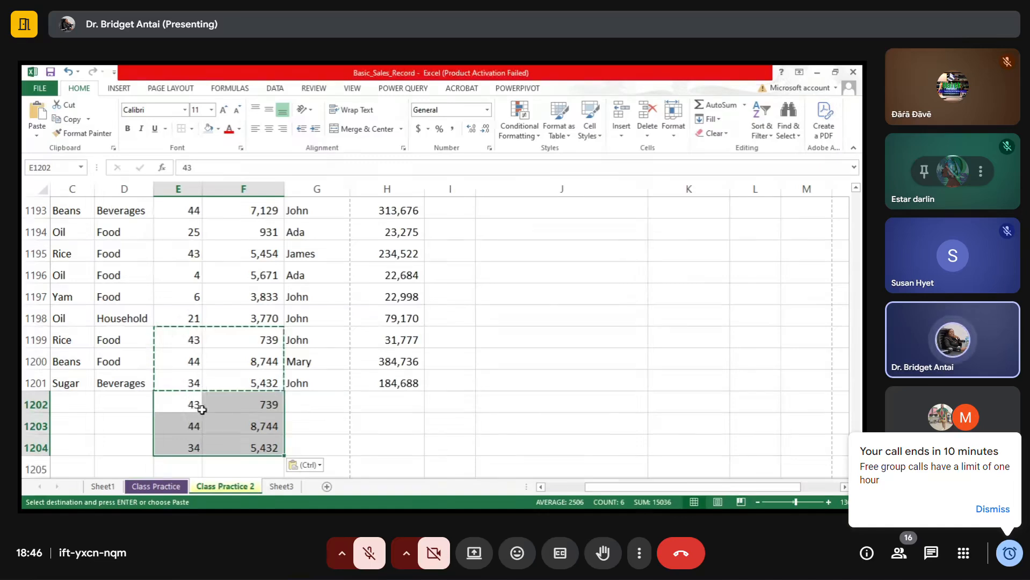
key(Escape)
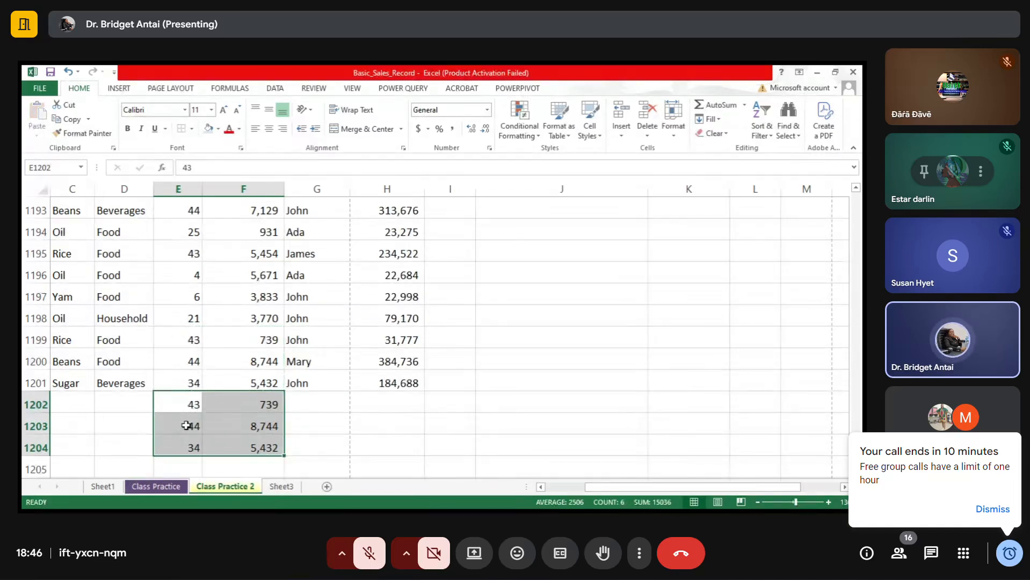
Fill the Total (N) formula from H1201 down to H1204 and check the average sales cost in K7
click(402, 401)
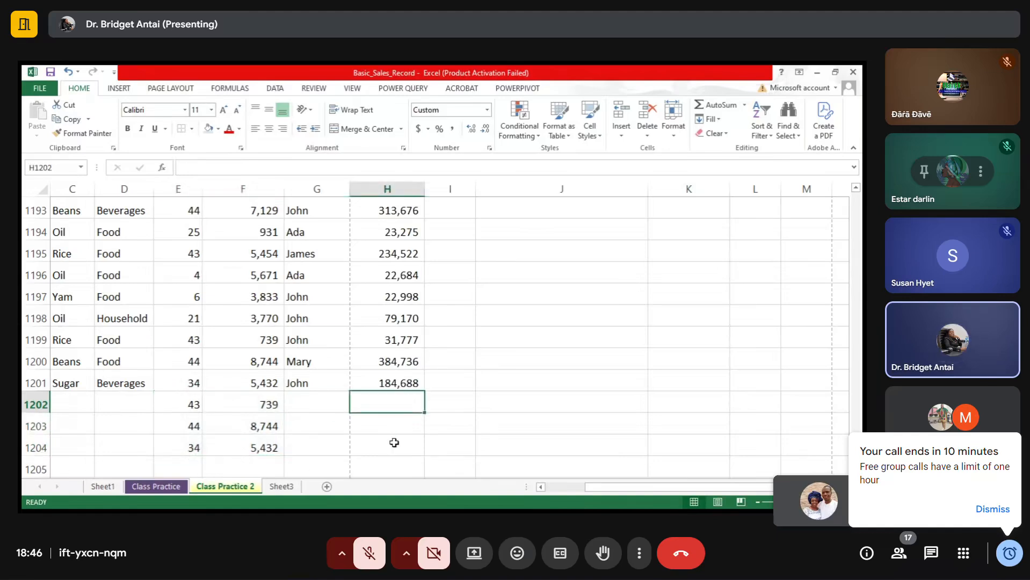
click(406, 383)
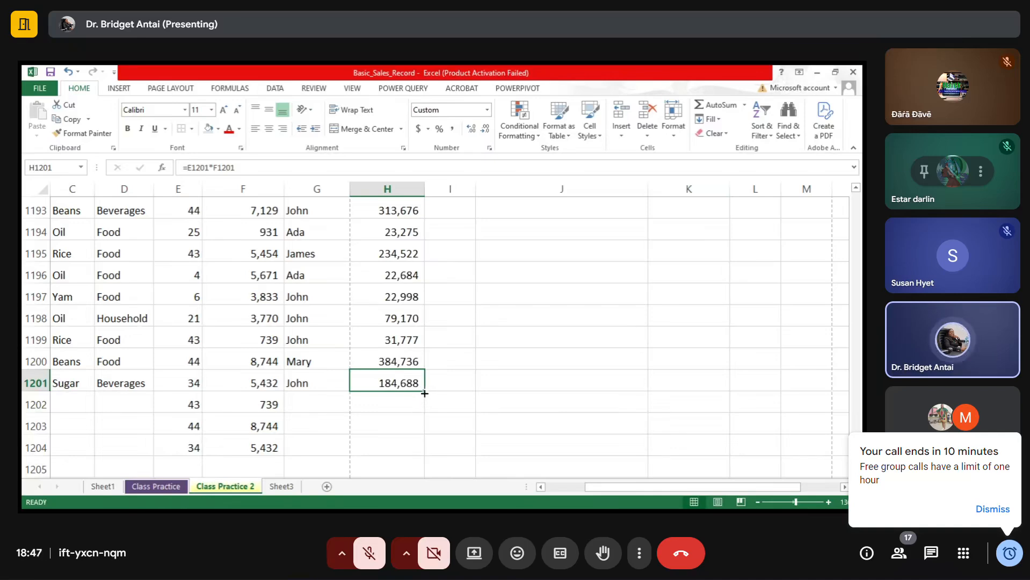
double_click(424, 394)
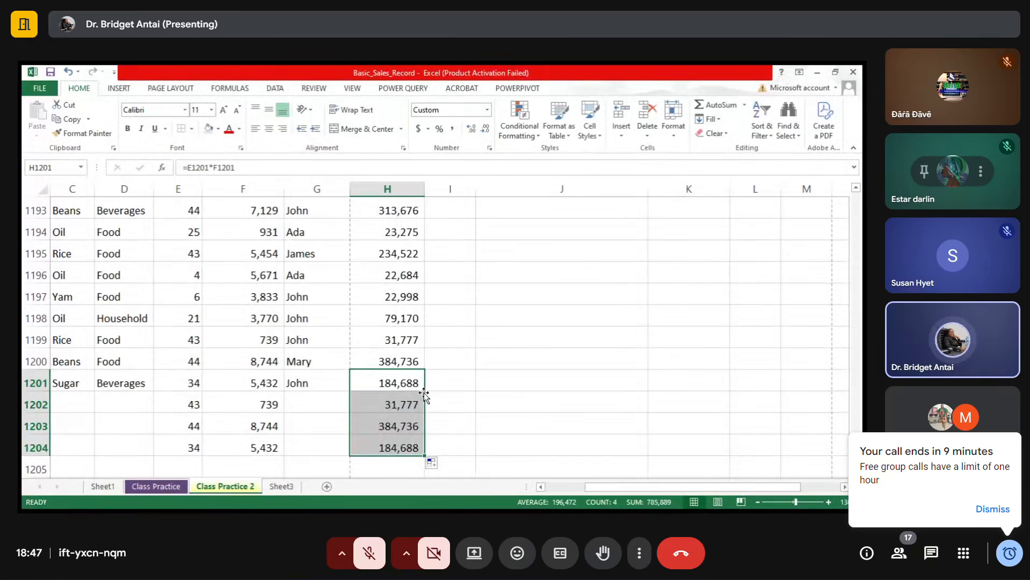
click(403, 426)
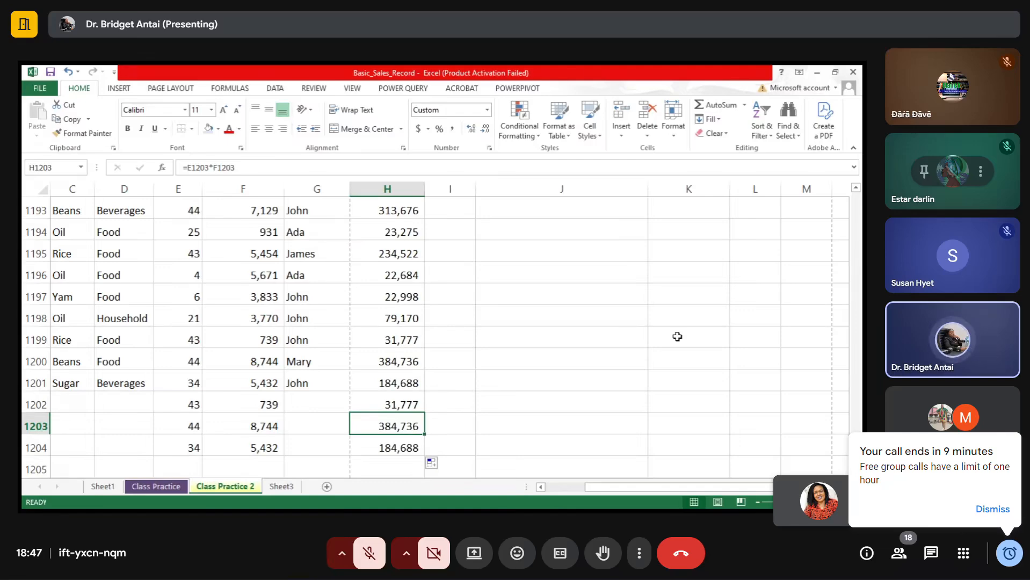
key(ctrl+shift+Up)
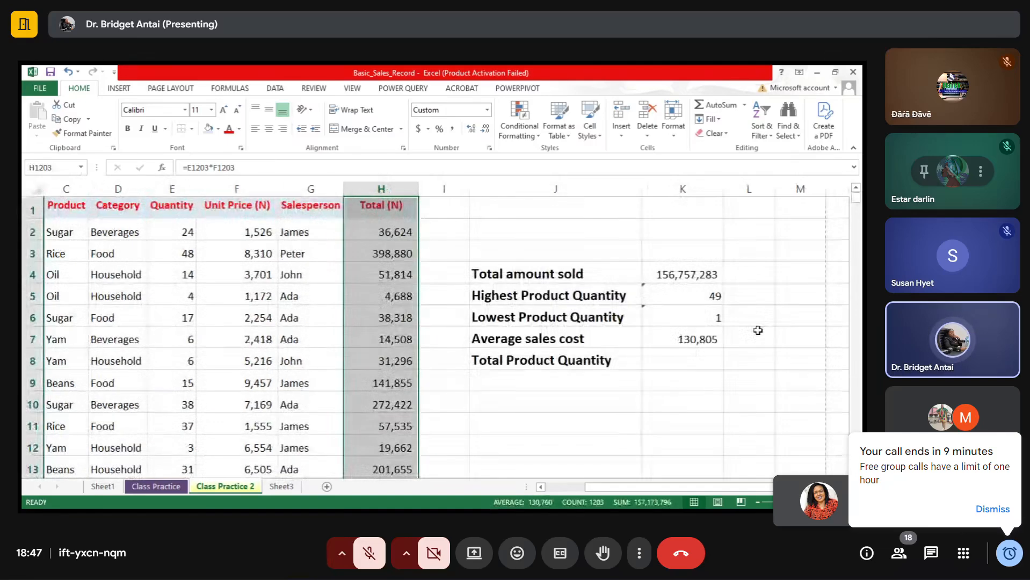
click(685, 321)
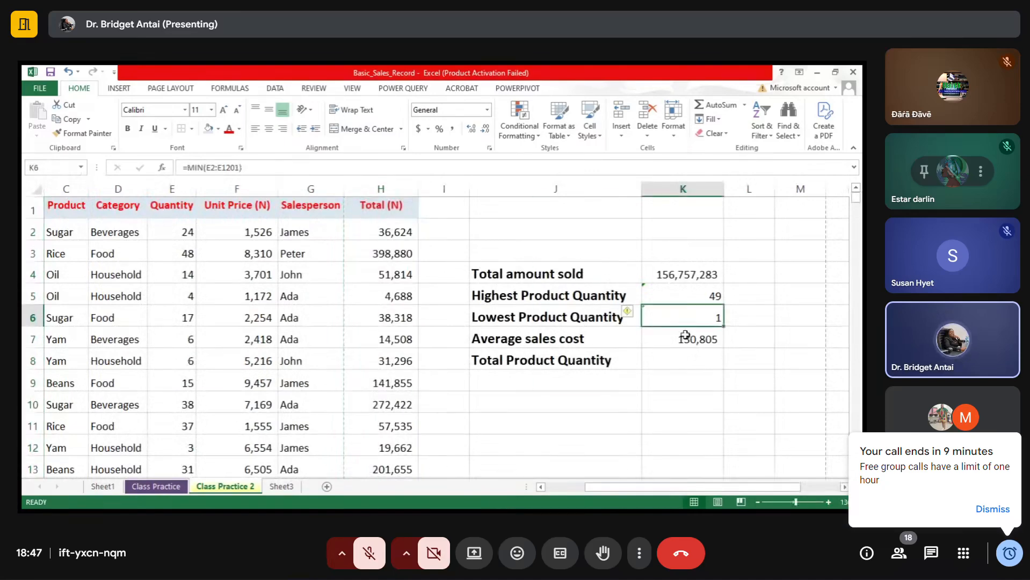
click(690, 346)
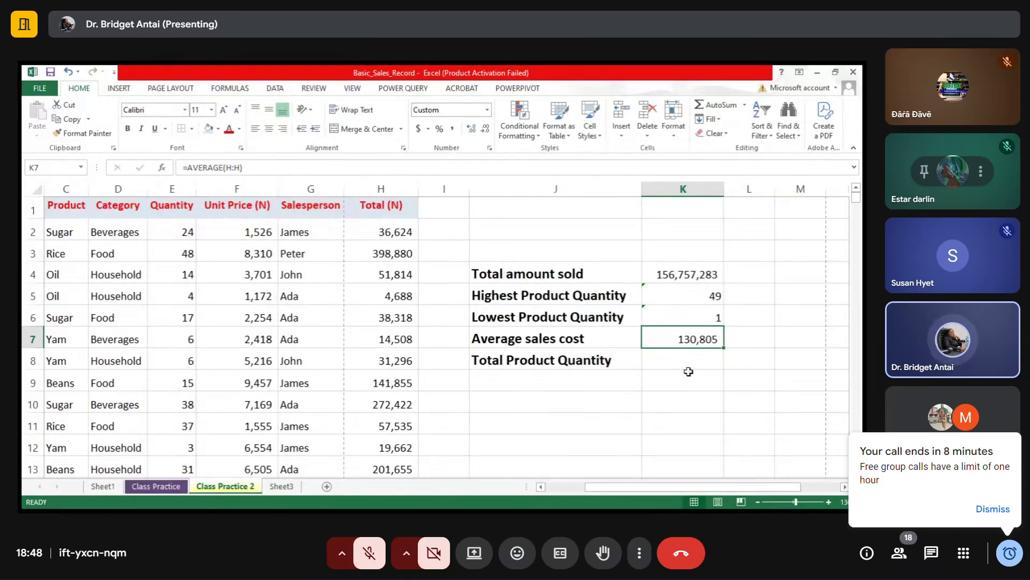
Recalculate the total amount sold in K4 over the whole Total (N) column with =SUM(H:H)
click(705, 272)
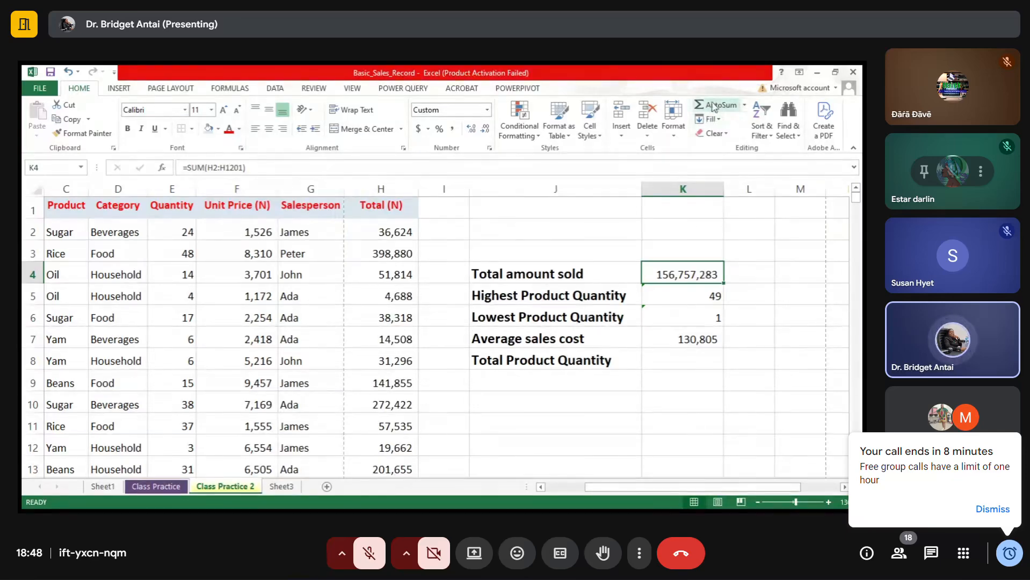
click(713, 110)
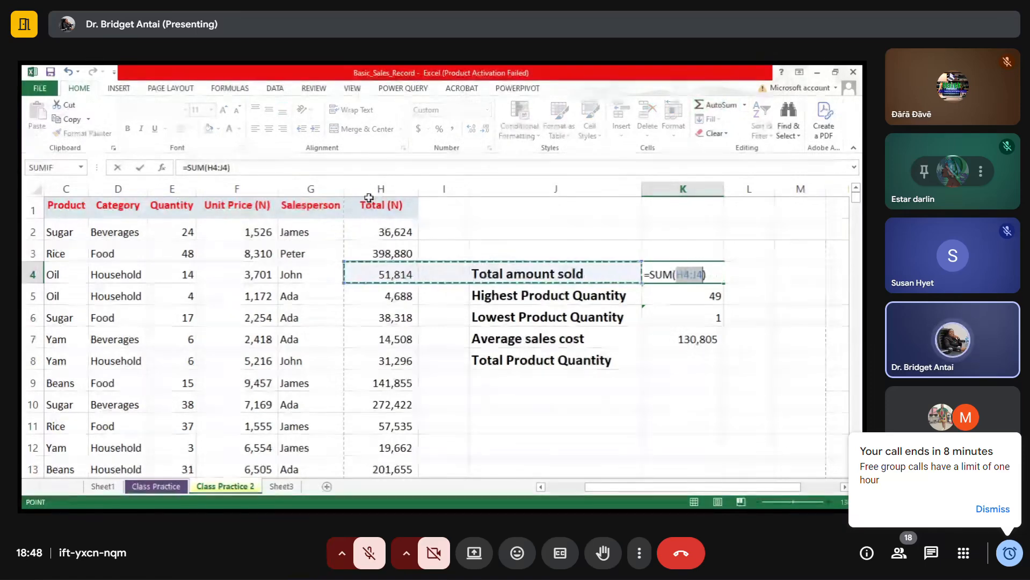
click(385, 189)
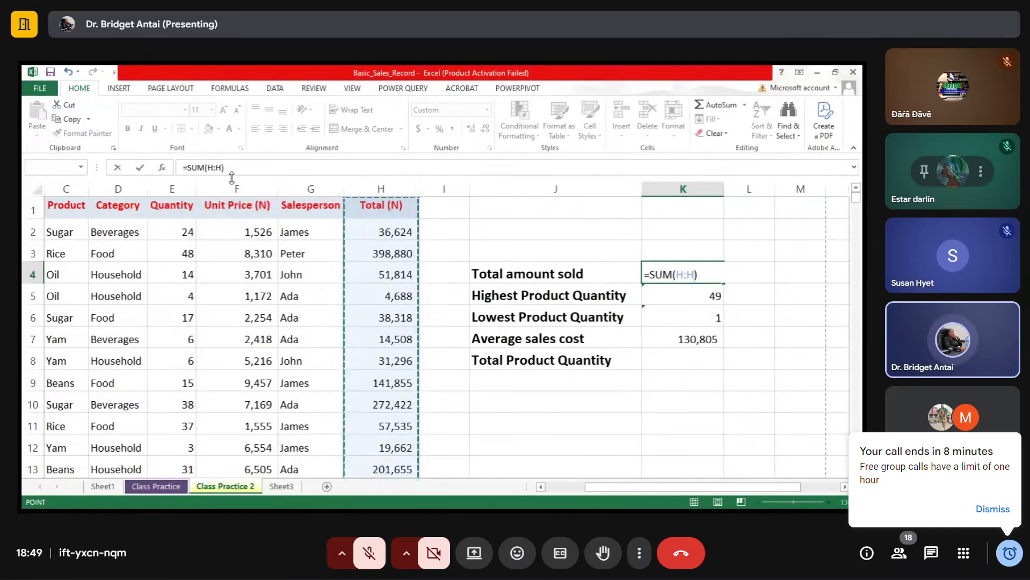
key(Return)
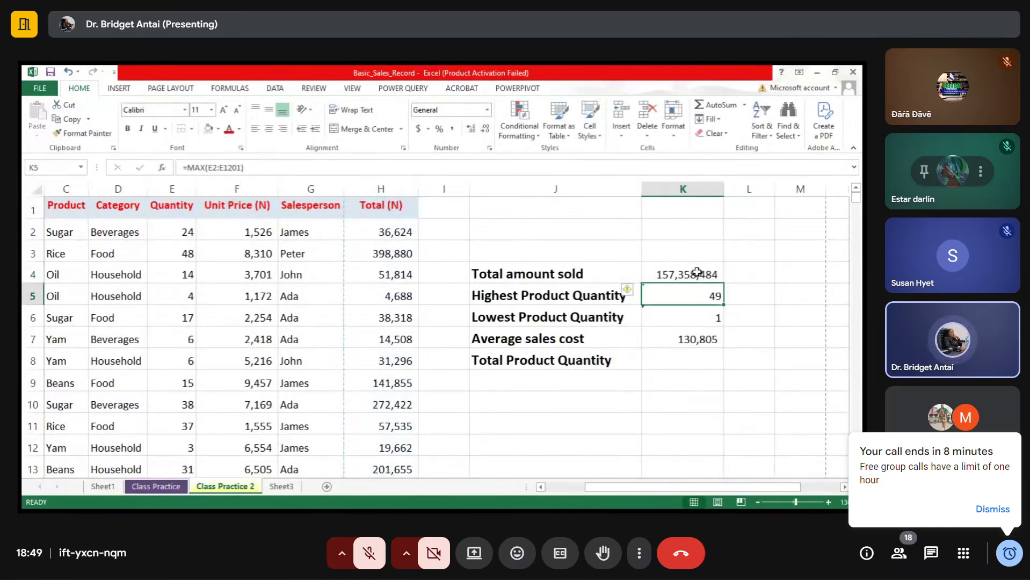
Fill the last record's values in E1204:H1204 down to row 1207 and check the total amount sold in K4
click(694, 340)
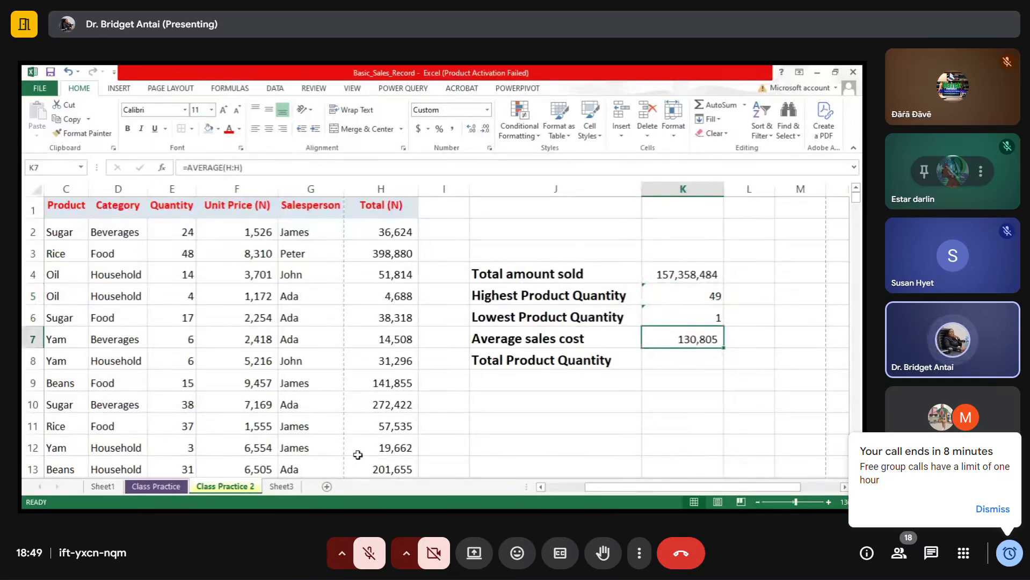
click(385, 448)
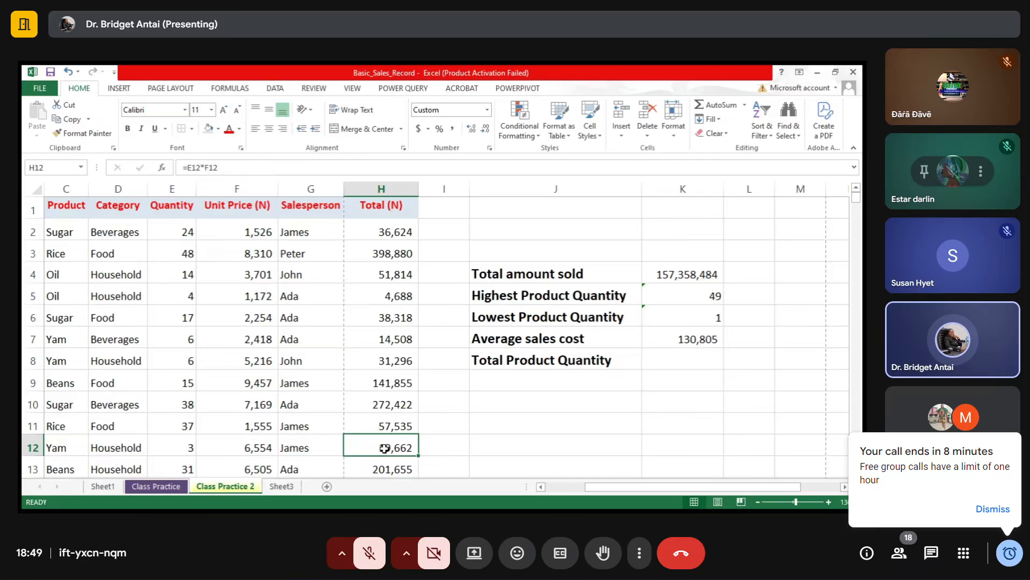
key(ctrl+shift+Down)
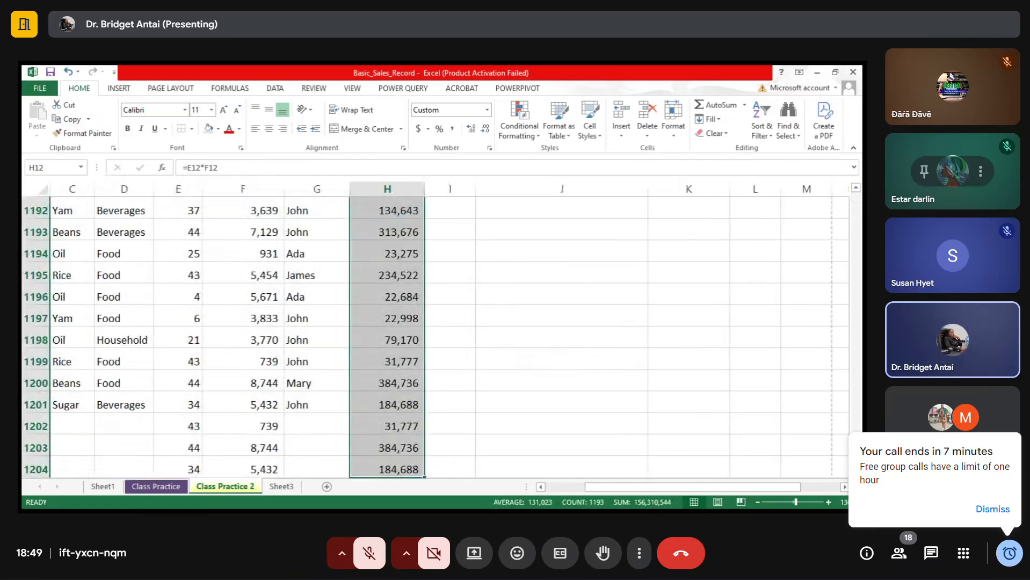
scroll(174, 397, down, 2)
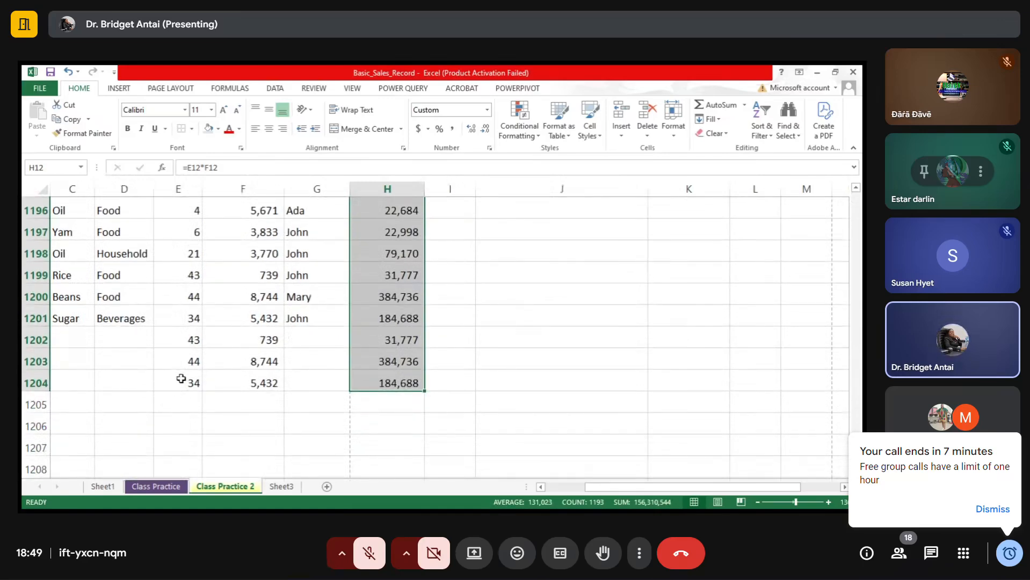
drag(180, 380, 419, 451)
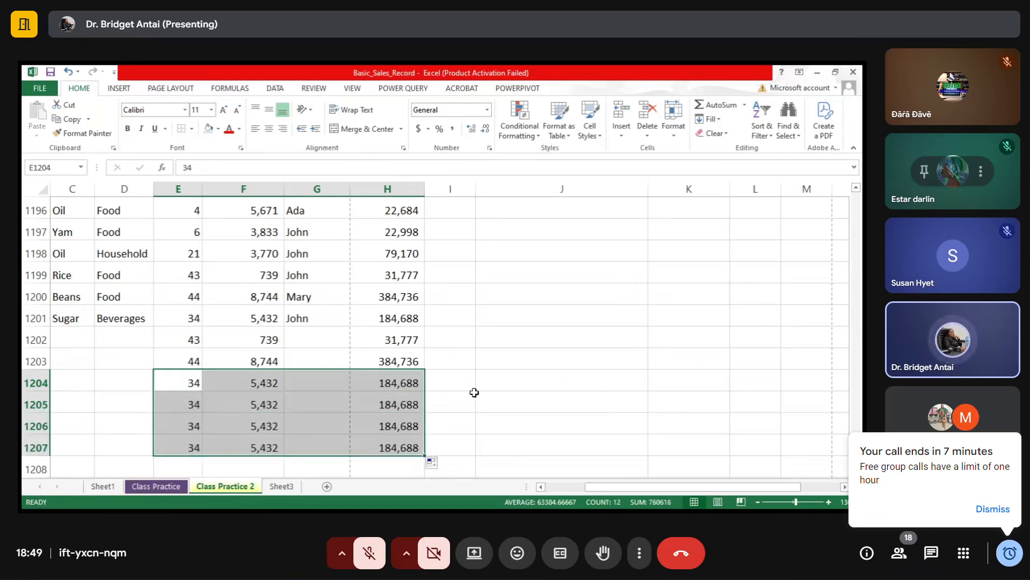
click(452, 402)
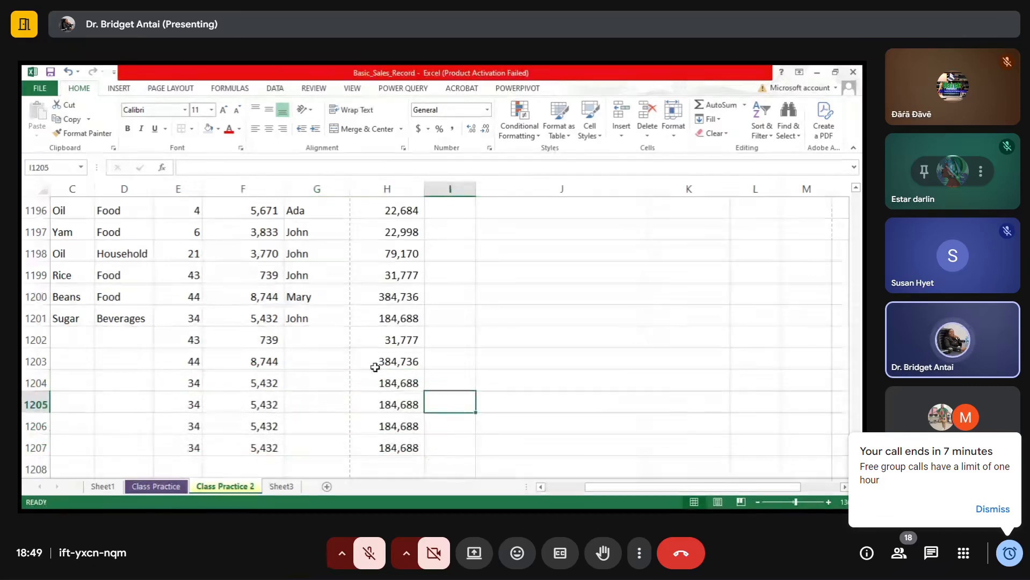
key(ctrl+shift+Up)
click(689, 272)
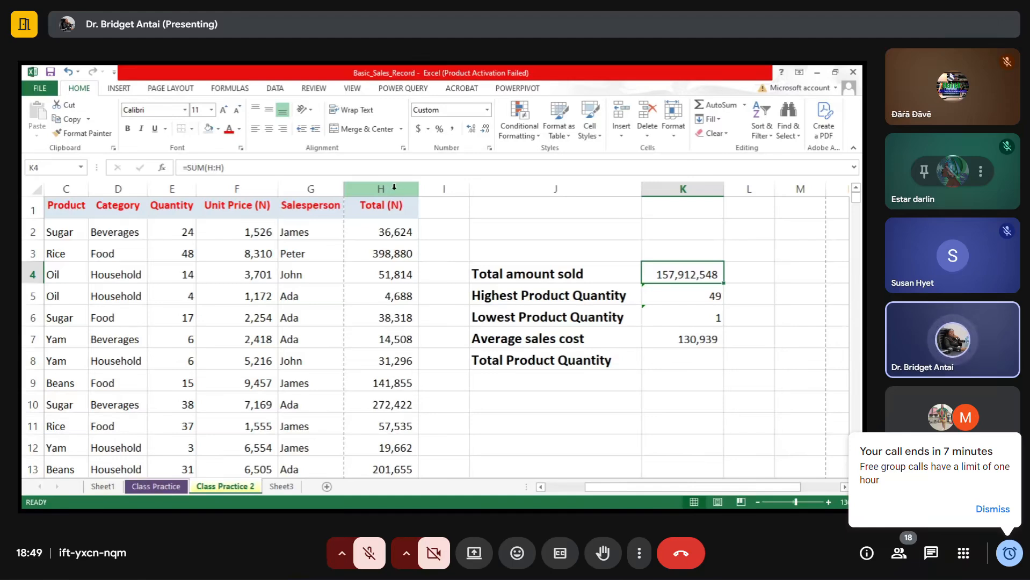
Replace the highest product quantity formula in K5 with =MAX(E:E), covering the whole Quantity column
click(687, 299)
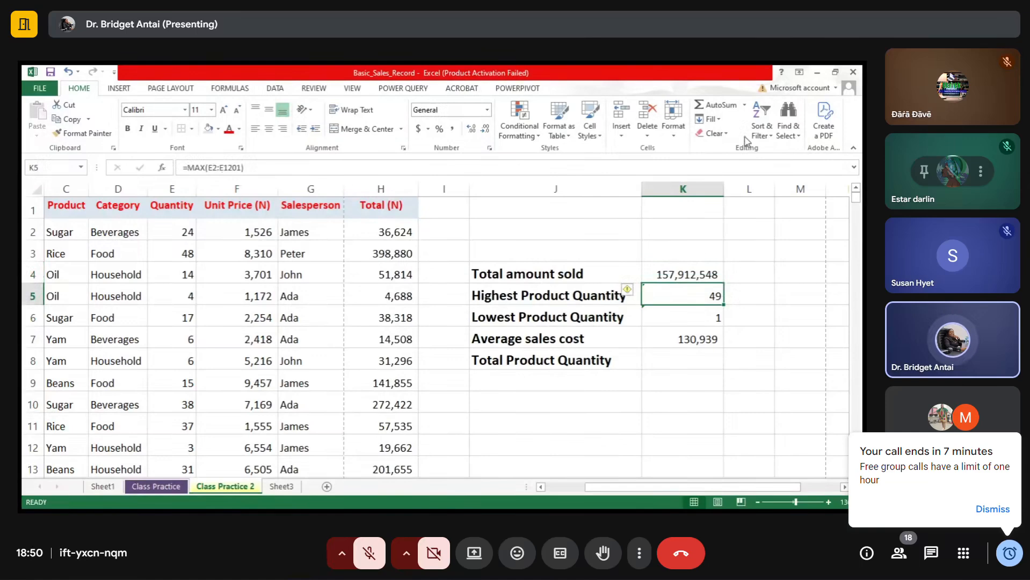
click(718, 168)
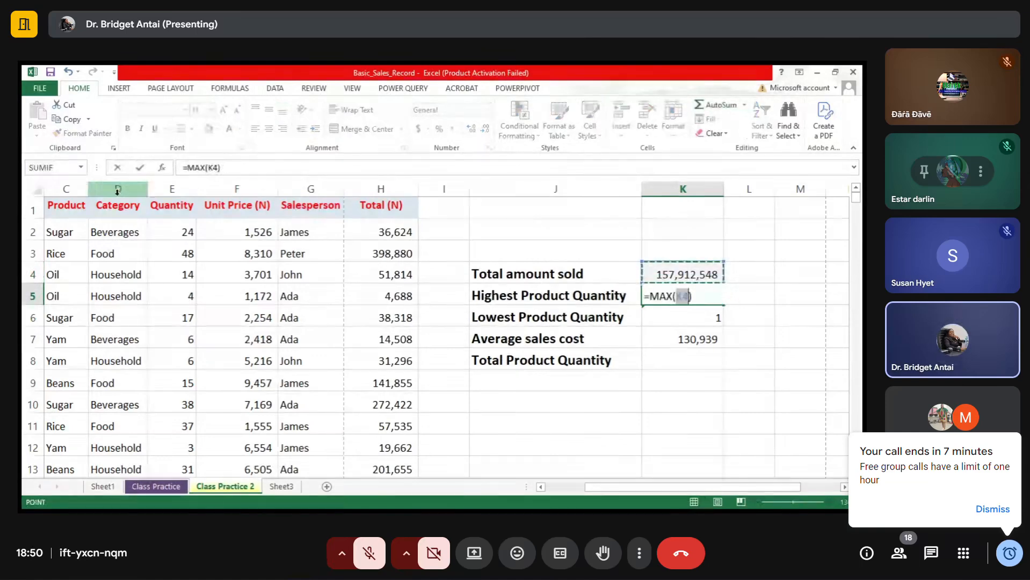
click(172, 190)
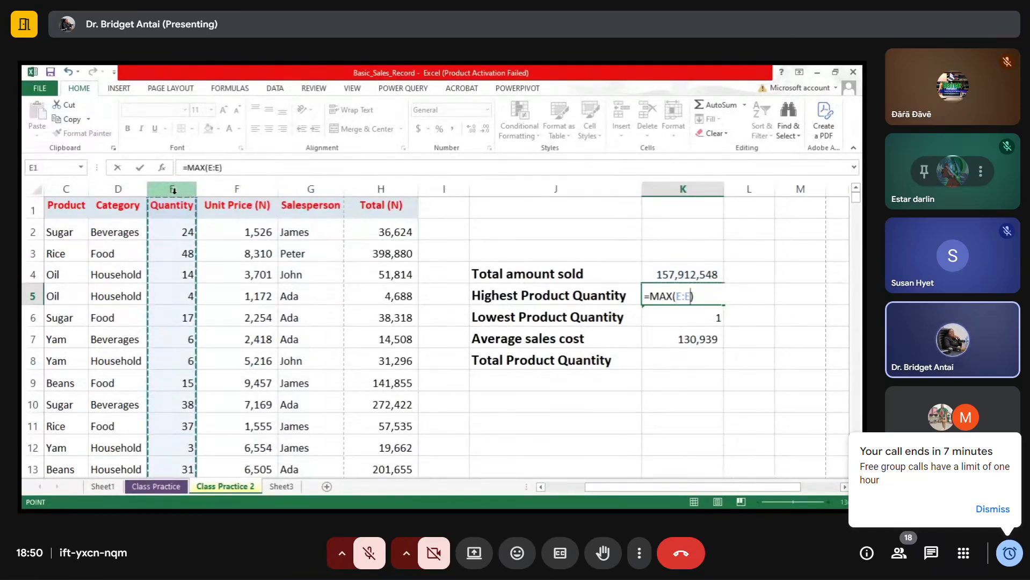
key(Return)
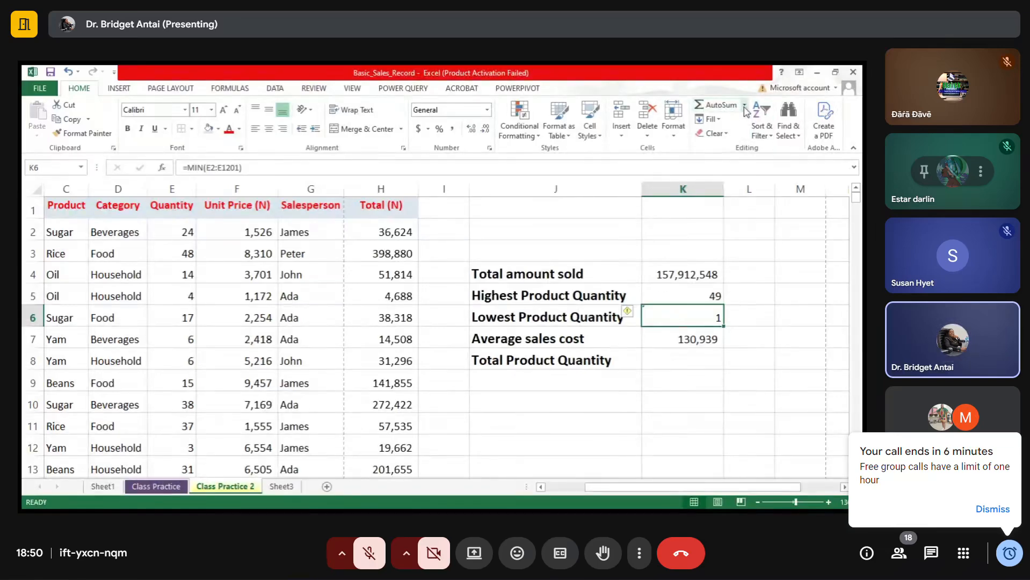
Replace the lowest product quantity formula in K6 with =MIN(E:E), covering the whole Quantity column
click(722, 187)
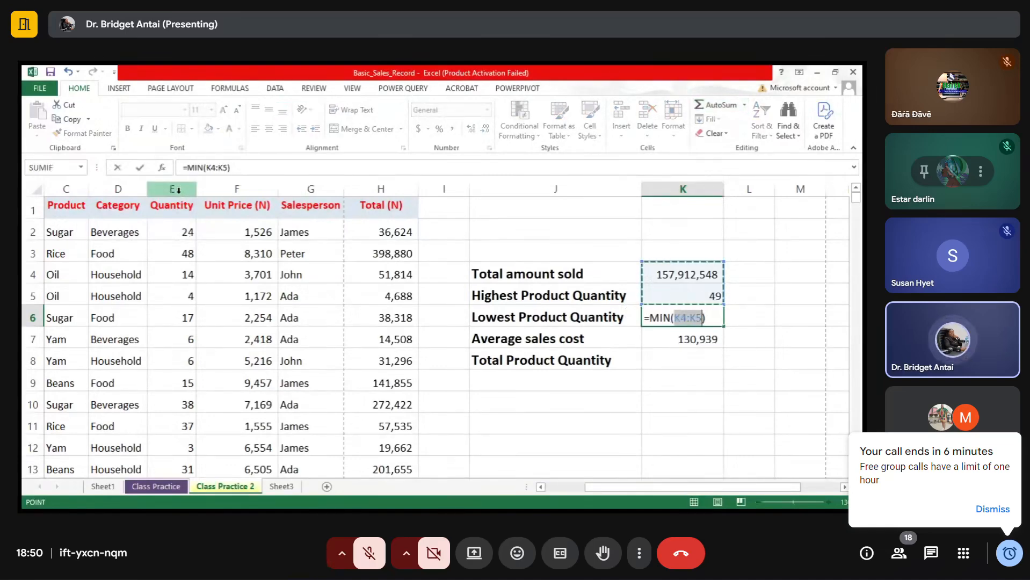
click(179, 189)
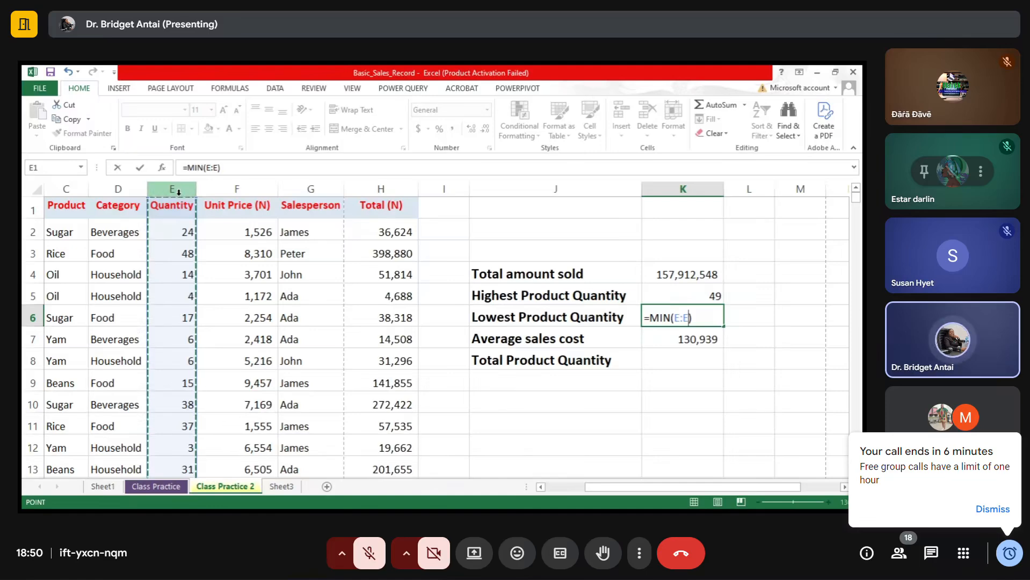
key(Return)
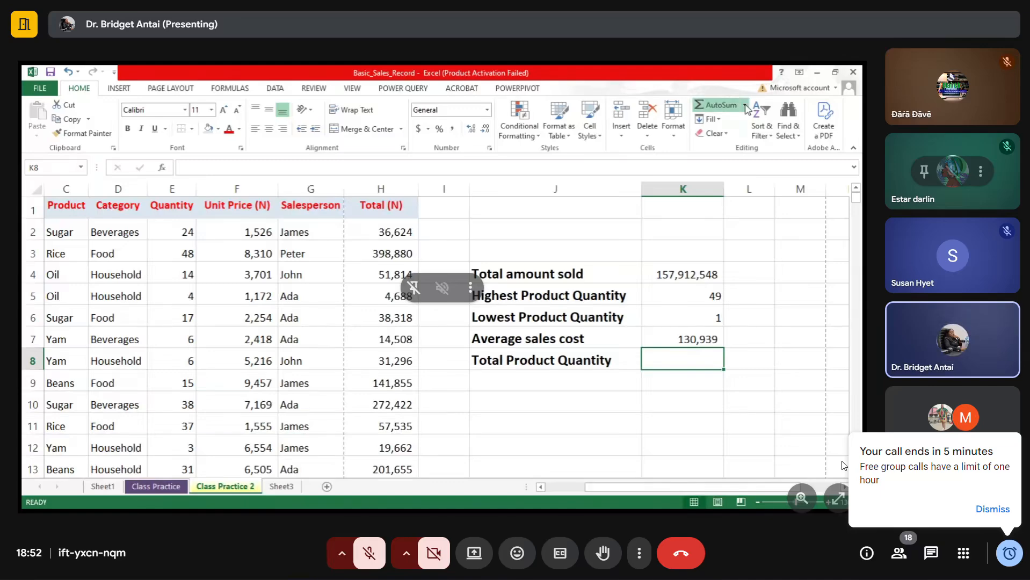
Calculate the total product quantity in K8 by counting the whole Quantity column with =COUNT(E:E)
click(728, 151)
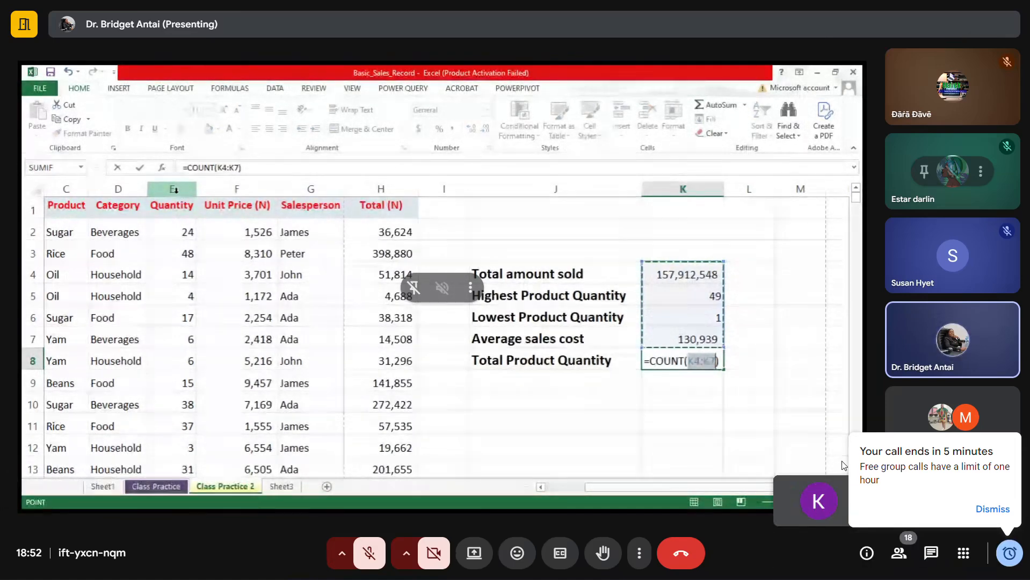
click(174, 190)
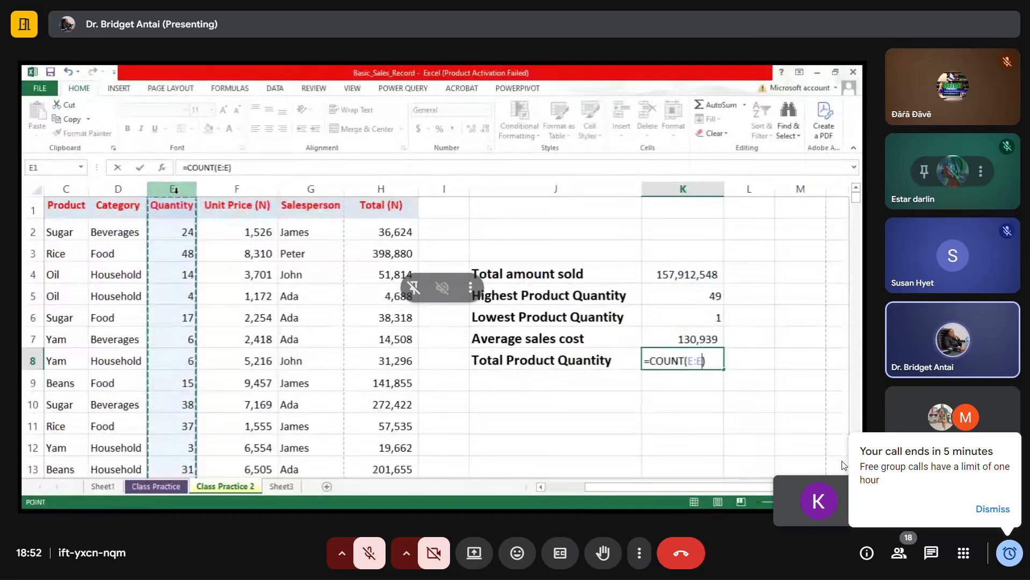
key(Return)
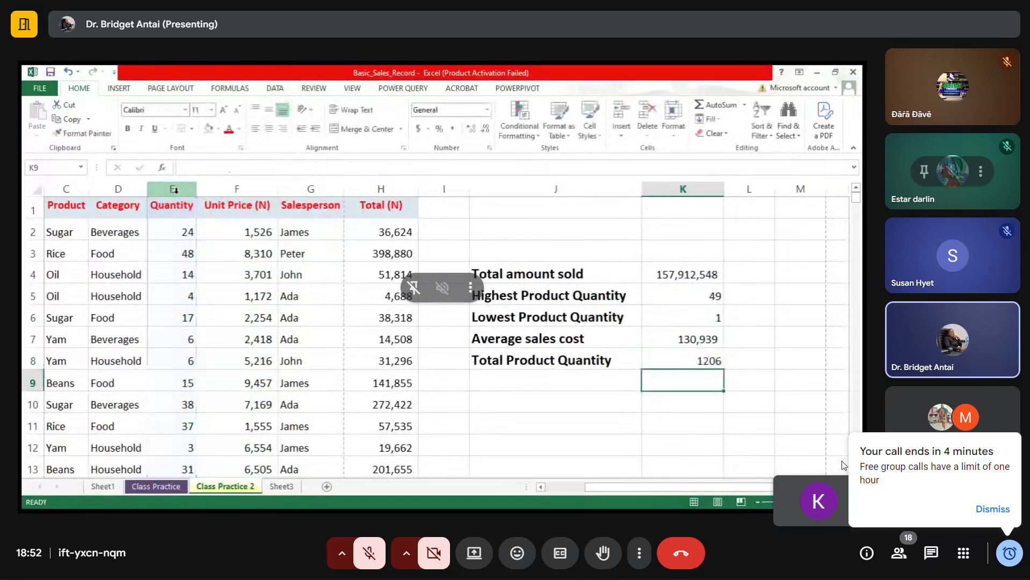